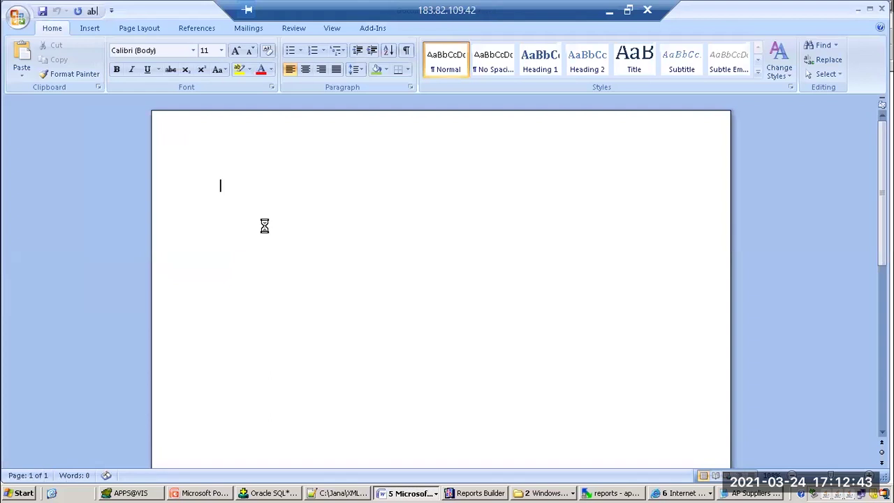
- Scroll up to section 14 and select 'calling a template from other template' in its heading
scroll(263, 224, "up", 3)
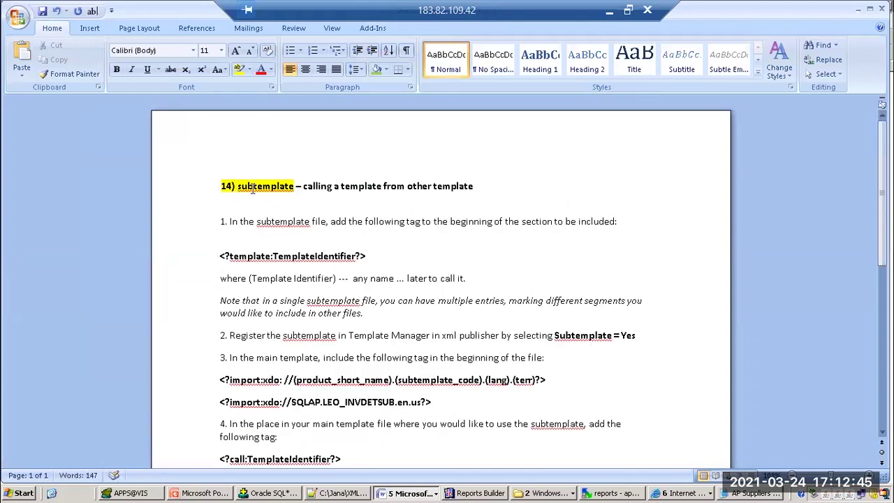
left_click(240, 185)
left_click_drag(304, 186, 479, 191)
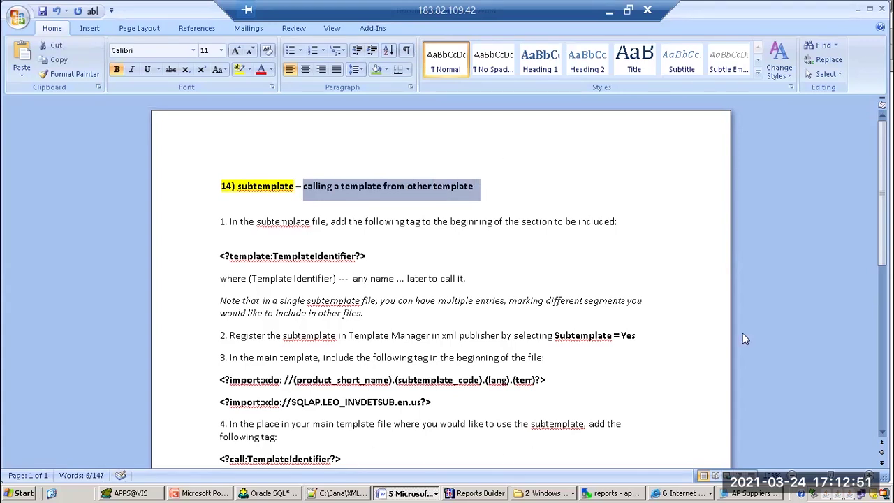
- Switch the Oracle Applications responsibility to XML Publisher Administrator
left_click(682, 493)
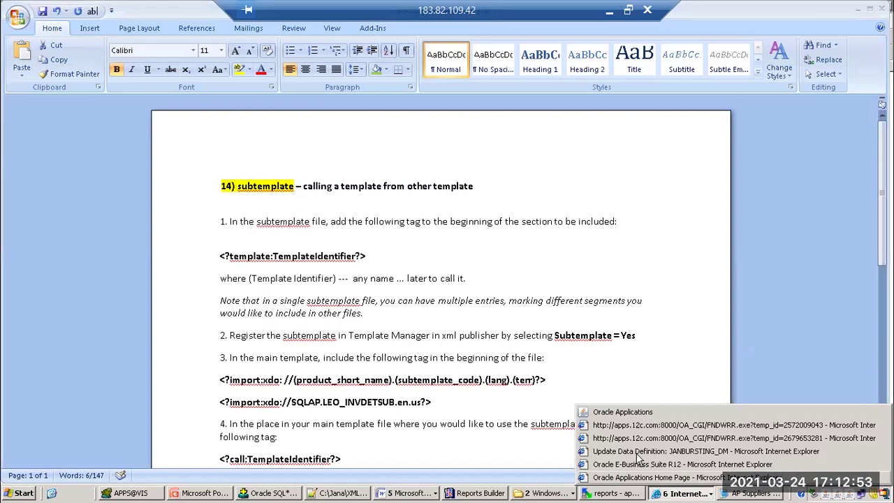
left_click(626, 414)
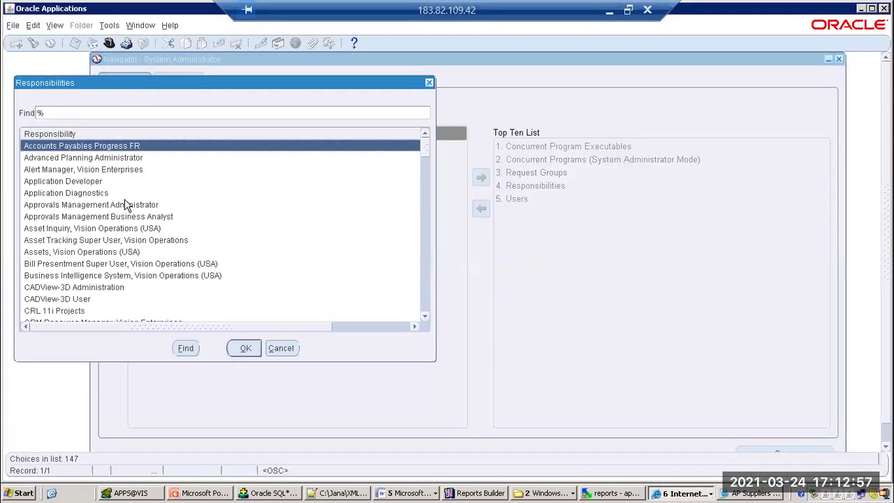
type("xML")
key("Return")
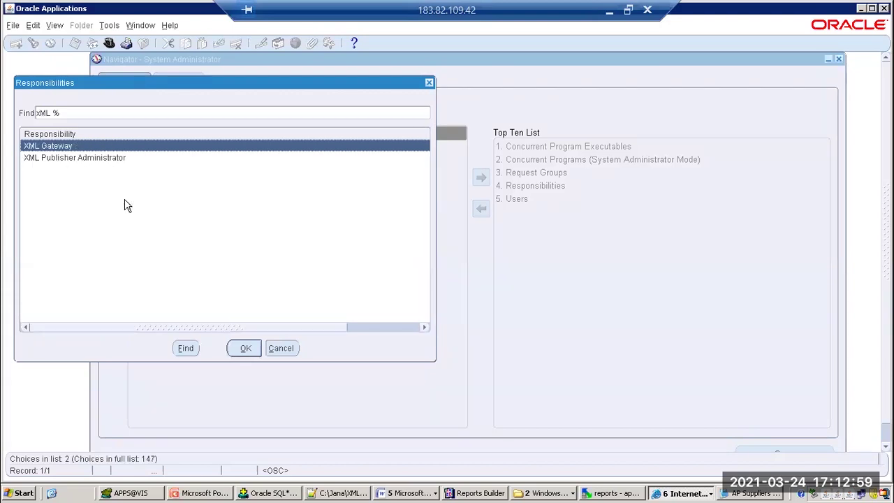
key("Down")
key("Return")
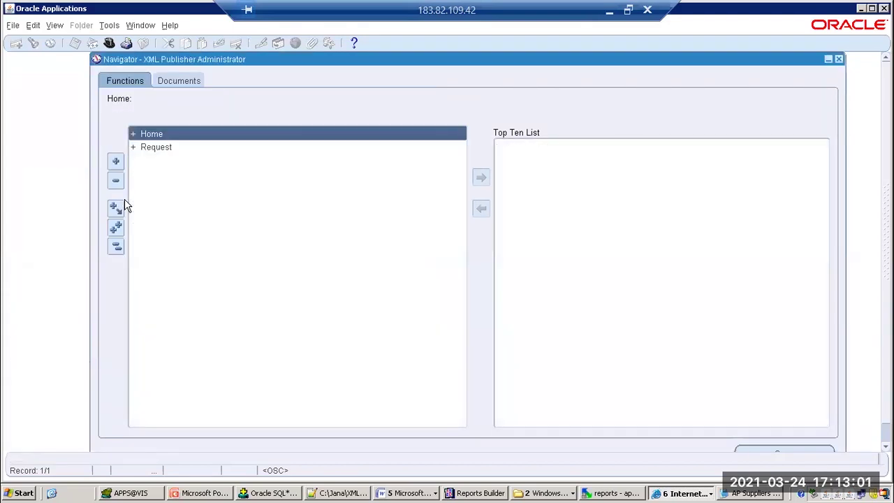
- Open Data Definitions under Home and bring up the Search Data Definitions page
double_click(163, 137)
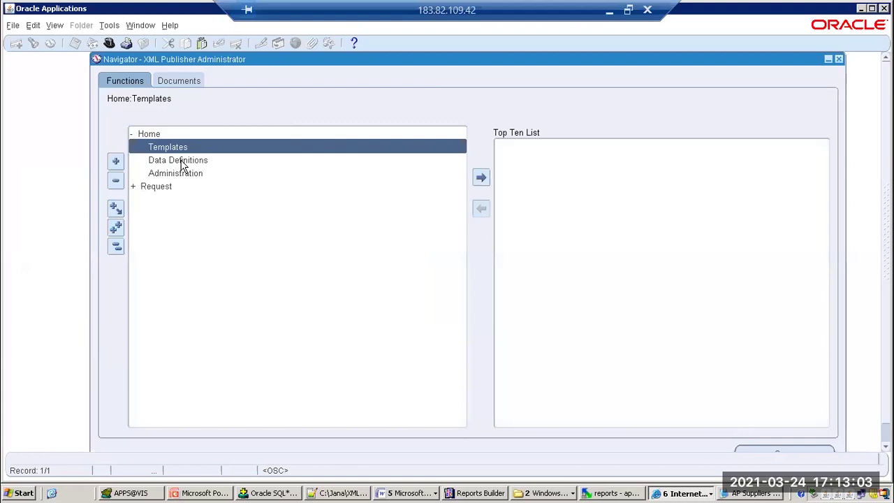
left_click(180, 161)
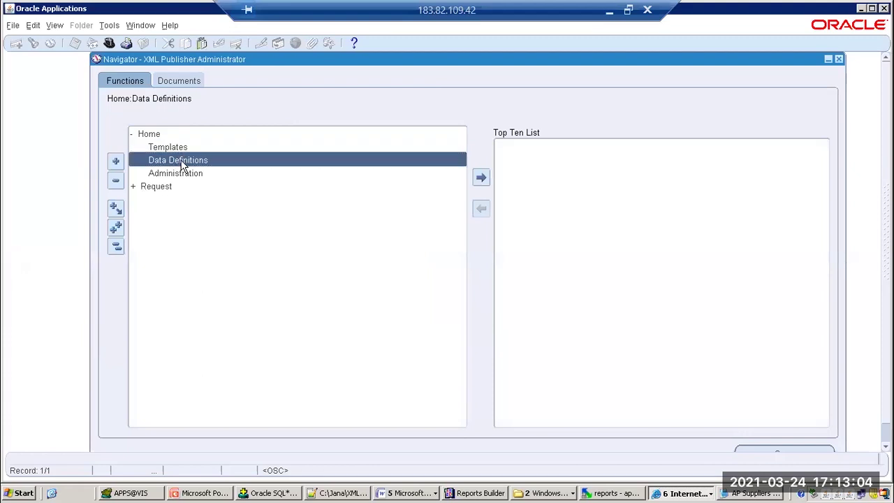
left_click(660, 493)
left_click(667, 491)
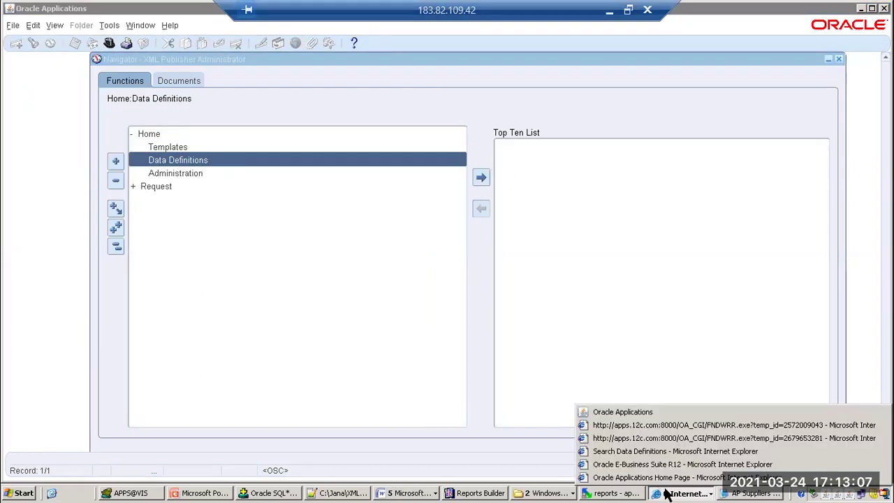
left_click(617, 453)
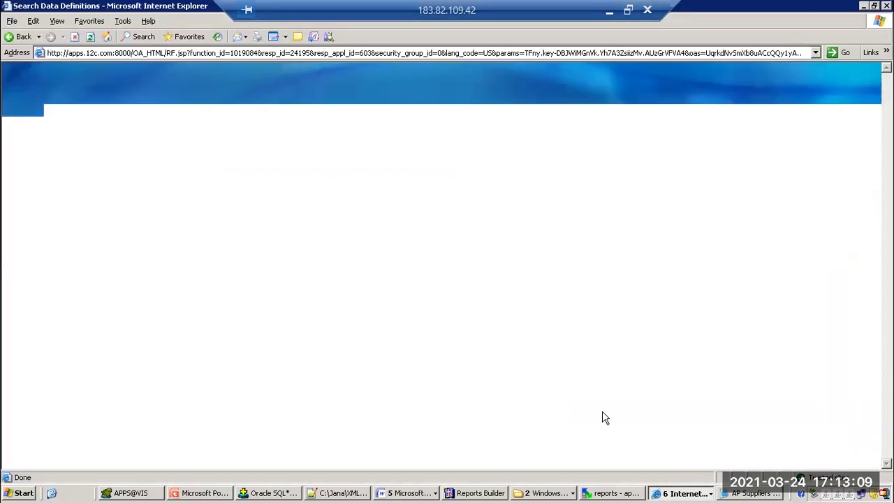
- Search data definitions for code ITM, then ITM%, finding none, and return to Oracle Applications
left_click(605, 167)
type("ITM")
left_click(161, 202)
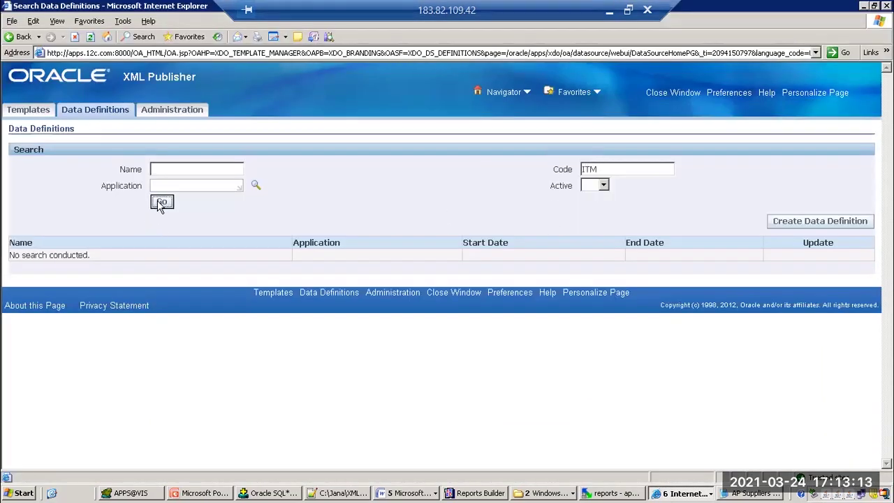
left_click(612, 169)
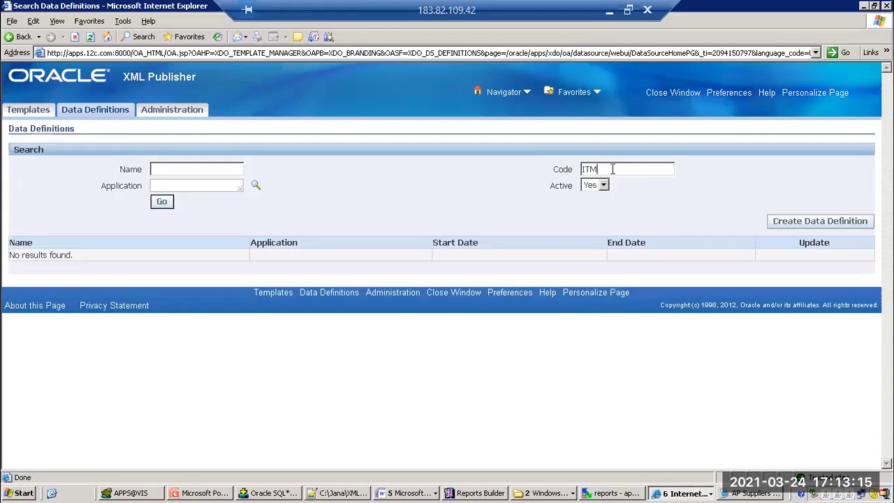
type("%")
left_click(163, 204)
left_click(688, 494)
left_click(602, 412)
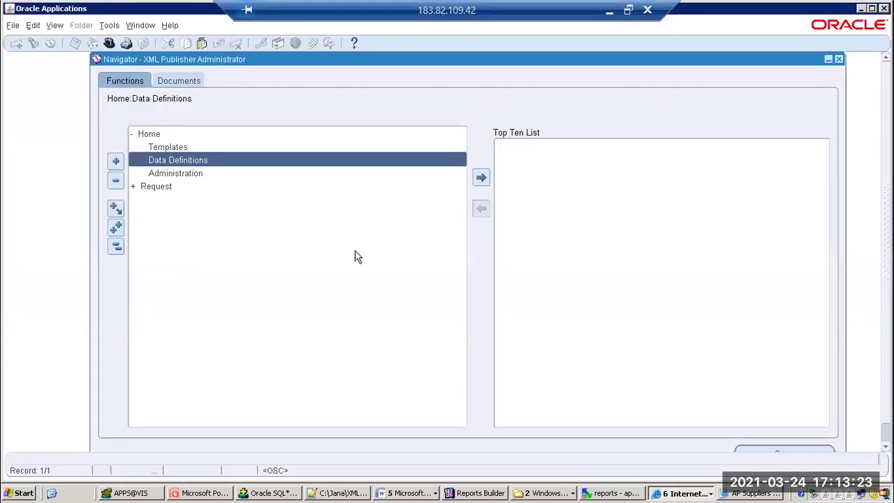
- Switch the responsibility to Payables, Vision Operations (USA)
left_click(111, 44)
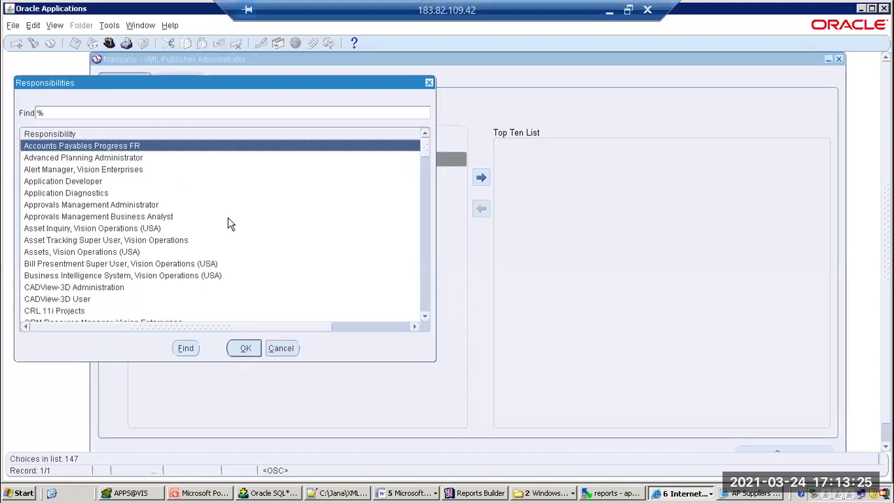
type("pay")
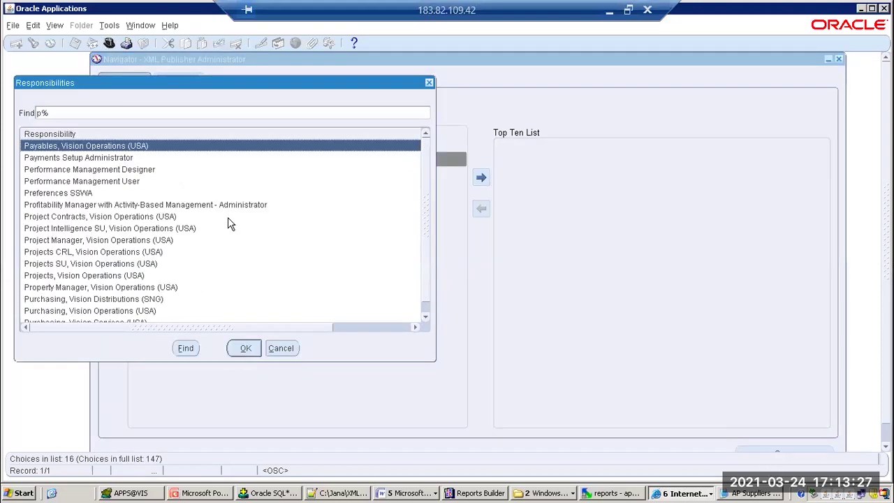
double_click(113, 146)
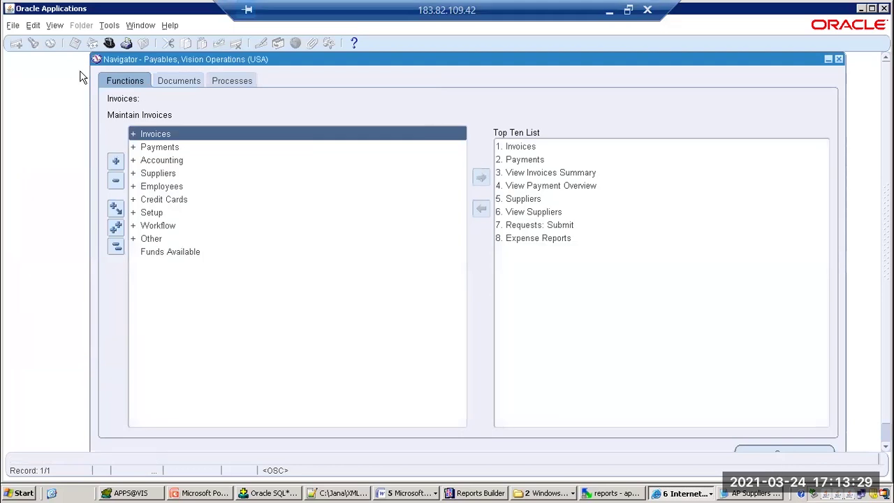
- View concurrent requests and find all past requests
left_click(54, 26)
left_click(72, 196)
left_click(408, 343)
left_click(132, 134)
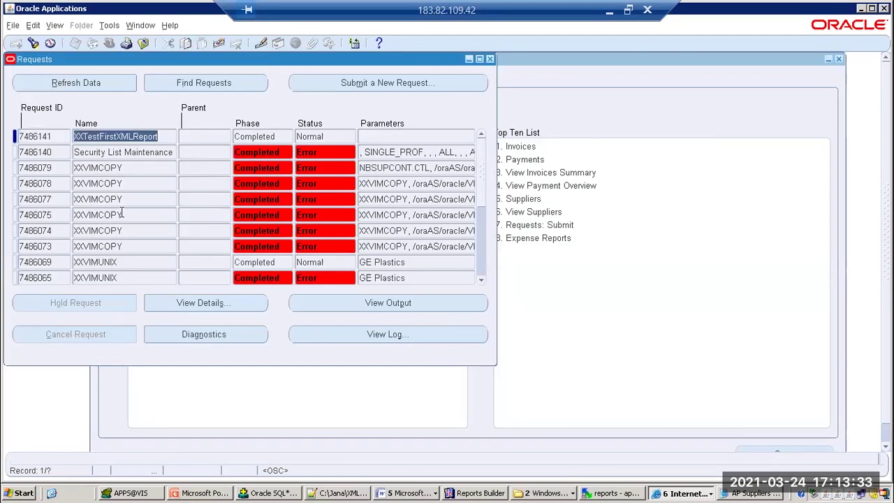
left_click_drag(485, 280, 485, 279)
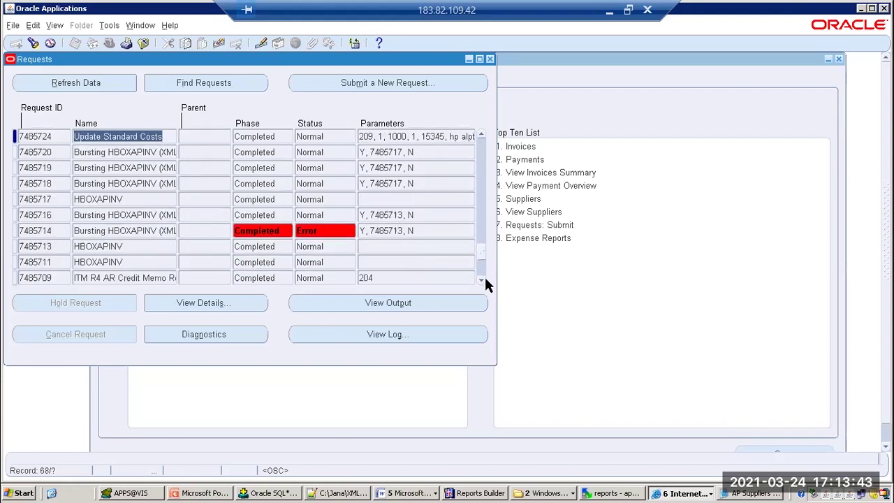
- Copy the HBOXAPINV request name, check the credit memo request, and close the Requests list
left_click(110, 202)
right_click(110, 201)
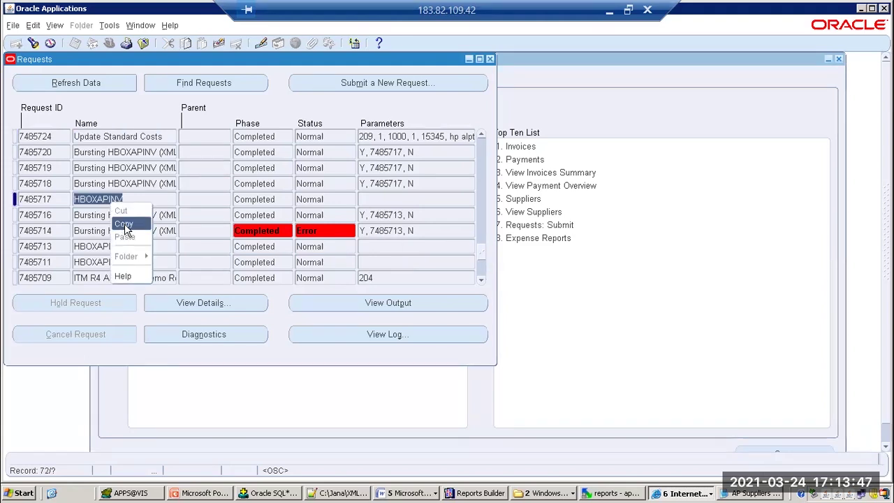
left_click(125, 222)
left_click_drag(486, 281, 486, 283)
left_click(125, 168)
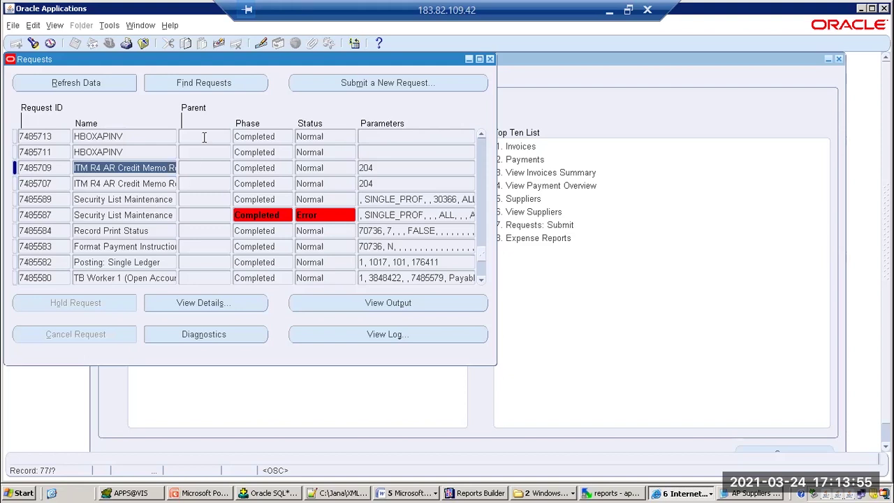
left_click(146, 43)
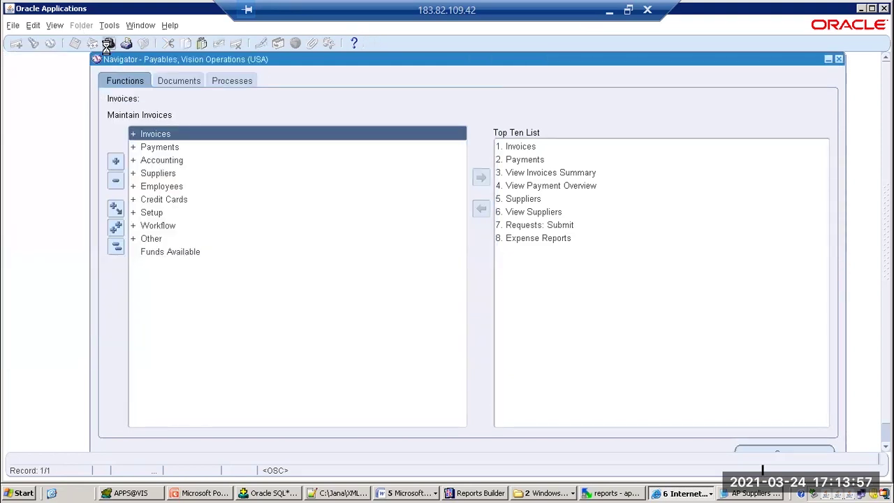
- Switch the responsibility to System Administrator
left_click(109, 44)
type("system Administrat%")
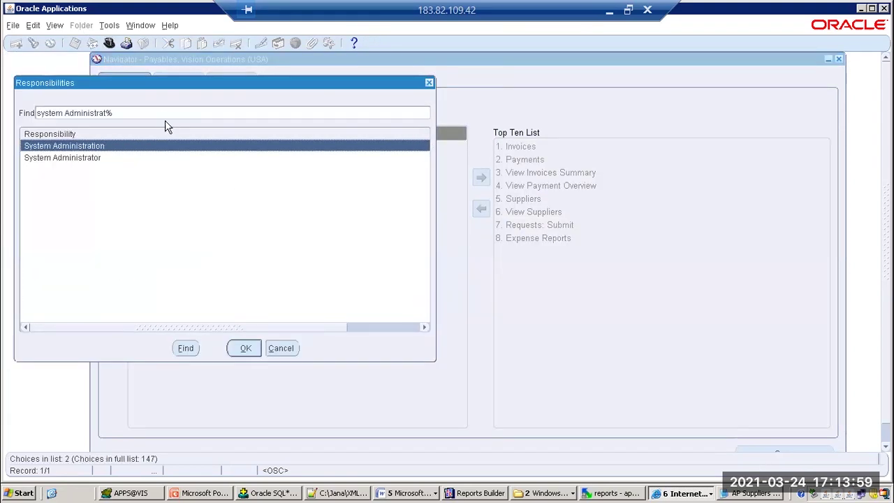
key("Down")
key("Return")
- Query the ITM R4 AR Credit Memo Report program and select its short name HBO_GENERATE_SOURCE_PKG
key("2")
key("F11")
key("ctrl+v")
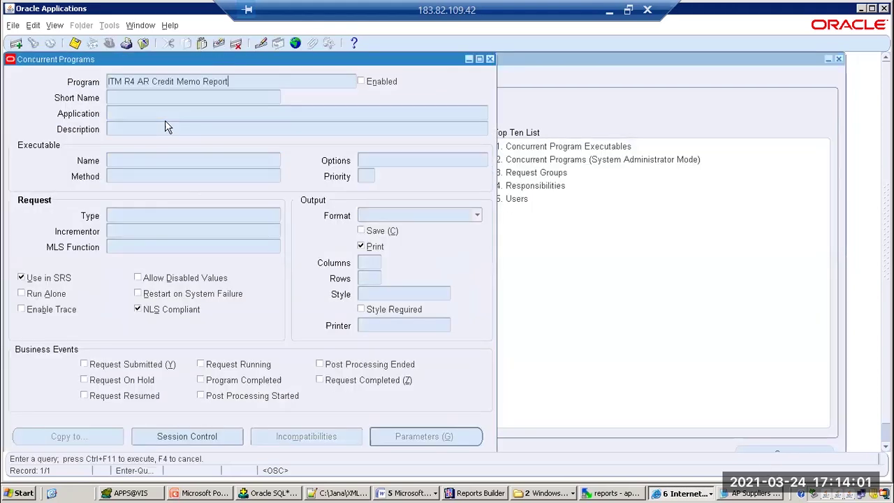
key("ctrl+F11")
double_click(238, 98)
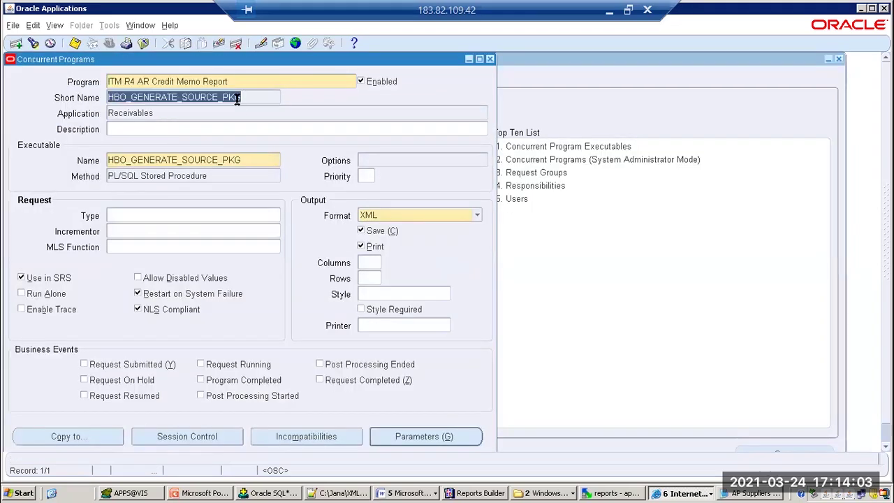
- Paste HBO_GENERATE_SOURCE_PKG on a new line above the subtemplate heading in Word
left_click(419, 493)
left_click(423, 424)
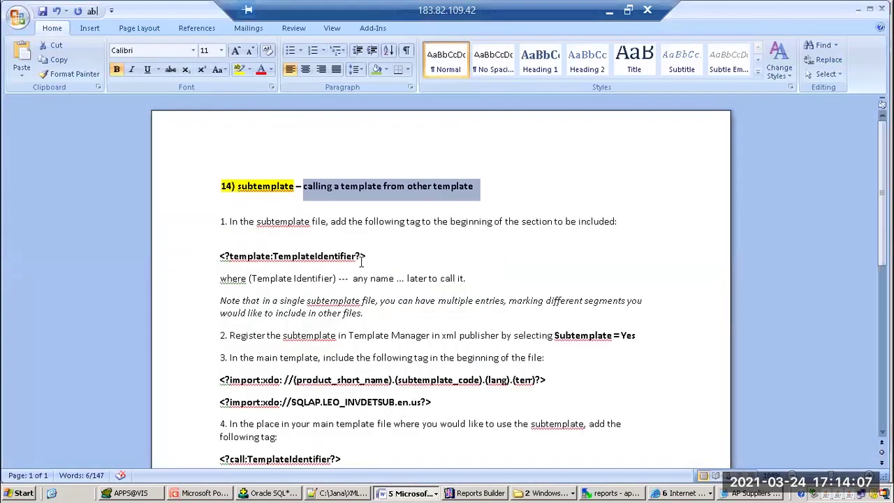
left_click(293, 154)
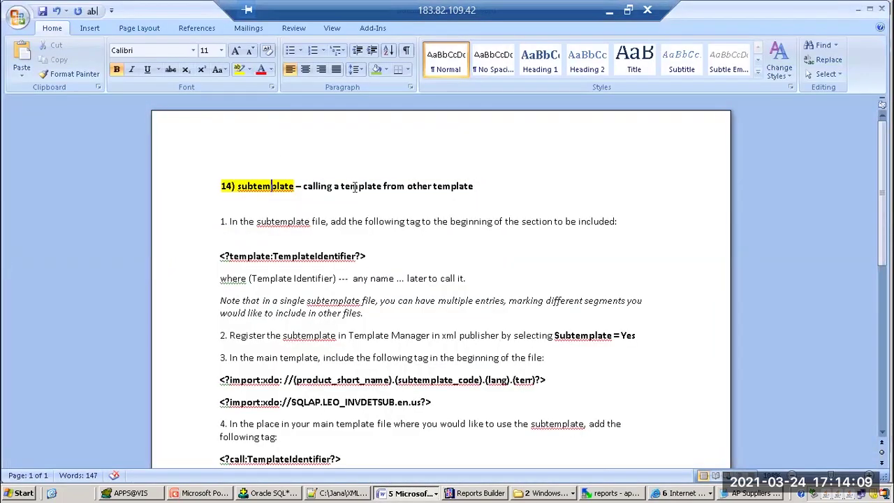
key("Return")
key("Up")
key("ctrl+v")
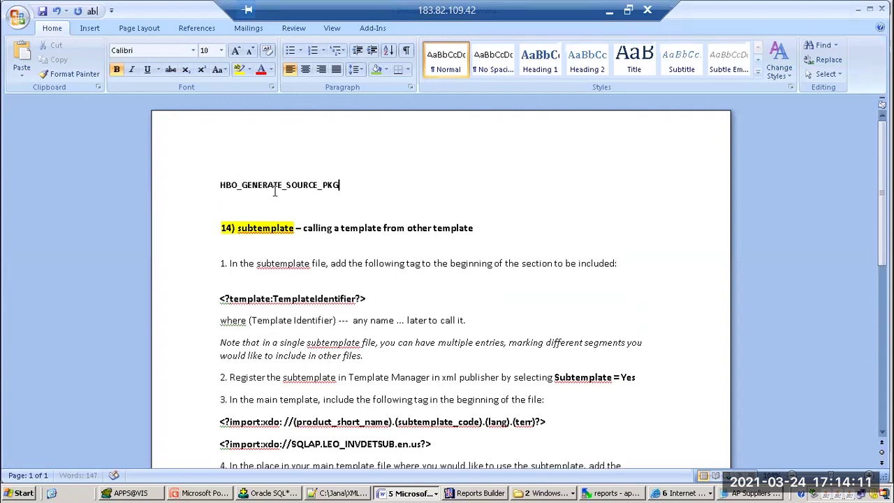
key("alt+Tab")
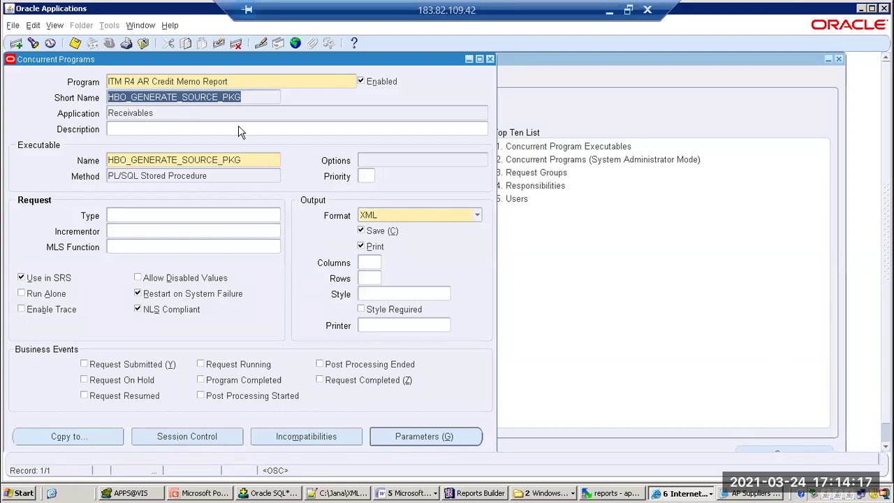
- Return to the Search Data Definitions page and select the existing code value
left_click(713, 492)
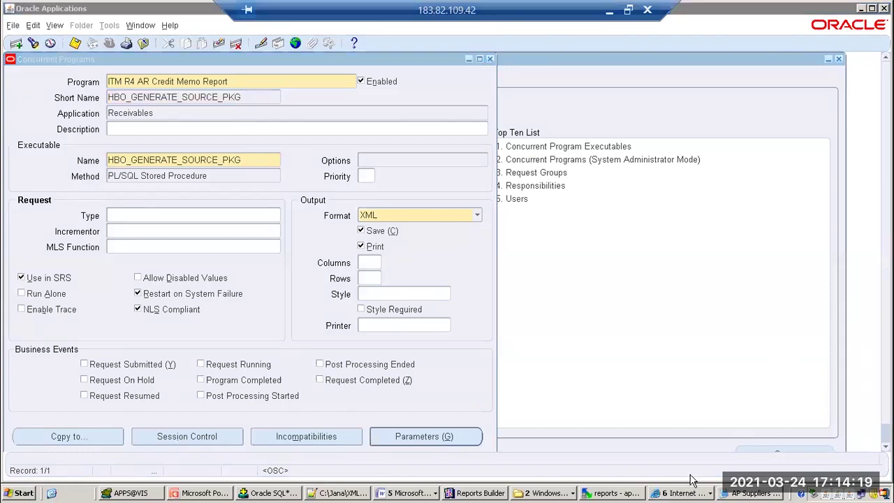
left_click(661, 492)
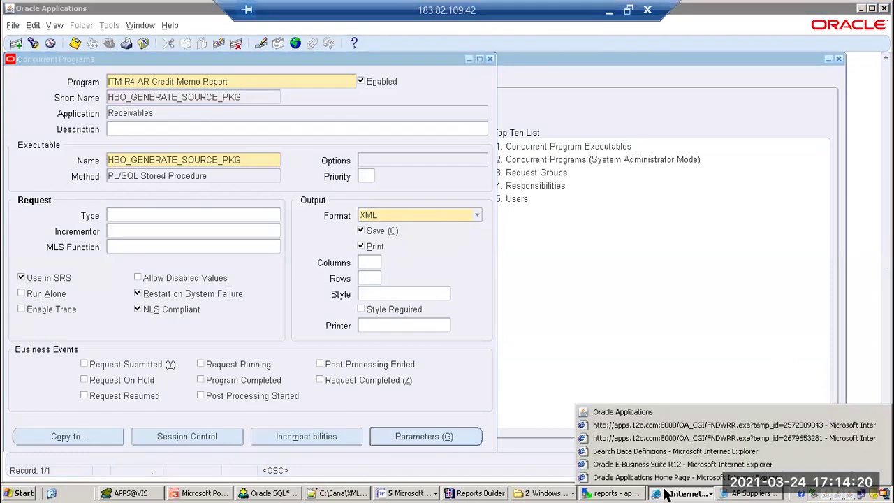
left_click(632, 453)
left_click_drag(623, 169, 491, 154)
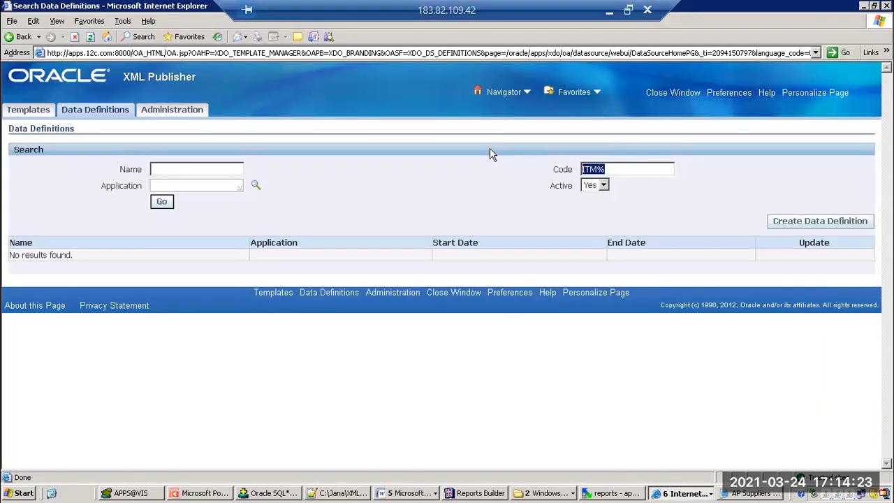
- Search data definitions for HBO_GENERATE_SOURCE_PKG, open it, and copy its code
key("ctrl+v")
left_click(164, 204)
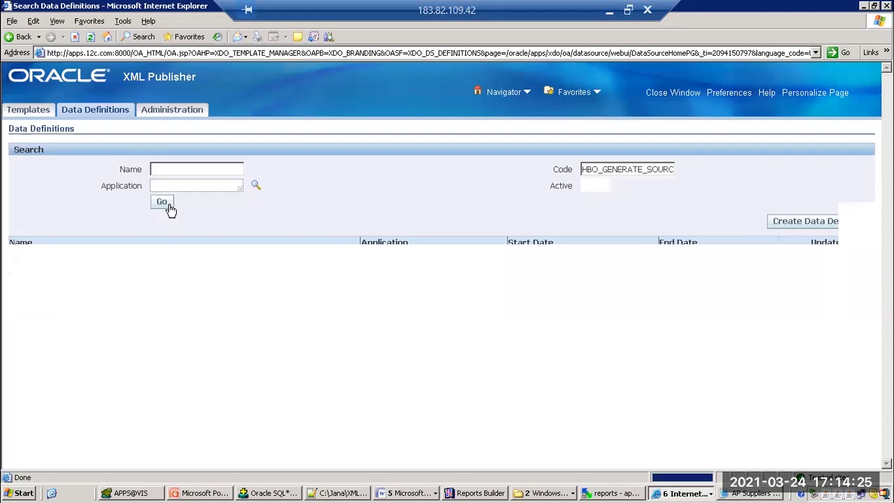
left_click(54, 256)
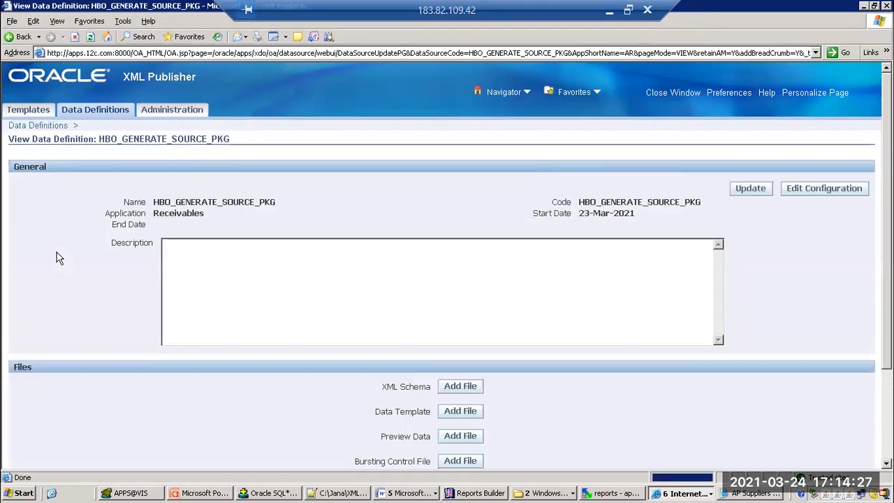
scroll(577, 294, "down", 3)
scroll(577, 294, "up", 3)
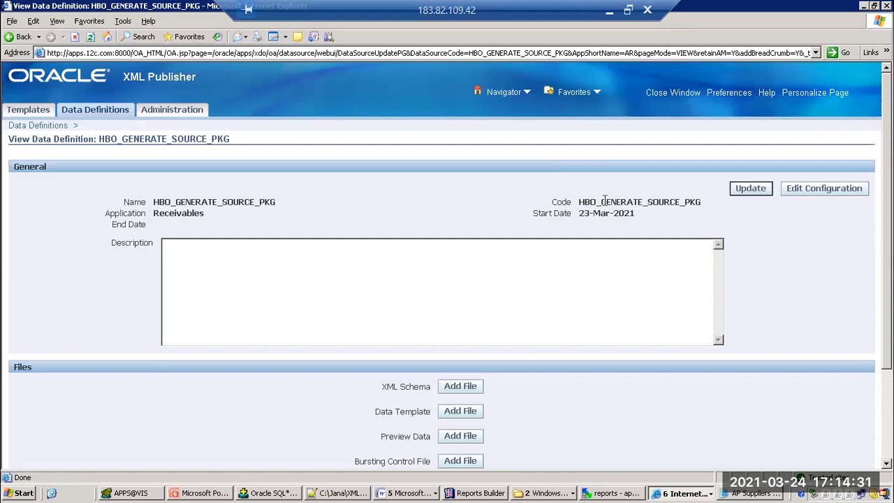
left_click_drag(602, 204, 643, 204)
left_click_drag(700, 201, 581, 202)
key("ctrl+c")
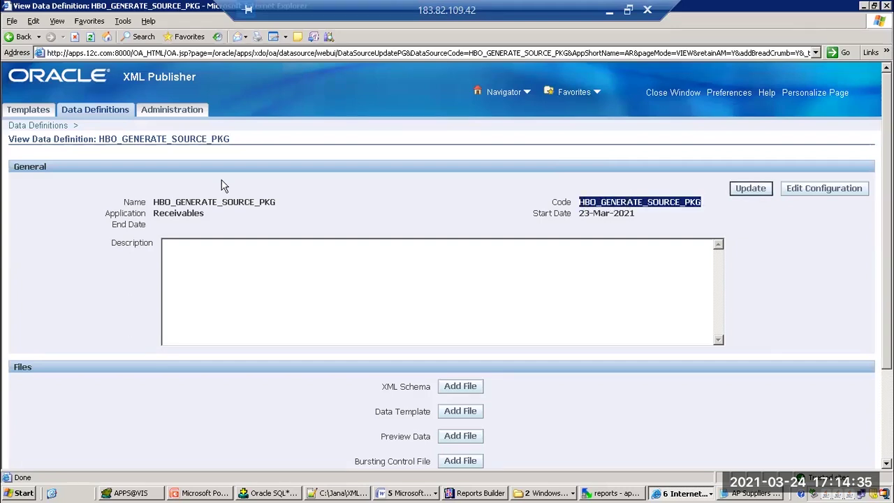
- Search templates by the HBO_GENERATE_SOURCE_PKG data definition and open the matching template
left_click(35, 112)
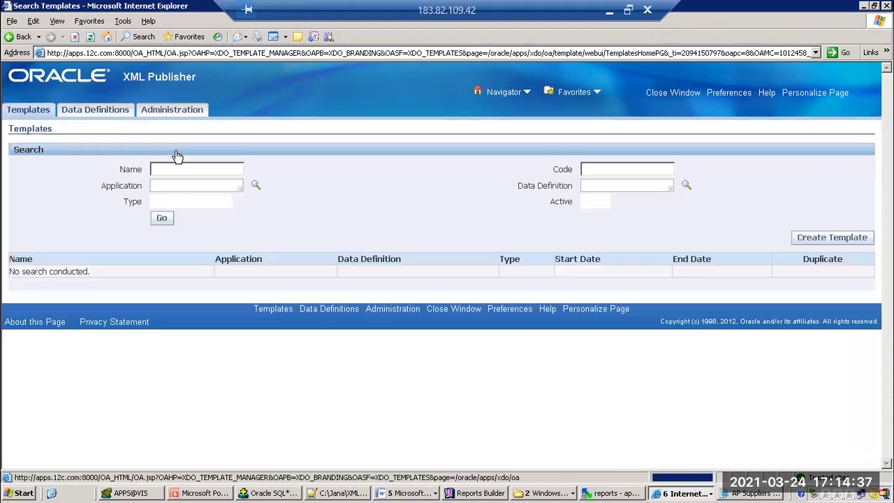
left_click(601, 185)
key("ctrl+v")
left_click(162, 218)
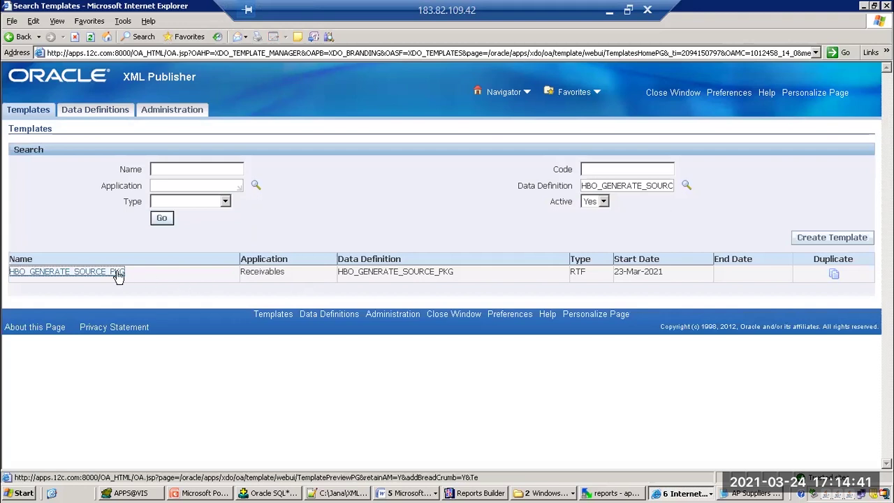
left_click(119, 274)
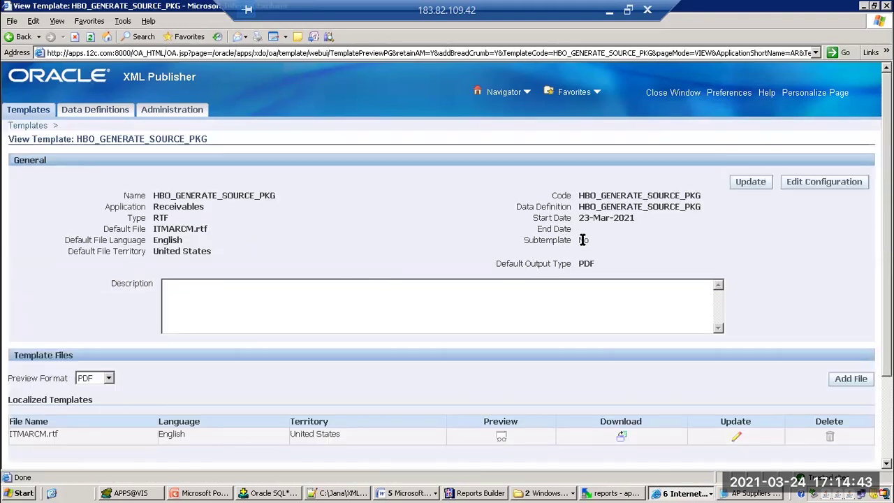
- Confirm Subtemplate is No and the template file is ITMARCM.rtf, then return to results
left_click_drag(540, 236, 604, 238)
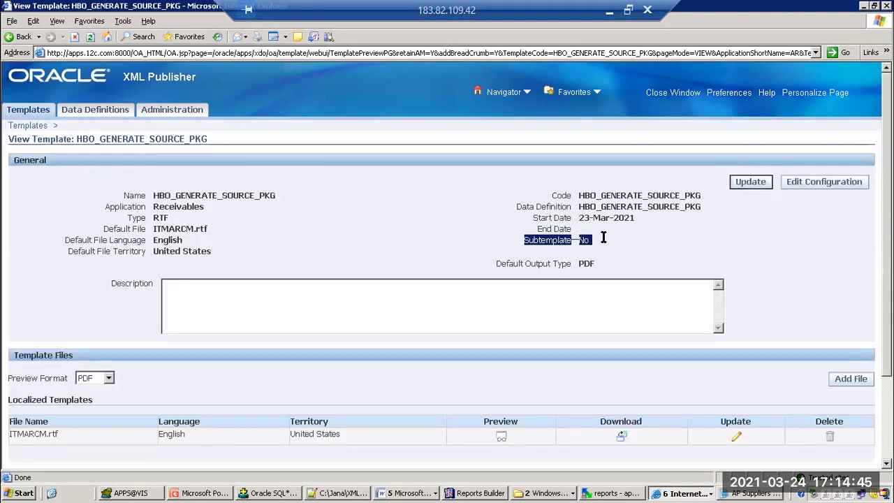
scroll(473, 259, "down", 3)
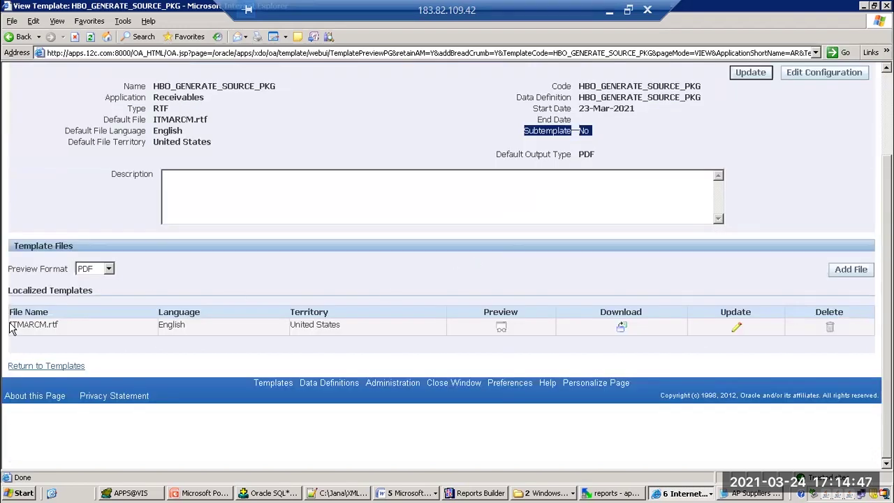
left_click_drag(10, 323, 59, 324)
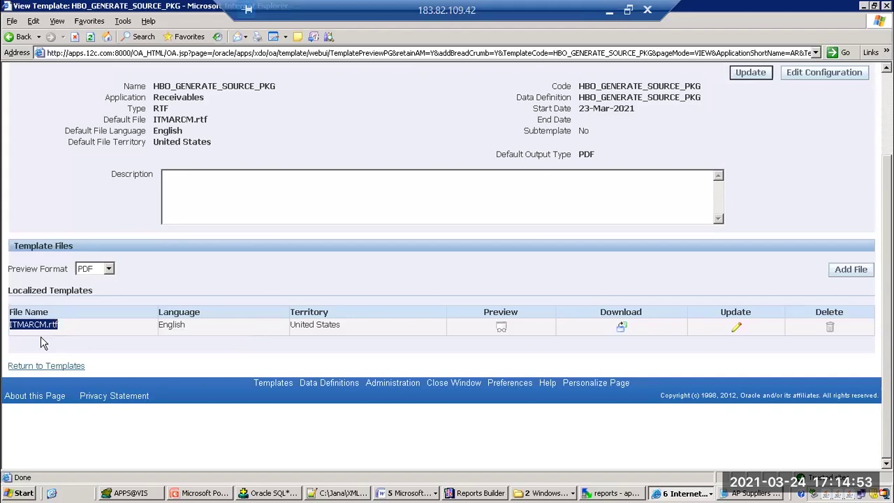
scroll(41, 343, "up", 3)
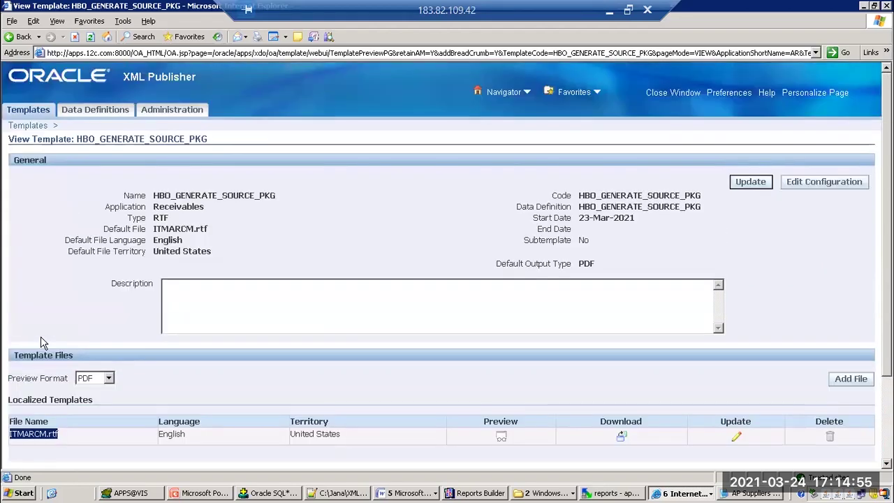
left_click(28, 126)
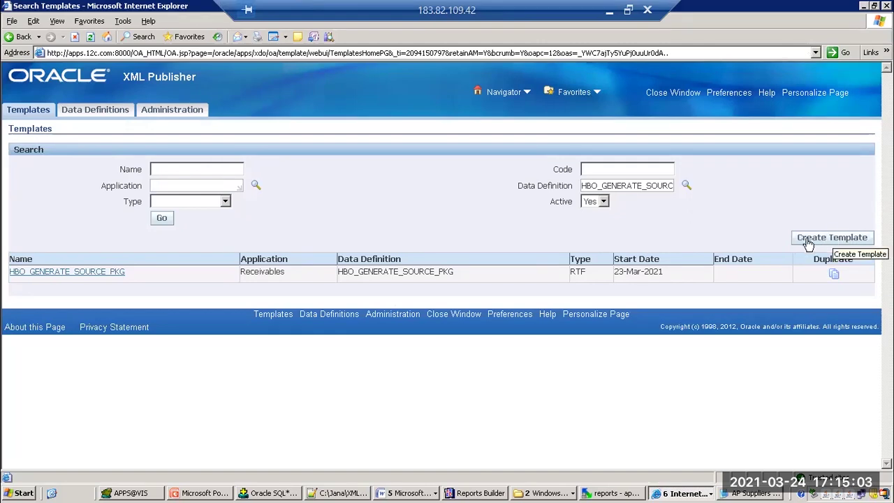
left_click(565, 487)
- Copy-paste ITMARCM.rtf in the b75 folder and open Copy of ITMARCM.rtf in Word
left_click(575, 462)
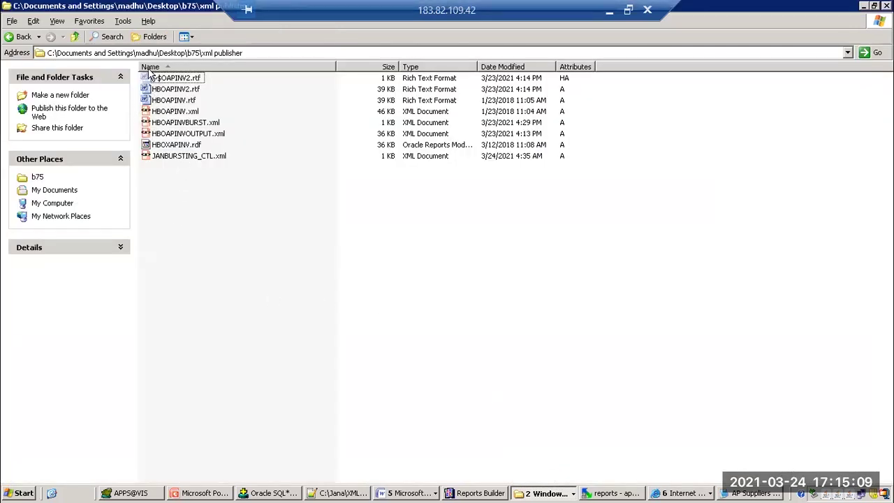
left_click(75, 36)
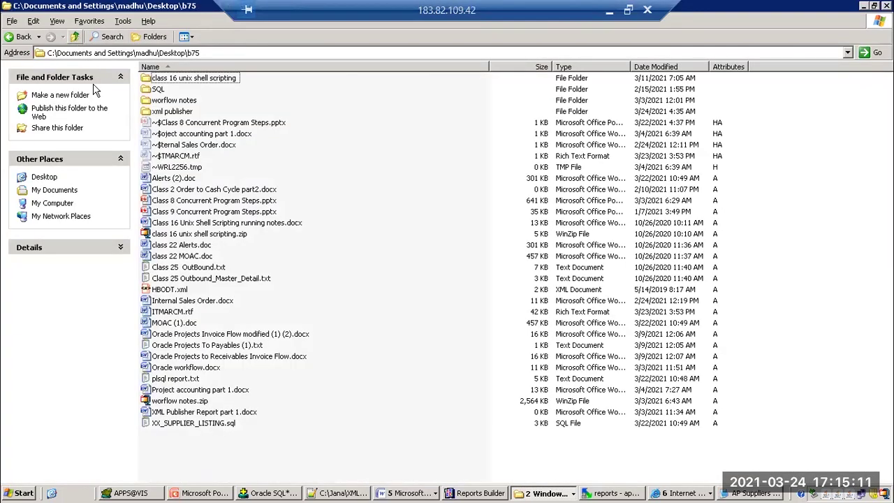
left_click(167, 178)
type("it")
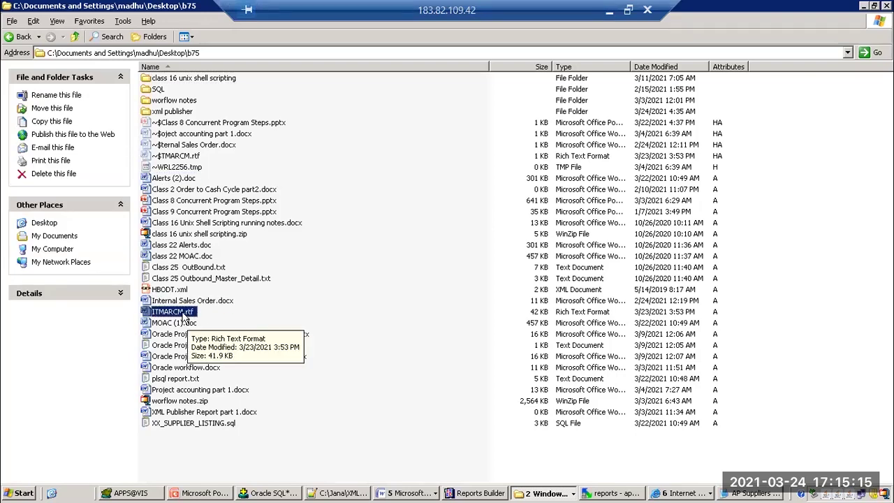
key("ctrl+v")
double_click(185, 433)
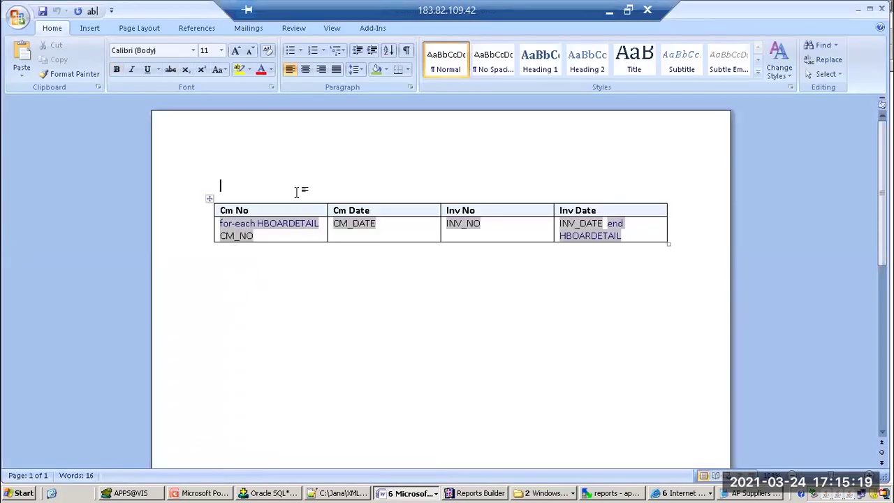
- Insert <?template:ITMSUB?> above the table and highlight ITMSUB in yellow
key("Return")
key("Return")
type("<")
type("??")
type("templa")
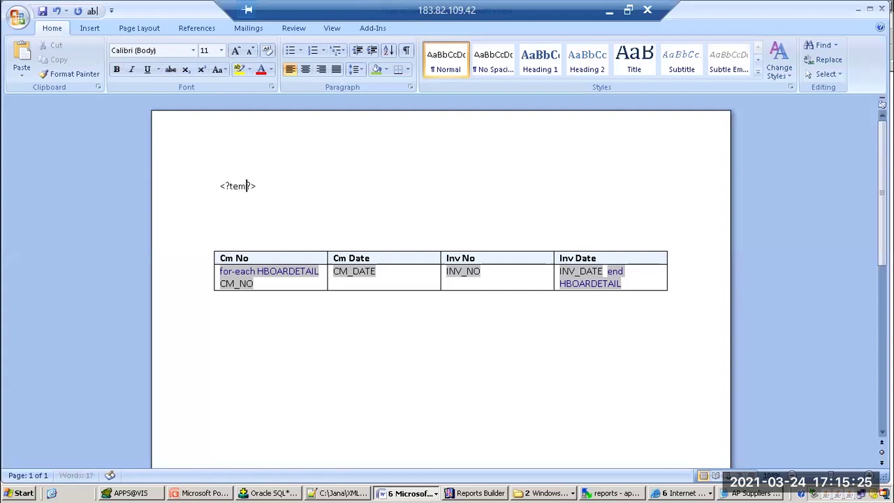
type("te:")
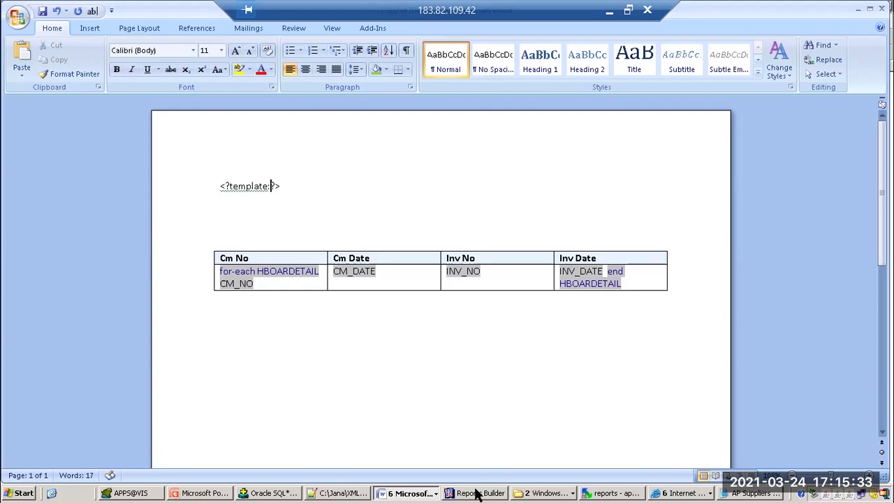
type("ITMSUB")
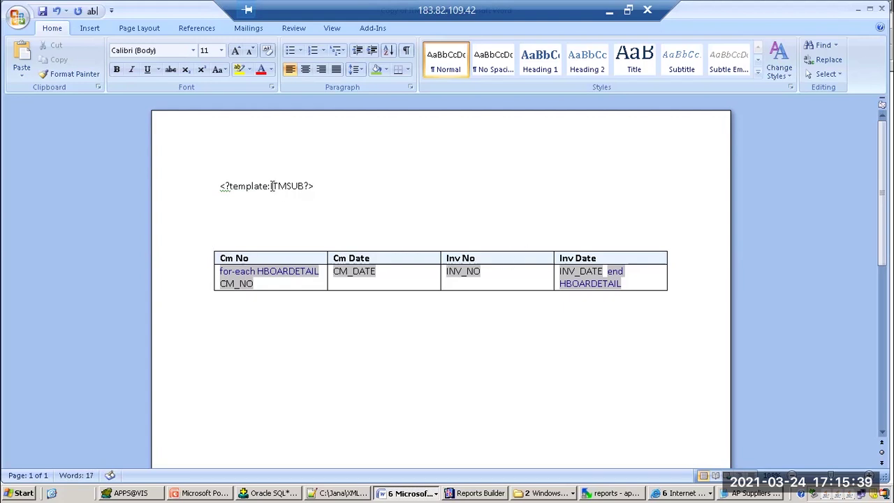
left_click_drag(272, 186, 304, 187)
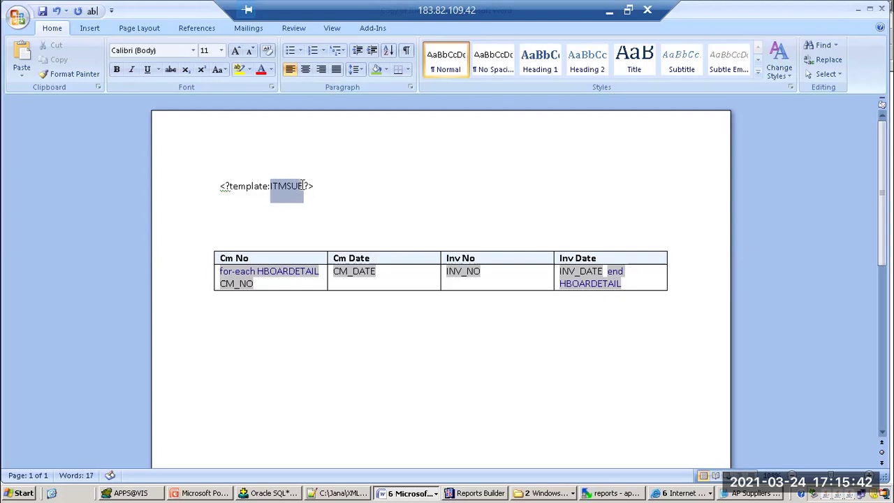
left_click(241, 70)
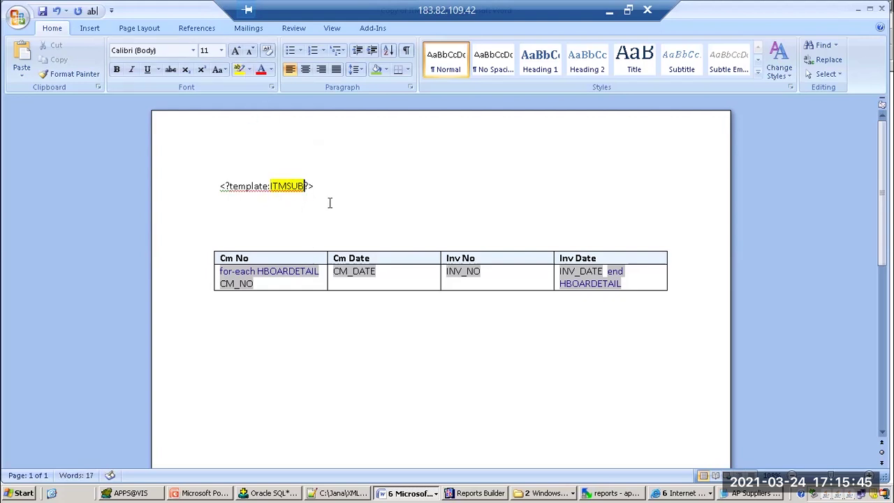
- Preview the template as PDF, then close the preview
left_click(365, 31)
left_click(167, 45)
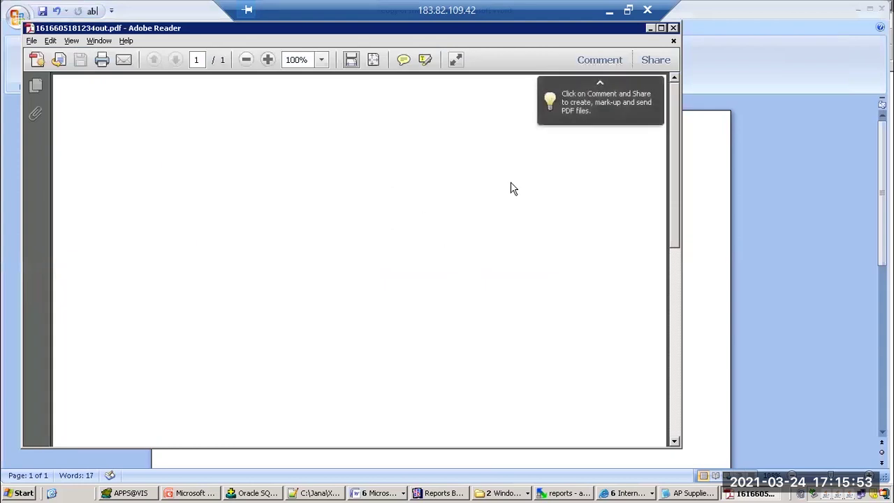
left_click(674, 353)
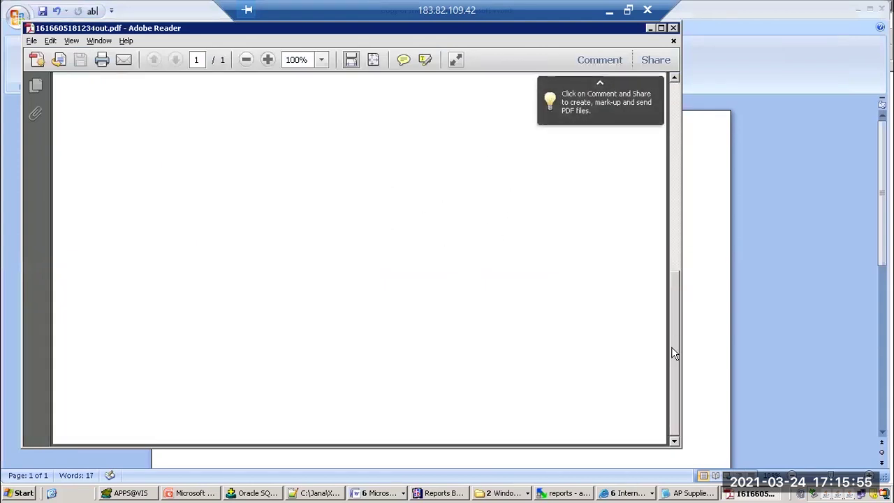
left_click(673, 28)
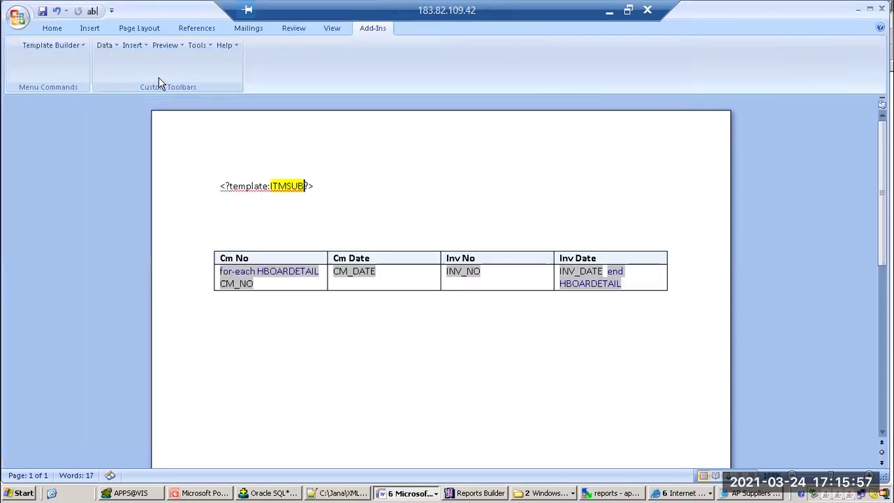
- Start loading sample XML data and browse Desktop > b75 > xml publisher
left_click(112, 48)
left_click(126, 62)
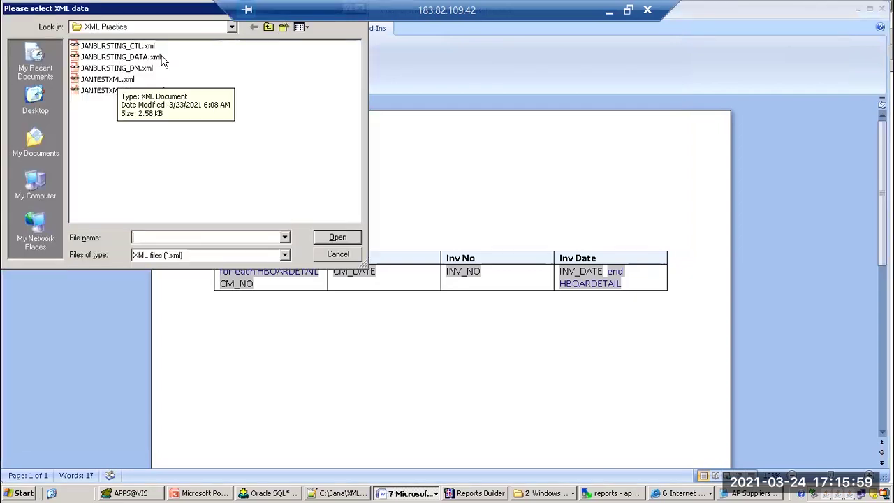
left_click(233, 26)
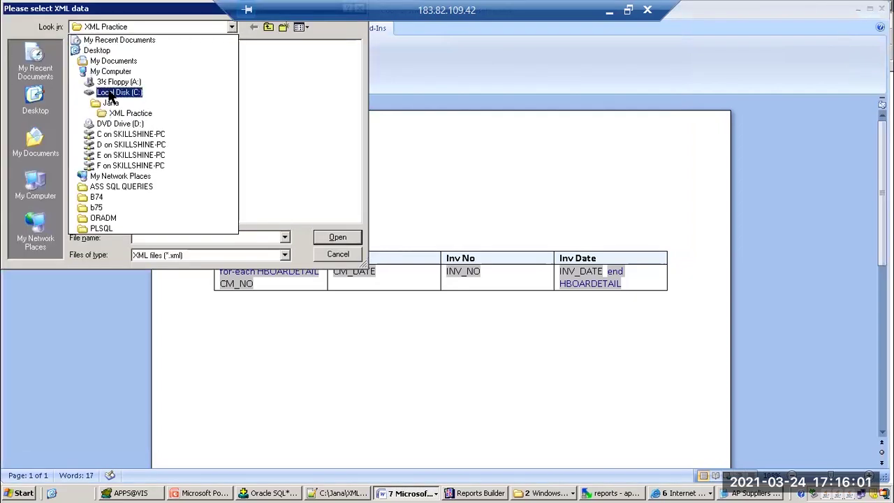
left_click(95, 50)
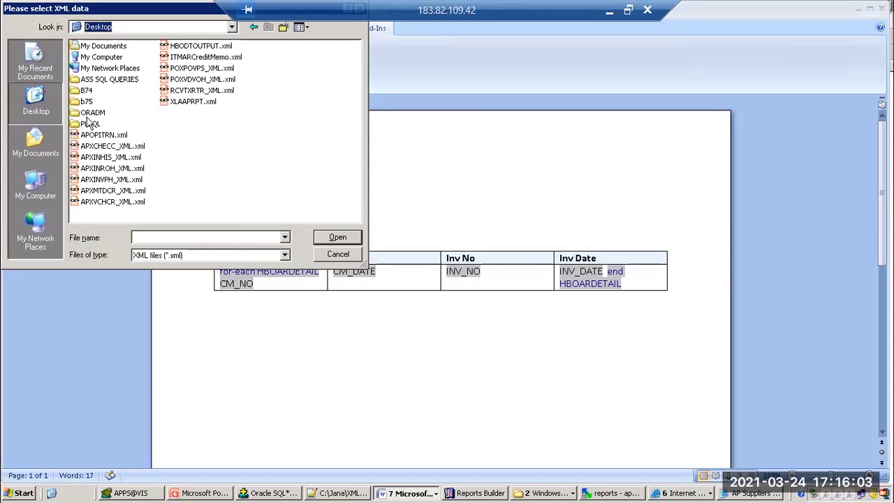
double_click(90, 102)
left_click(100, 81)
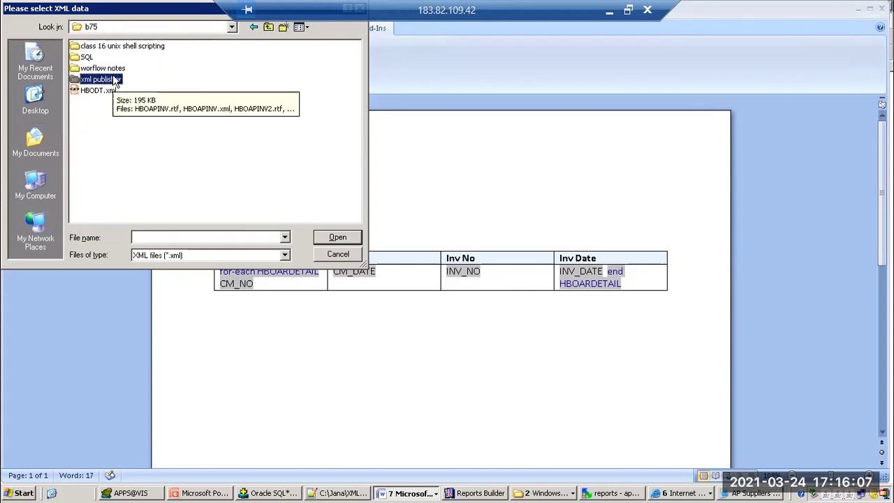
double_click(115, 82)
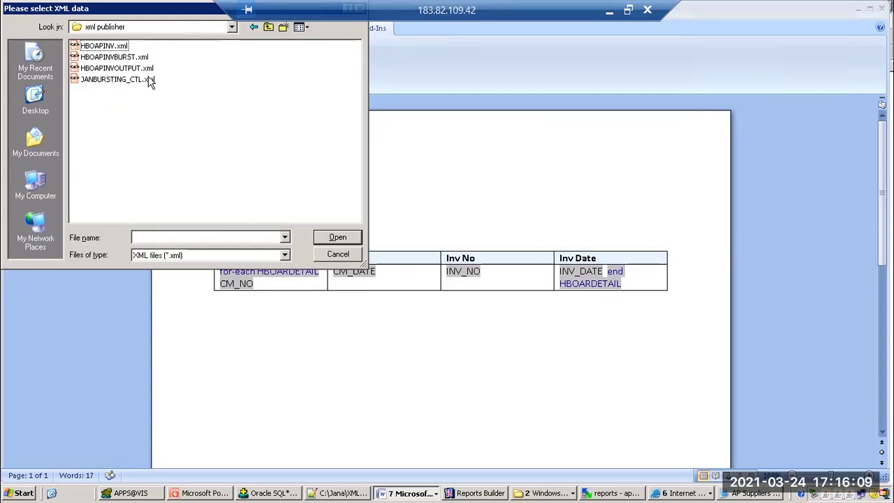
- Go back to b75, pick HBODT.xml, then cancel without loading it
left_click(254, 28)
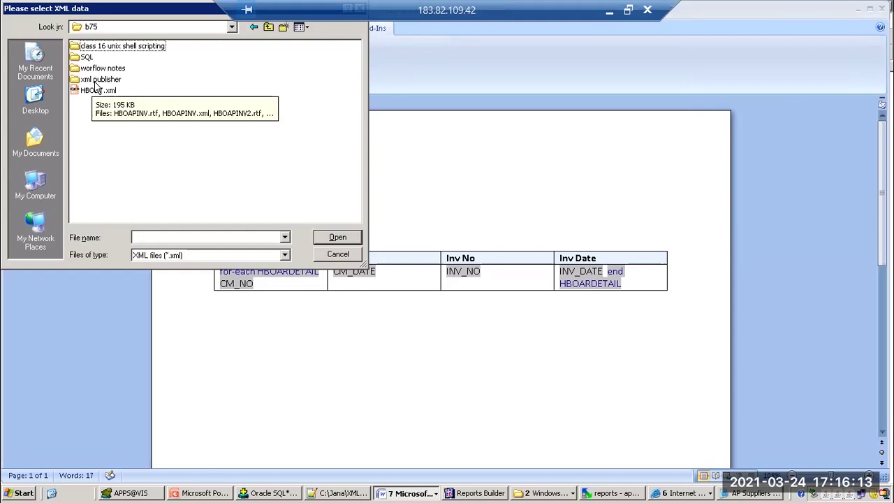
left_click(95, 82)
left_click(142, 171)
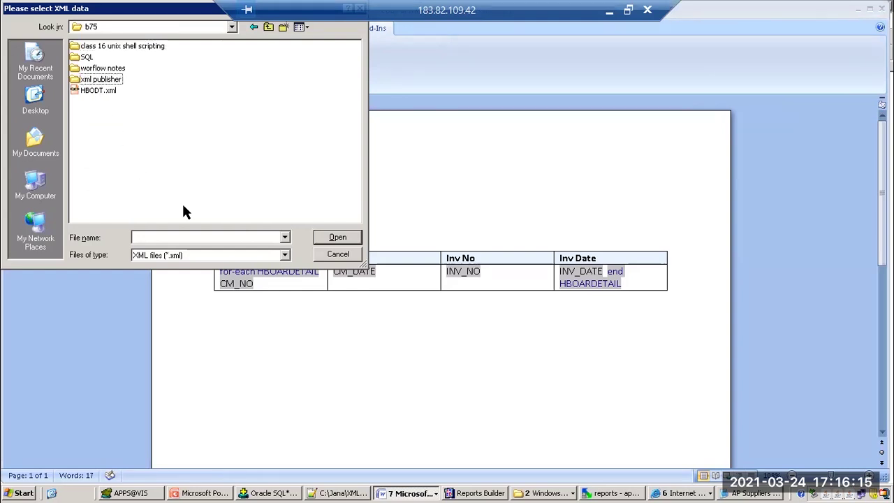
left_click(98, 91)
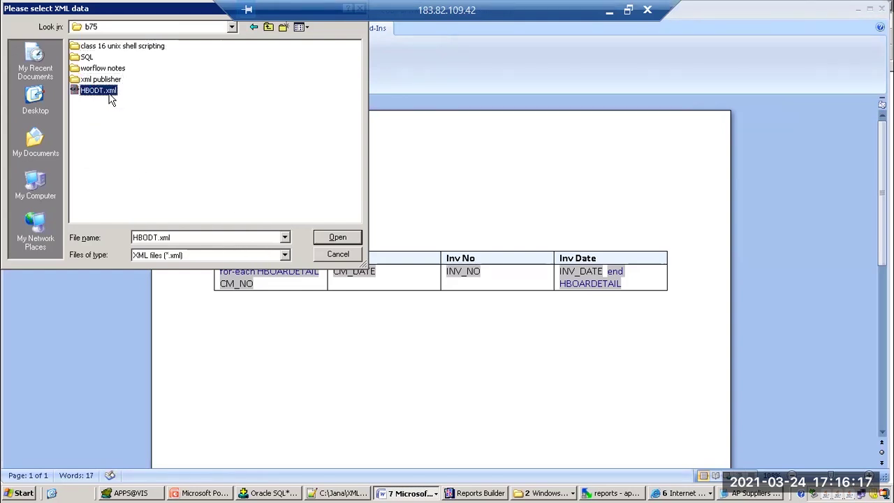
left_click(353, 258)
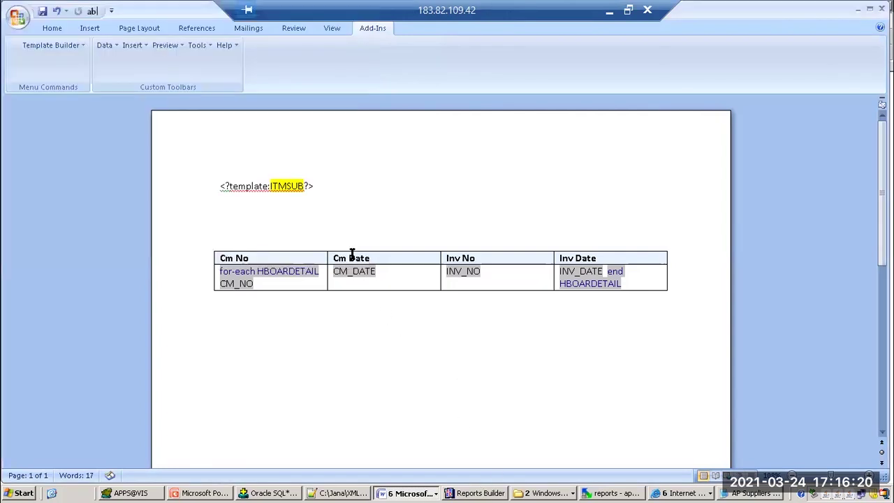
left_click(528, 493)
- Bring the b75 folder forward and step through its files, including Copy of ITMARCM.rtf
left_click(569, 464)
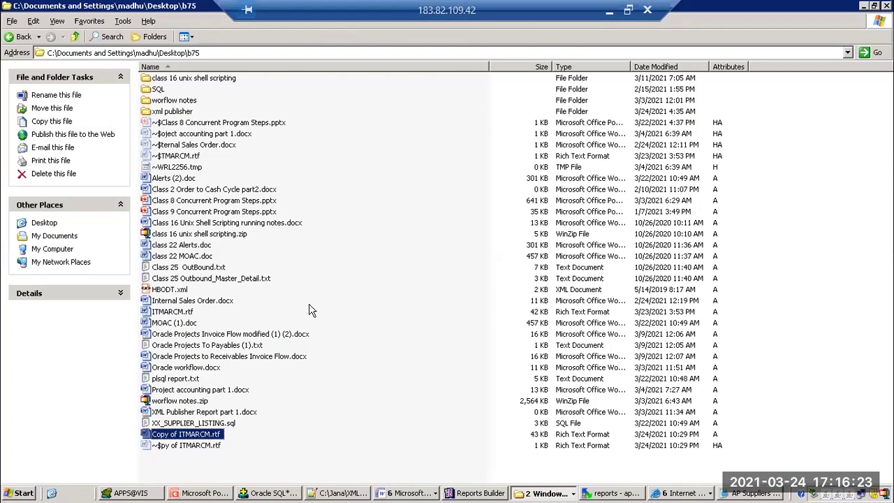
key("i")
key("i")
key("i")
key("i")
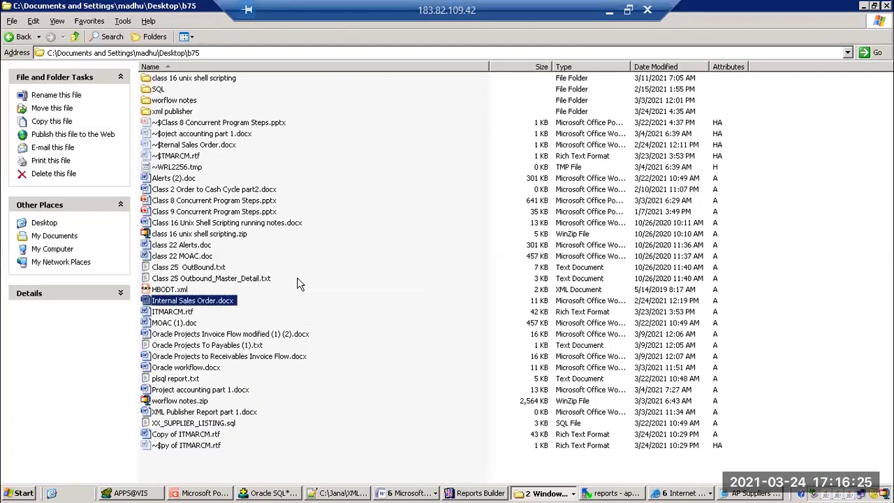
key("i")
left_click(688, 494)
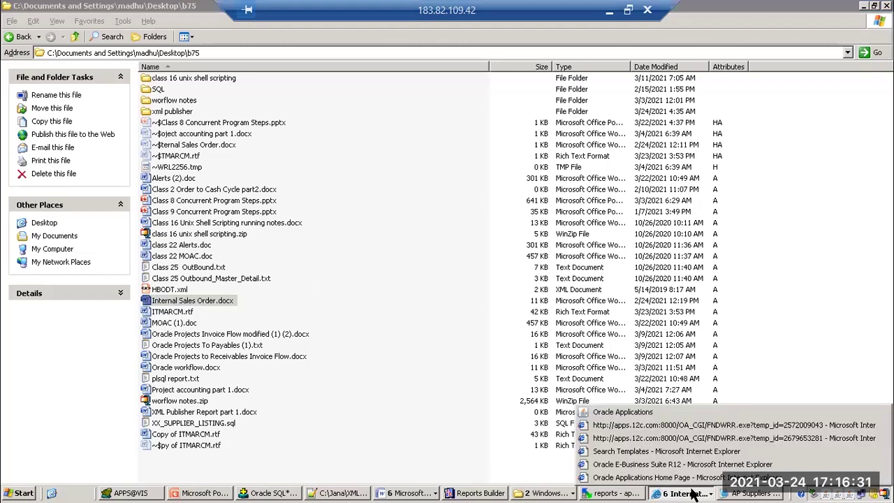
- Drop a 'pay' filter, then filter with 're' and pick Receivables, Vision Operations (USA)
left_click(591, 413)
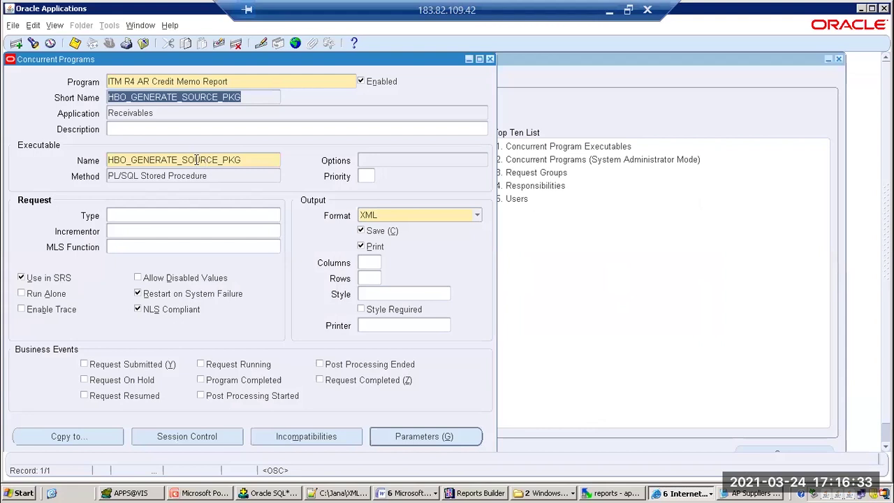
left_click(158, 81)
key("ctrl+c")
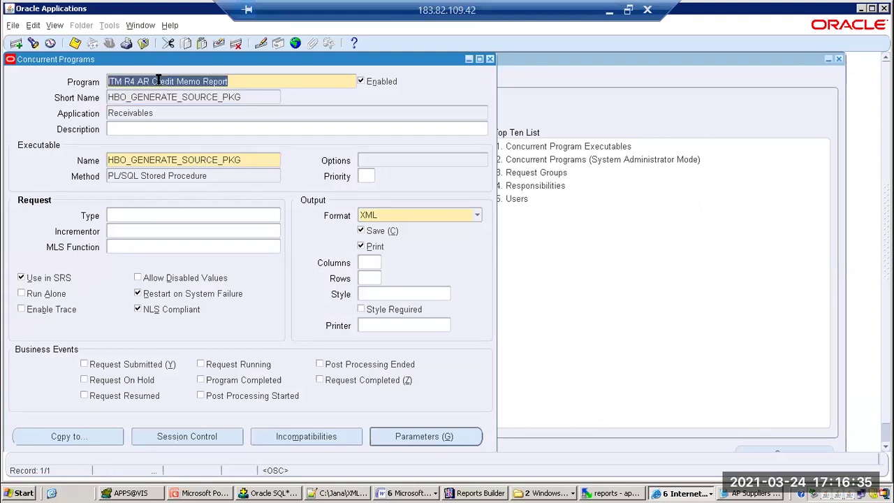
left_click(109, 44)
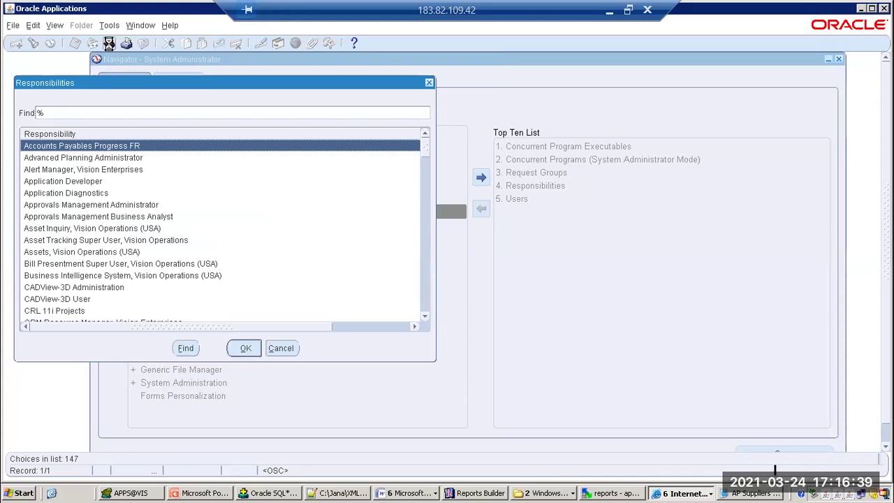
type("pay")
key("Return")
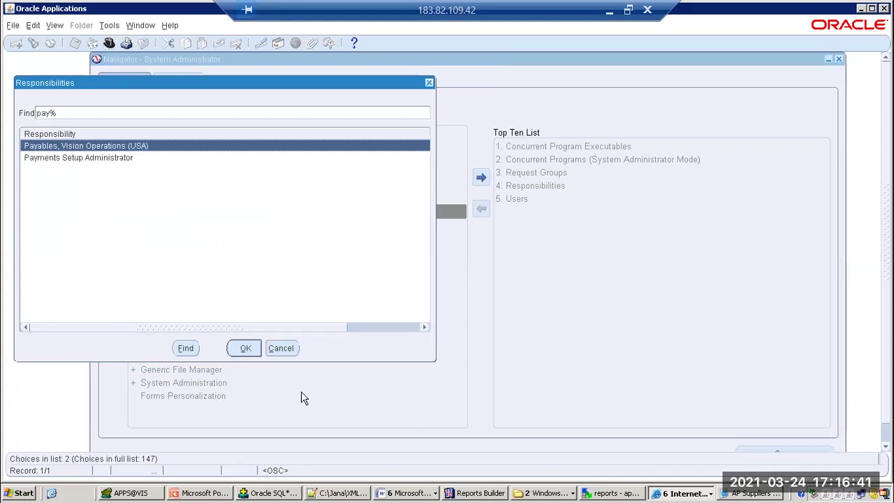
left_click(250, 349)
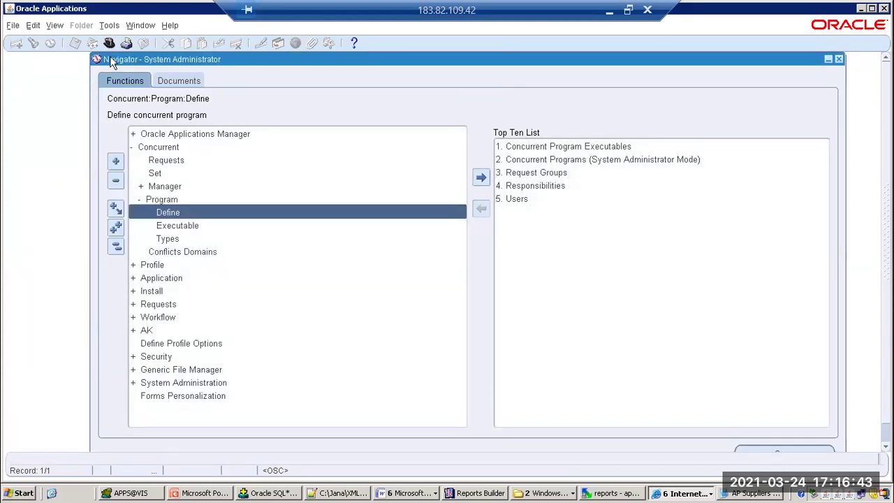
left_click(109, 44)
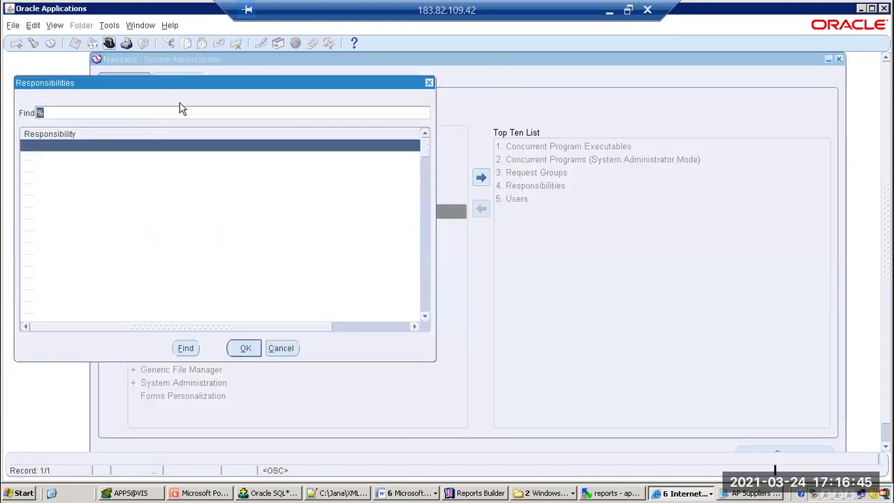
type("re")
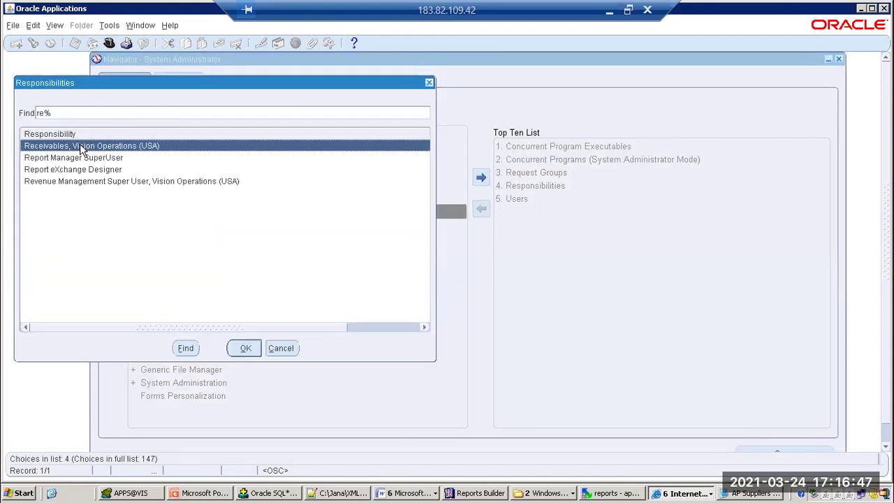
double_click(80, 144)
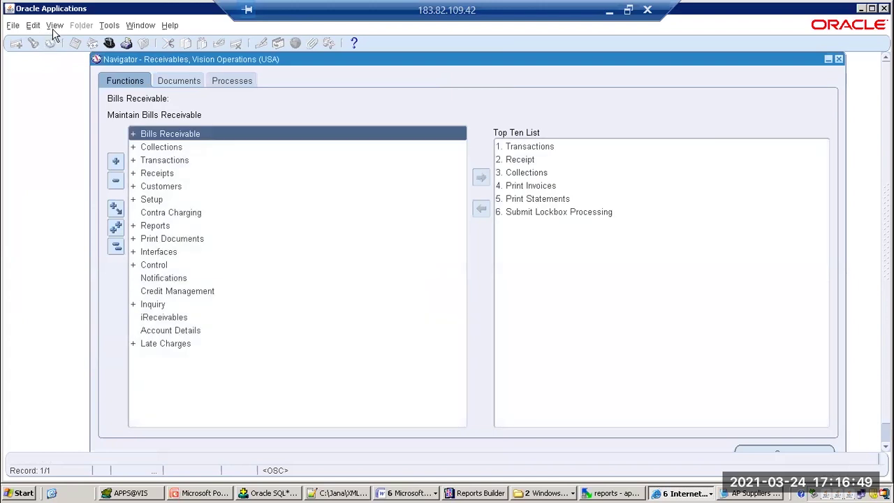
left_click(53, 27)
- Query the Requests window for the ITM R4 AR Credit Memo Report requests
left_click(65, 192)
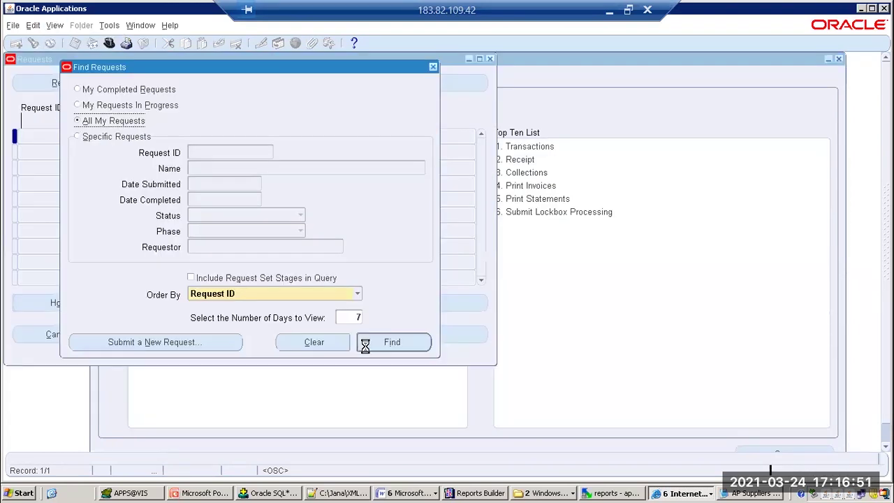
left_click(159, 139)
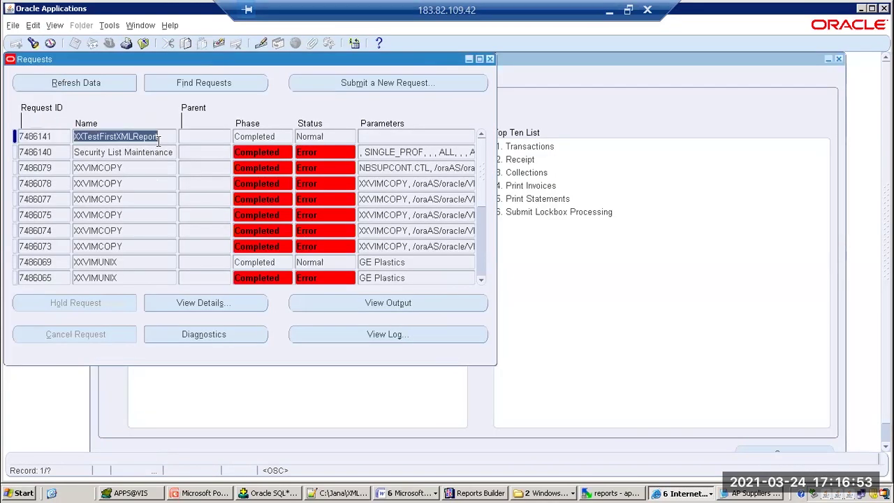
key("F11")
key("ctrl+v")
key("ctrl+F11")
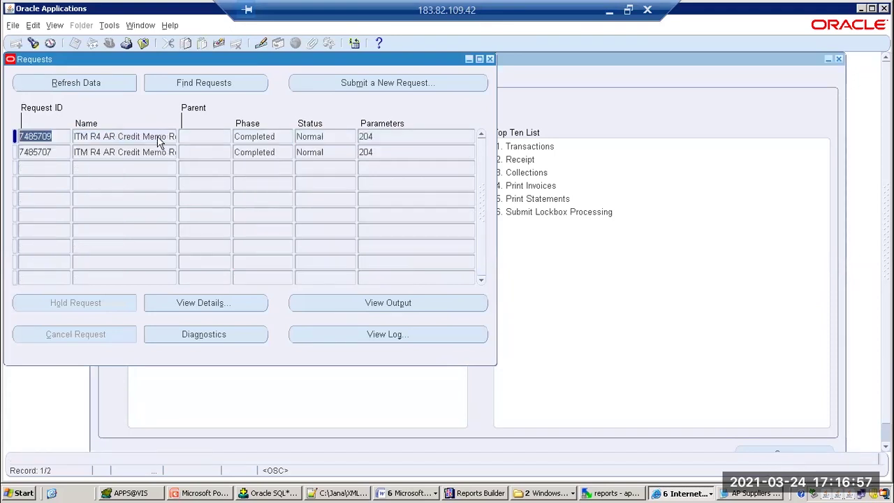
- Open the XML output of request 7485709 from Diagnostics and start Save As
left_click(219, 333)
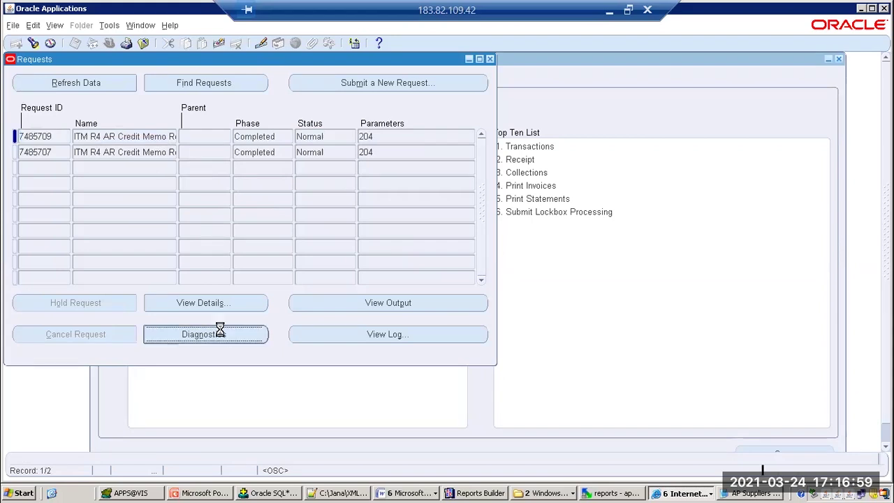
left_click(508, 370)
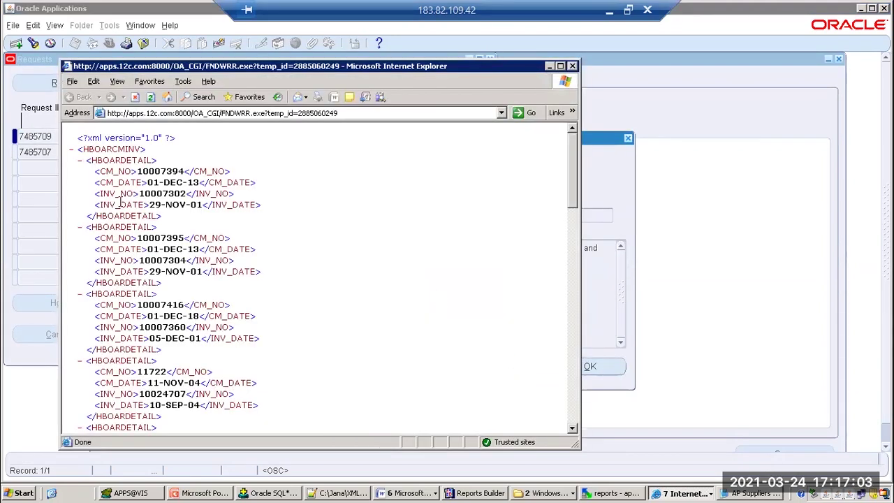
left_click(72, 81)
left_click(105, 139)
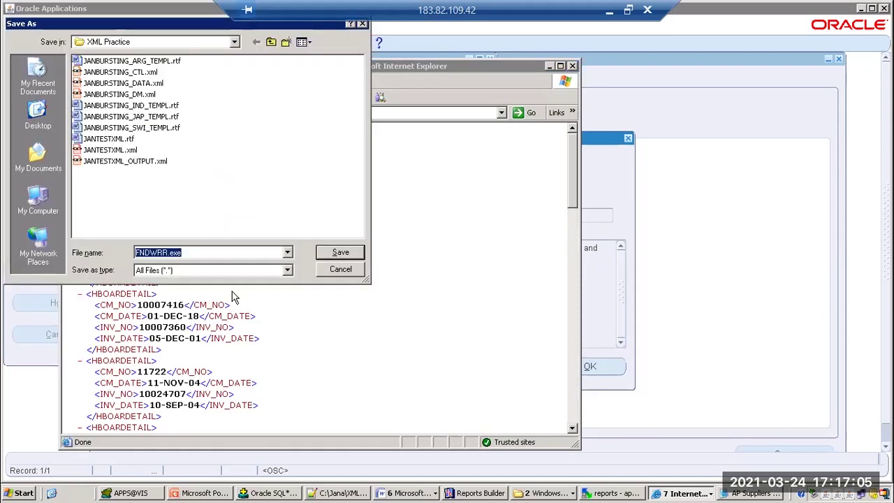
- Save the XML as type XML Files, named ITMARCM.xml, in the b75 folder
left_click(226, 271)
left_click(174, 283)
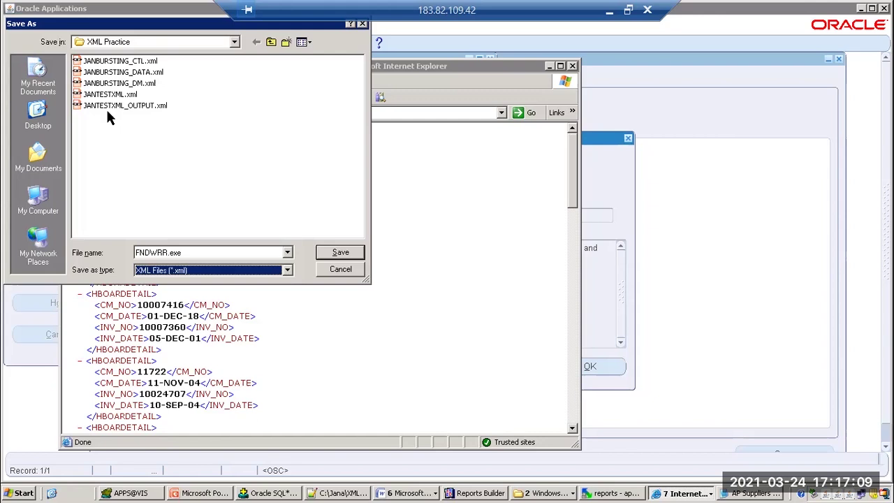
left_click(236, 43)
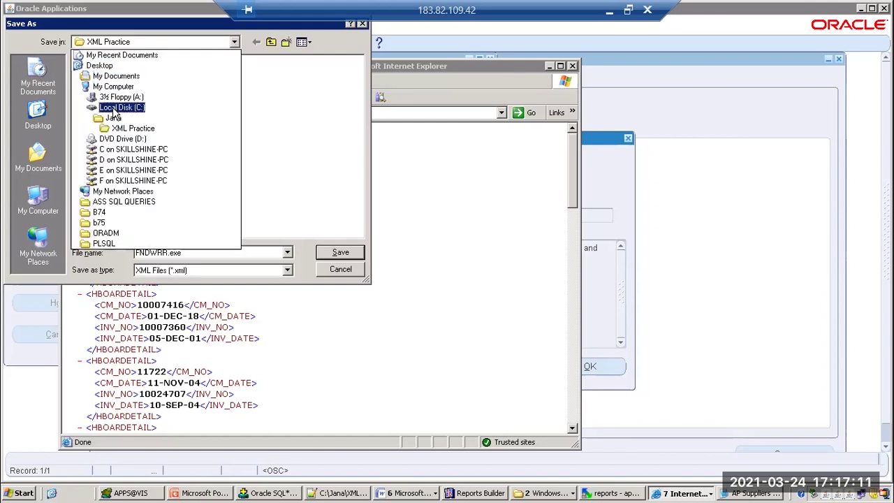
left_click(99, 222)
left_click(202, 253)
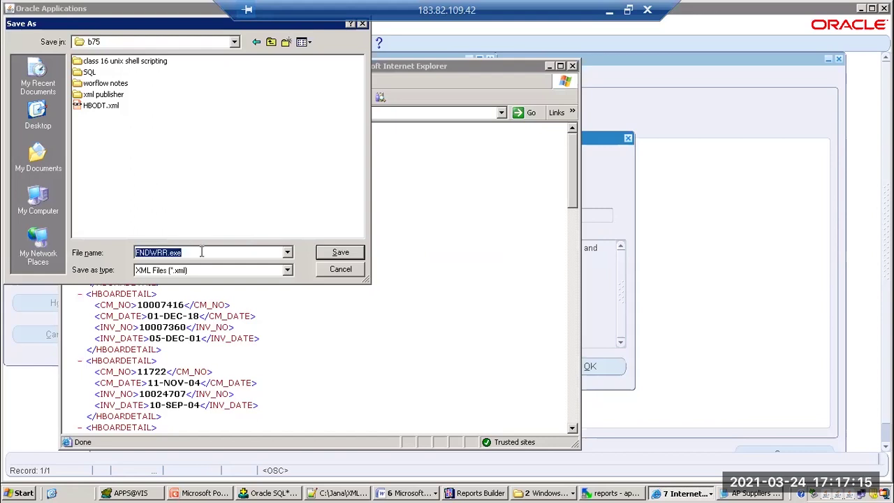
type("ITMARCM")
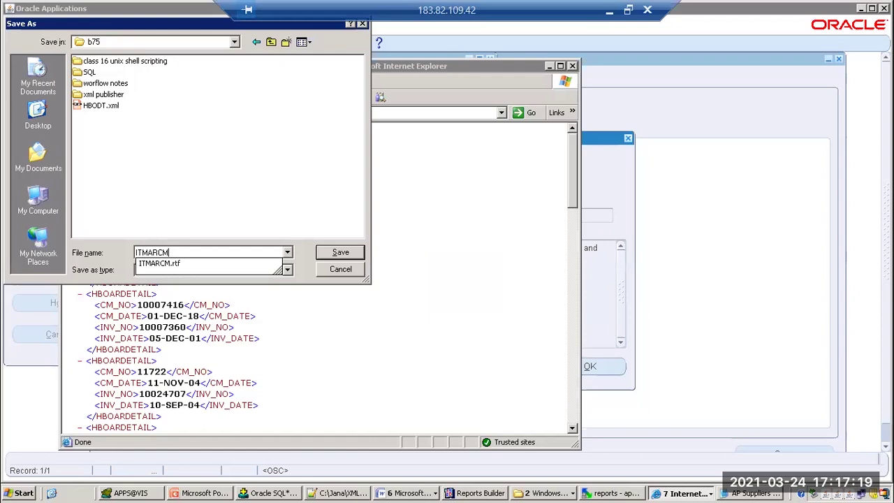
type(".xml")
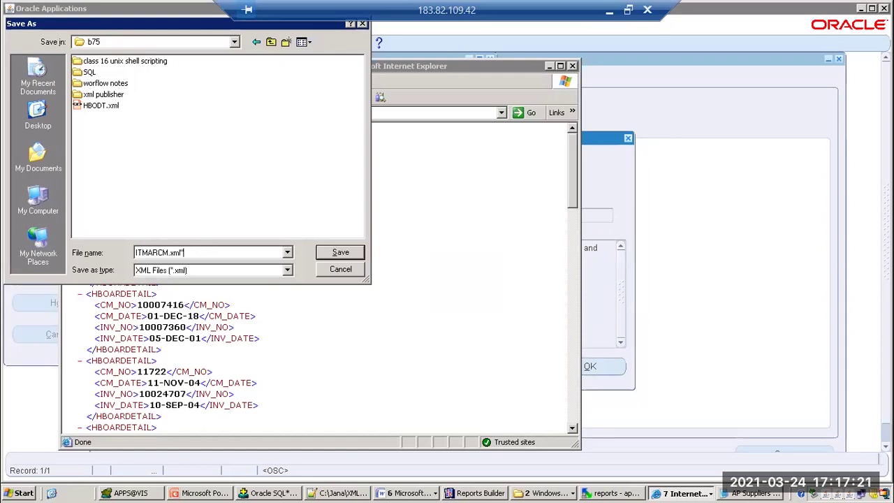
type("\"")
key("Return")
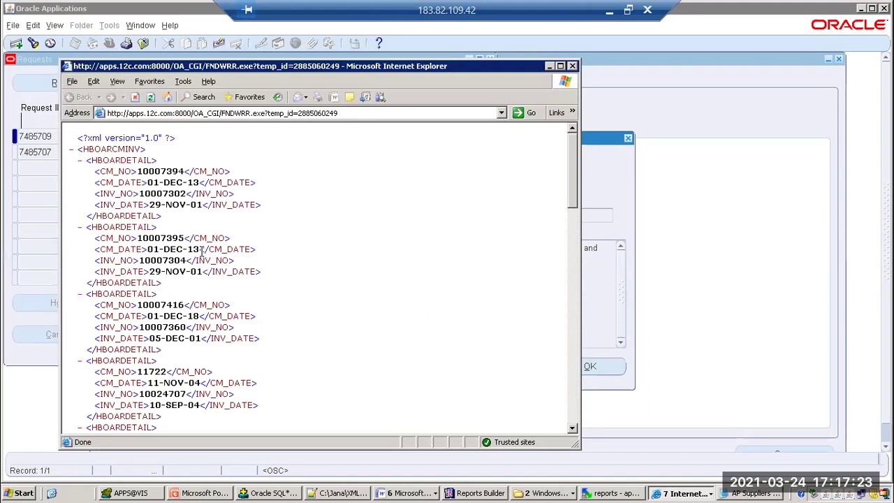
- Load ITMARCM.xml as sample data into the Copy of ITMARCM.rtf template
left_click(573, 65)
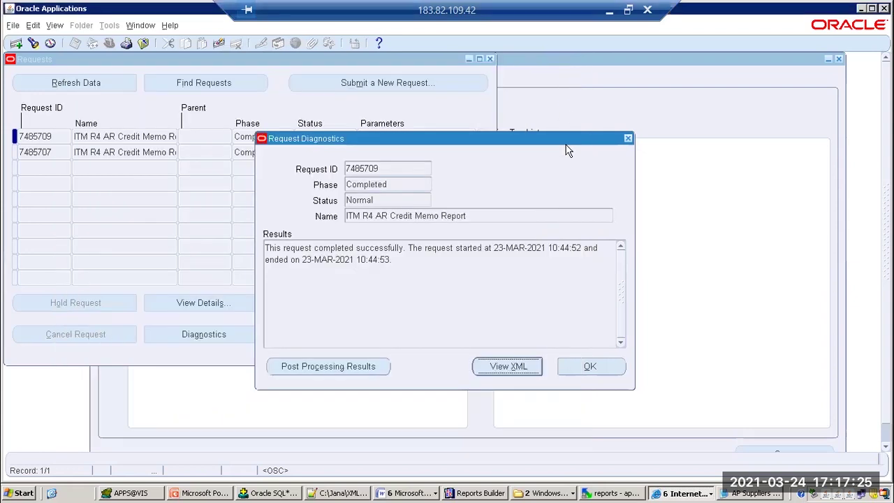
left_click(416, 493)
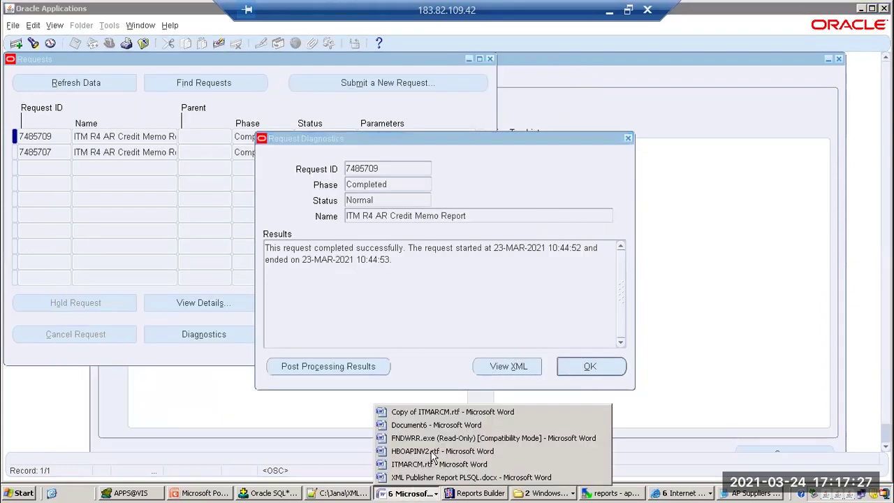
left_click(420, 413)
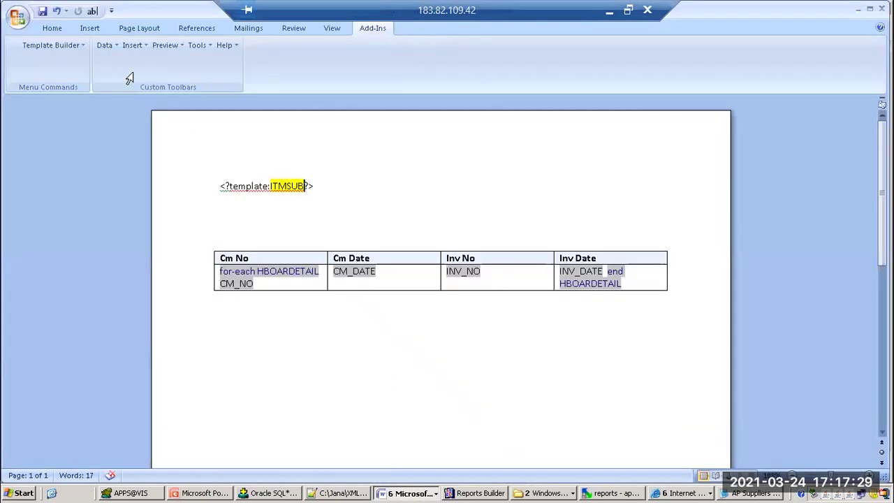
left_click(105, 44)
left_click(131, 60)
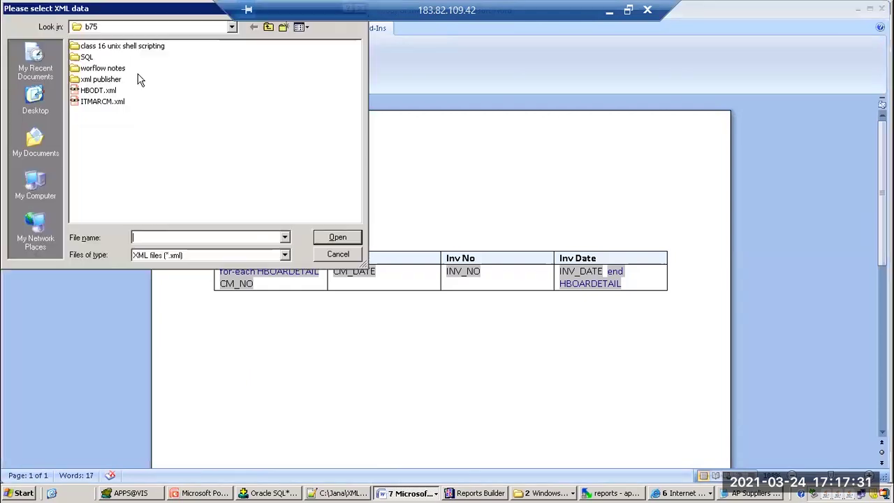
left_click(102, 101)
left_click(338, 237)
left_click(448, 272)
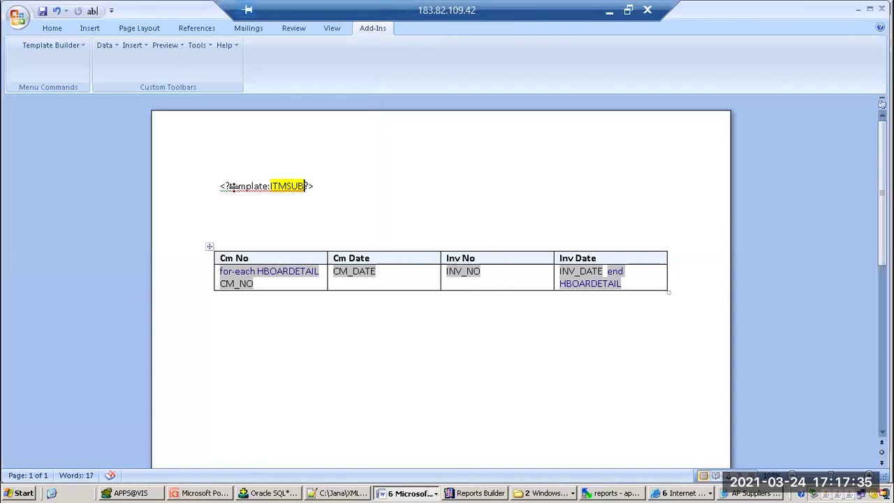
- Preview as PDF, delete the <?template:ITMSUB?> line, and preview the PDF again
left_click(168, 44)
left_click(183, 62)
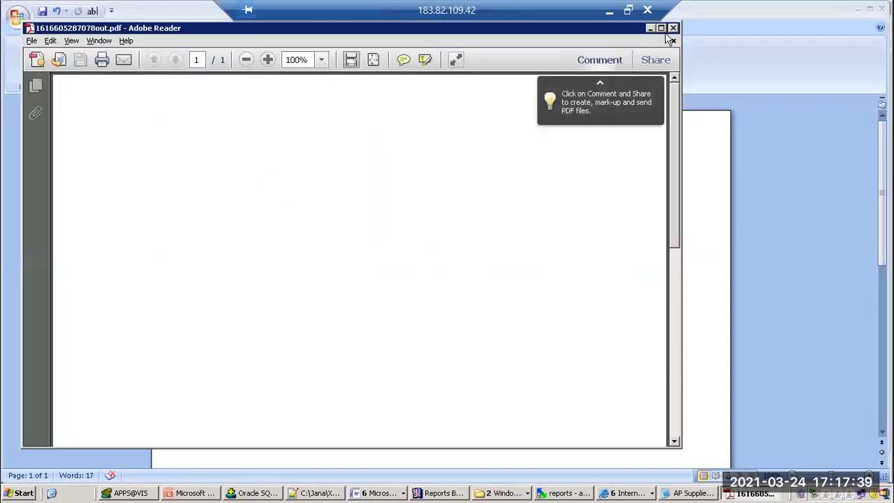
left_click(674, 28)
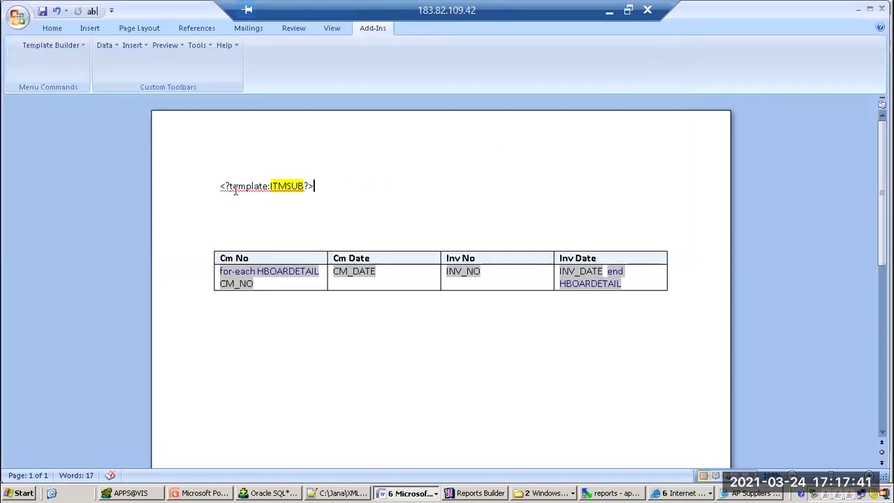
left_click(156, 194)
key("ctrl+c")
key("Delete")
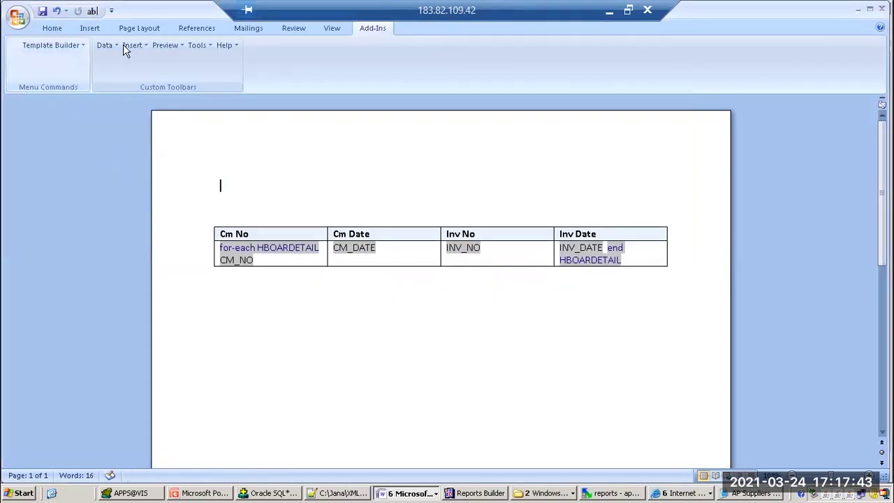
left_click(164, 44)
left_click(179, 61)
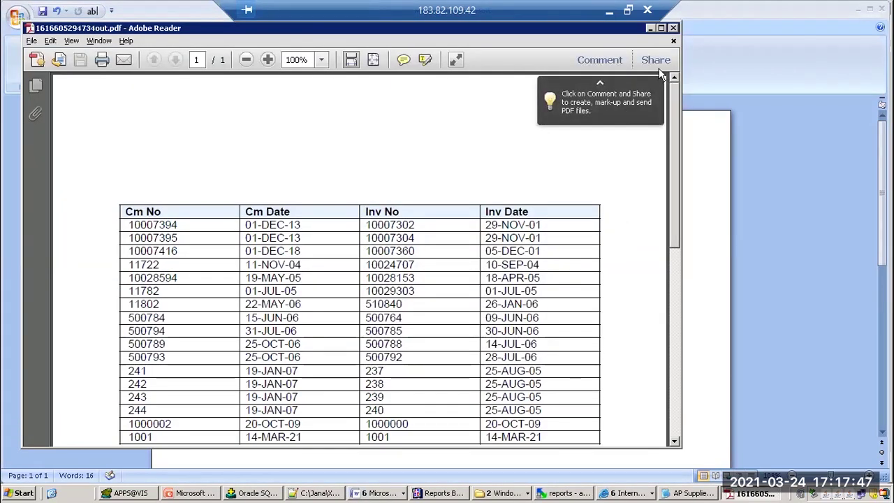
- Paste <?template:ITMSUB?> back, add a '**** This is Sub Template ****' line above the table, and save
left_click(674, 28)
key("ctrl+v")
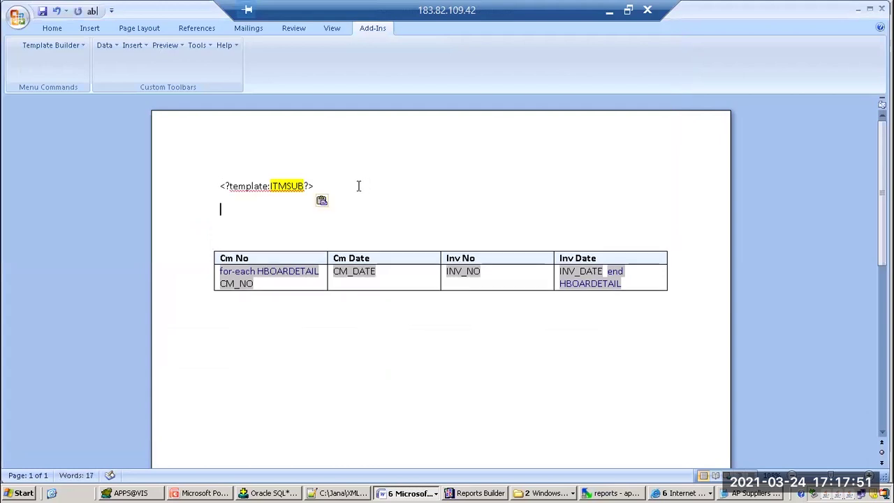
left_click(253, 232)
type("****")
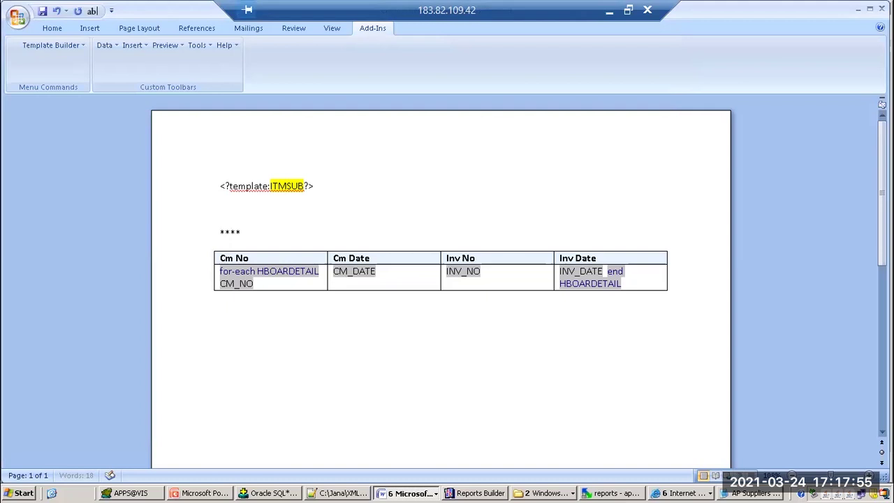
type(" This is Sub Templa")
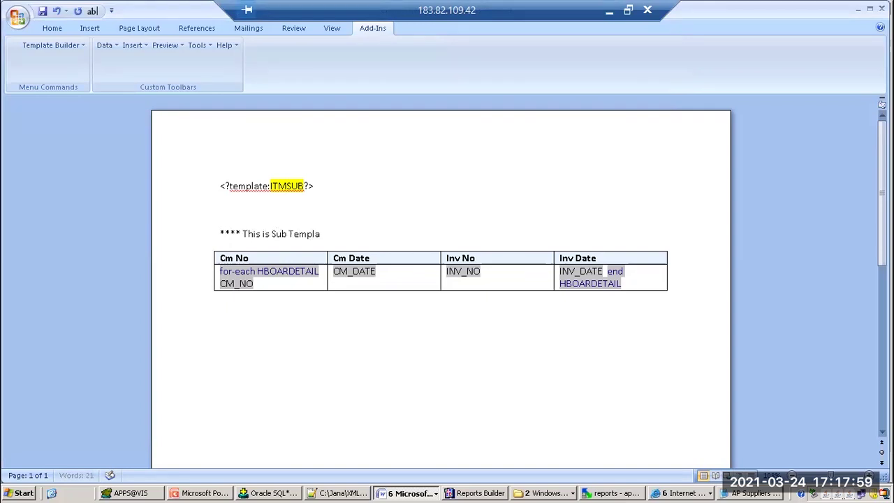
type("te********************************")
left_click_drag(279, 314, 221, 261)
left_click(220, 297)
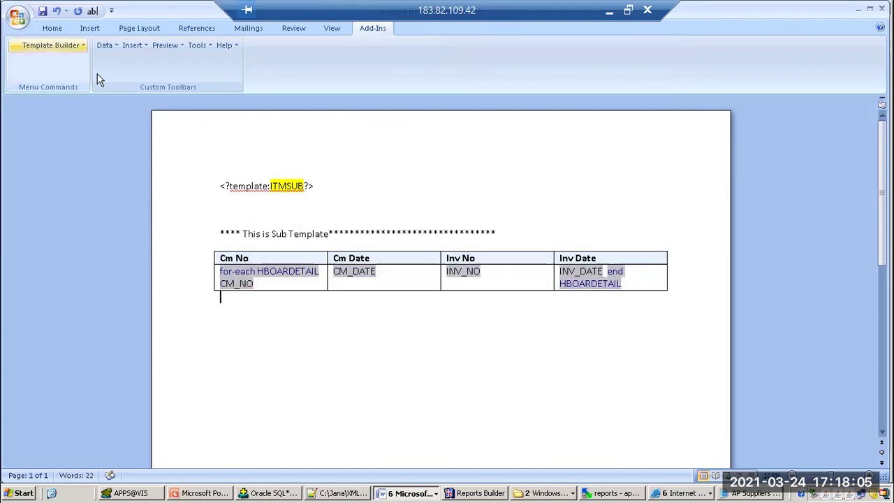
left_click(41, 11)
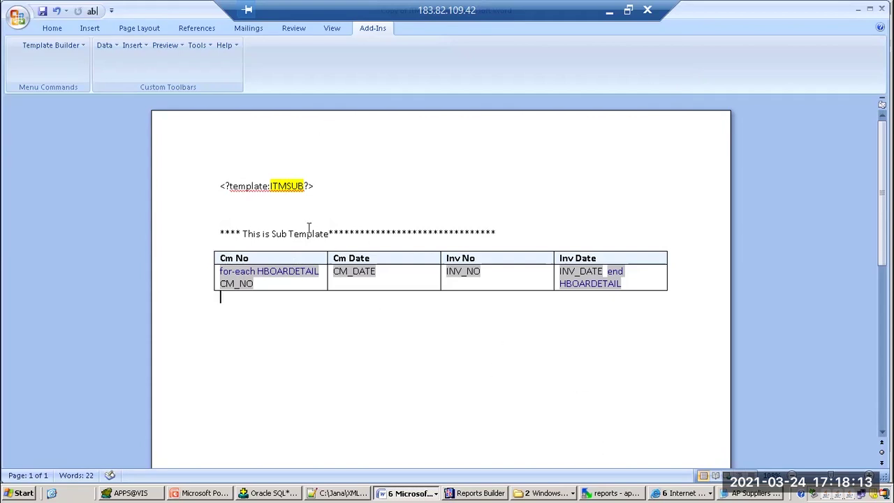
- Copy the Data Definition value HBO_GENERATE_SOURCE_PKG from the Search Templates page
left_click(672, 491)
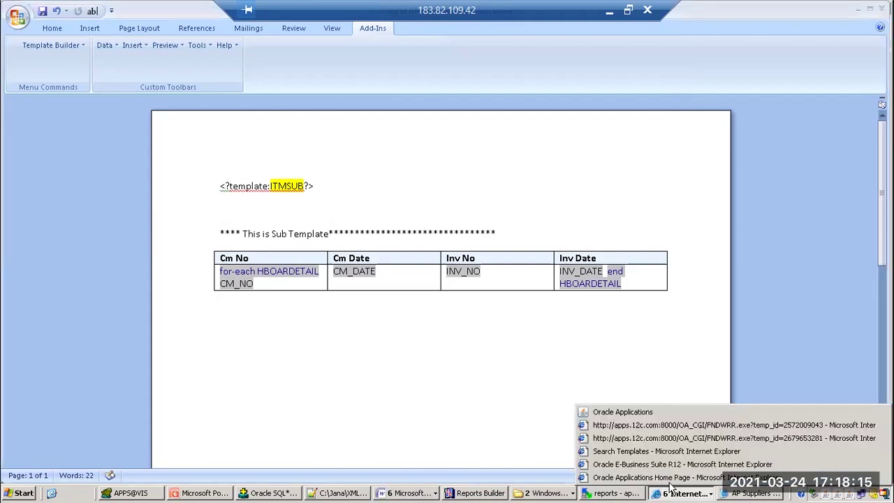
left_click(614, 453)
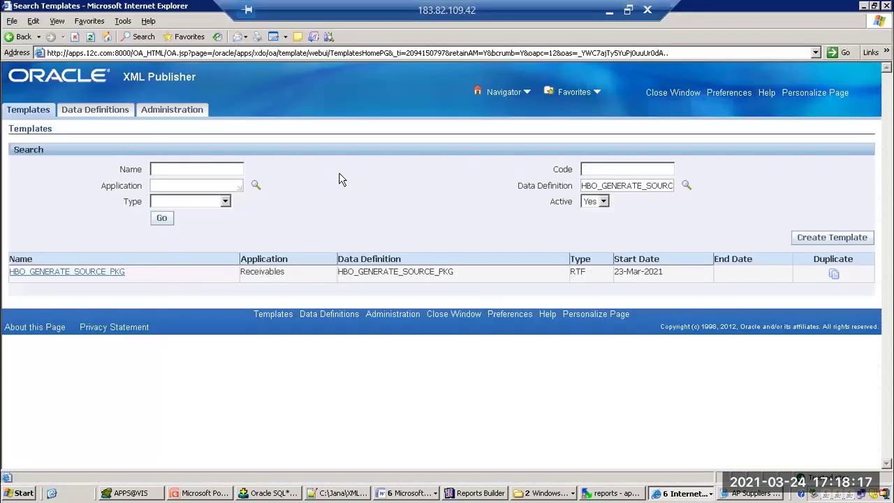
left_click_drag(603, 186, 631, 190)
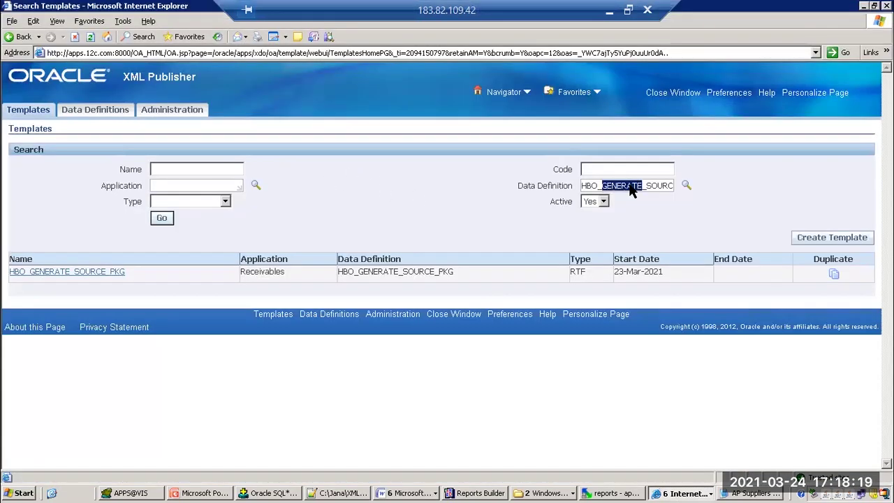
double_click(631, 191)
right_click(629, 191)
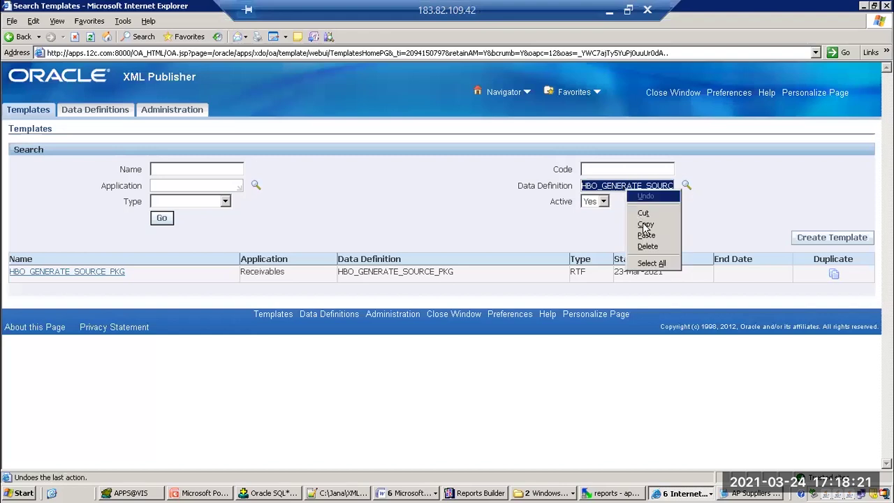
left_click(646, 225)
- Create a template with data definition HBO_GENERATE_SOURCE_PKG and code and name HBO_GENERATE_SOURCE_PKGSUB
left_click(818, 238)
left_click(599, 219)
key("ctrl+v")
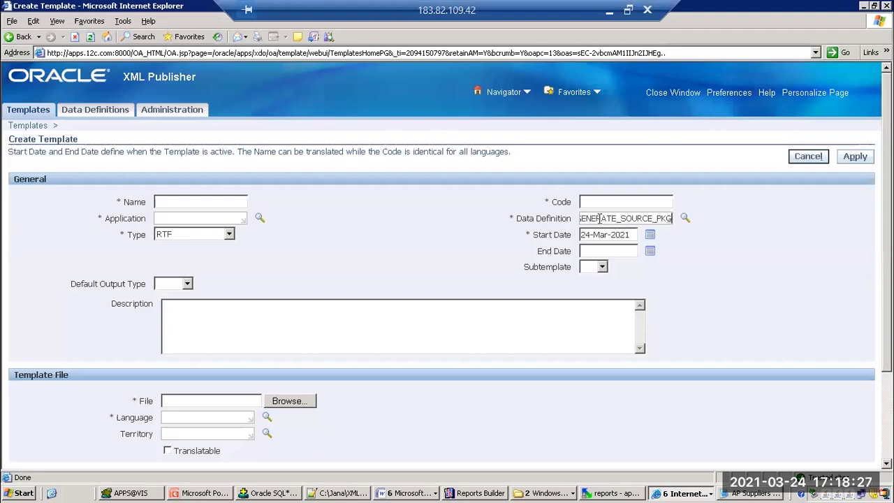
left_click(602, 202)
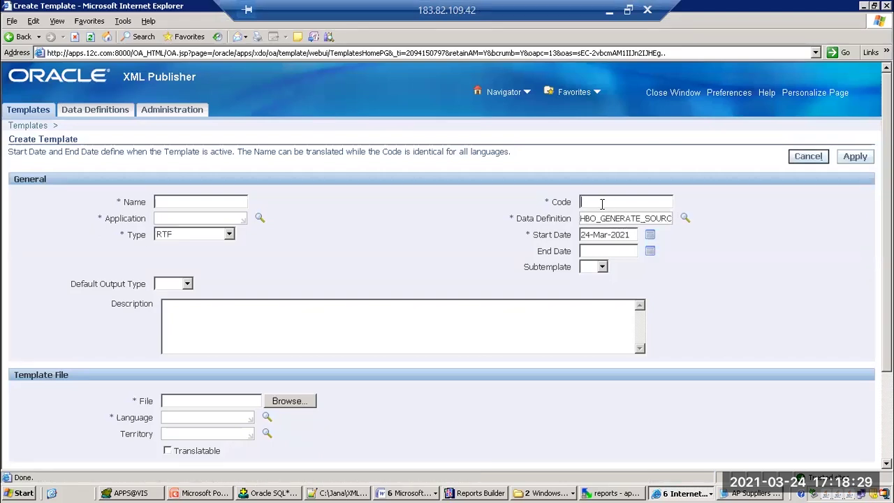
key("ctrl+v")
type("SUB")
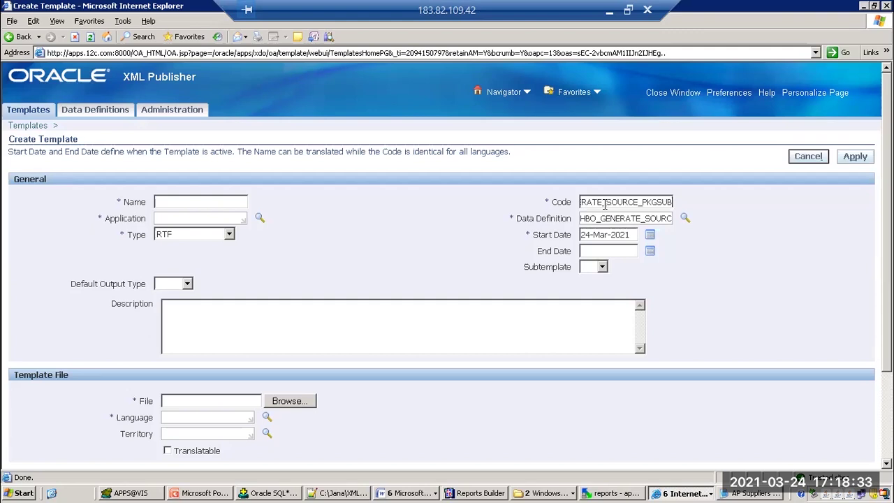
key("ctrl+a")
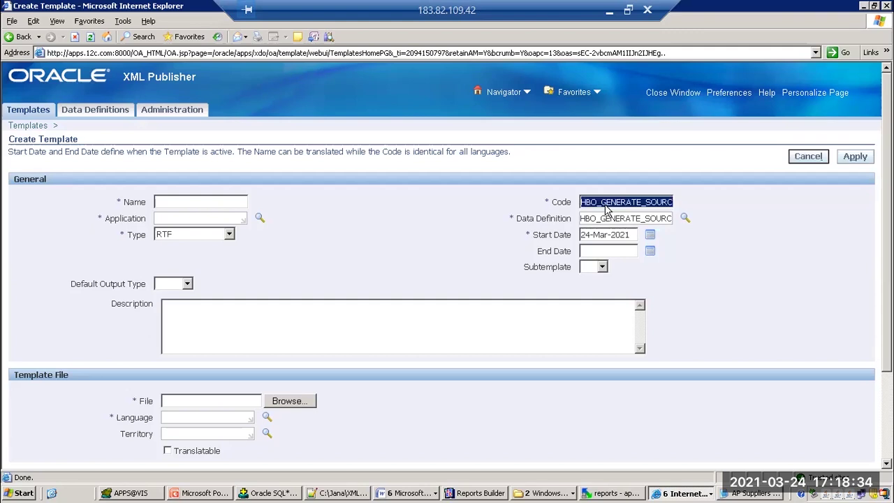
left_click(180, 201)
key("ctrl+v")
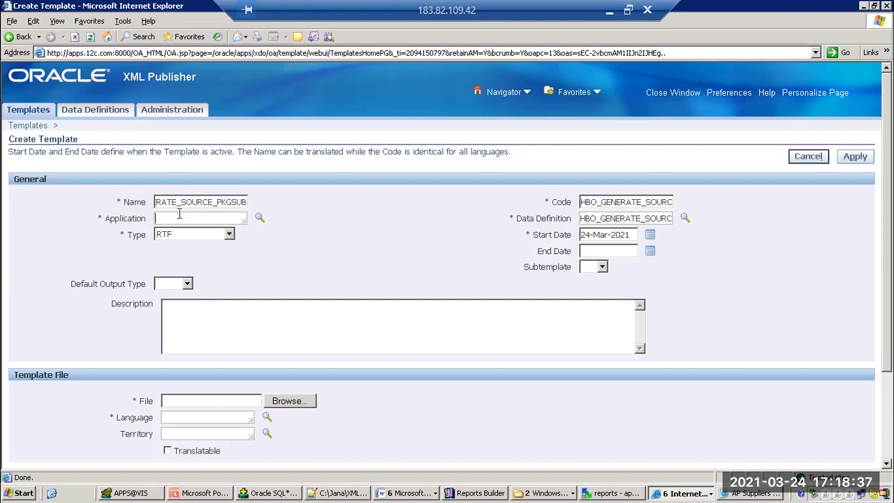
- Set the new template's application to Receivables
left_click(179, 215)
type("Receiv")
key("Tab")
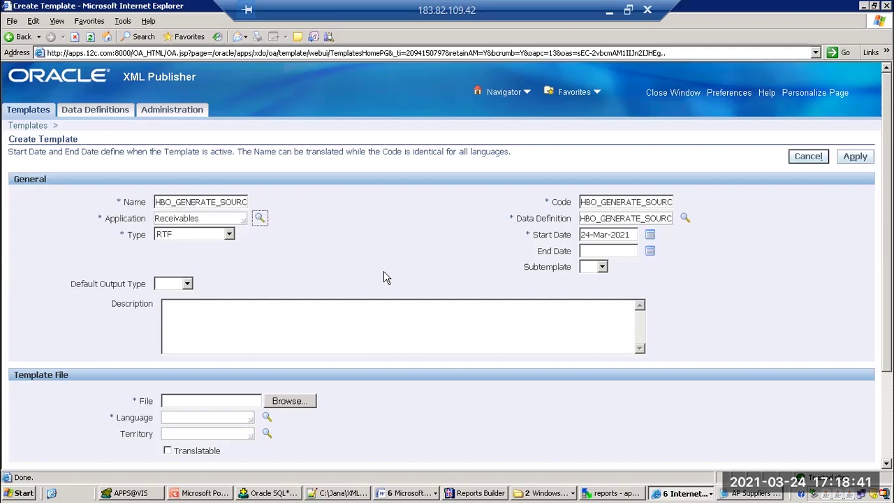
scroll(384, 277, "down", 2)
left_click(603, 206)
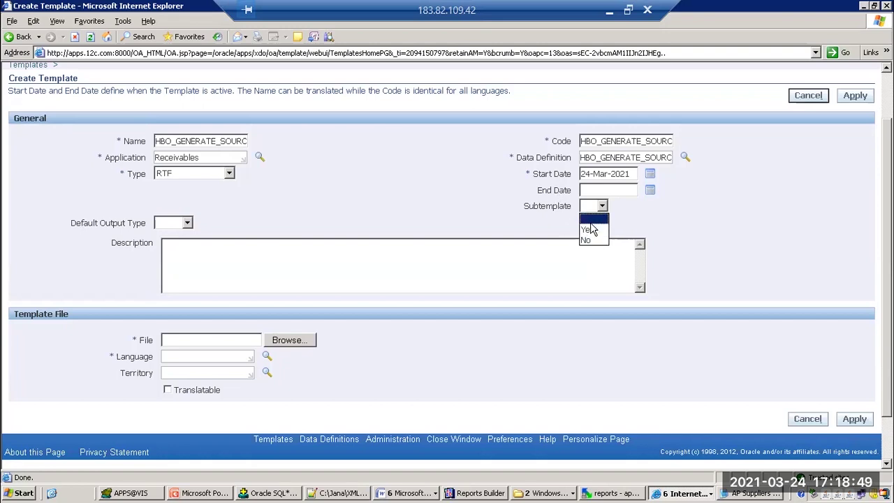
- Mark the template as a subtemplate and attach ITMARCM.rtf from the b75 folder
left_click(588, 230)
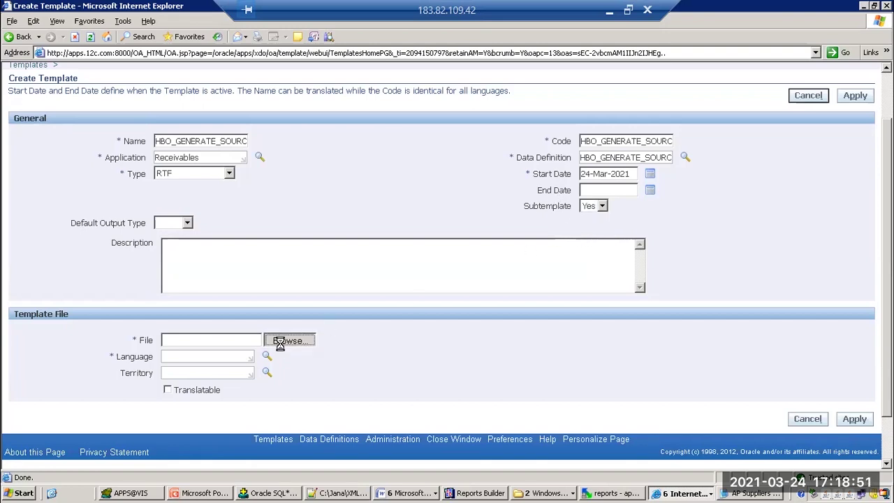
left_click(288, 341)
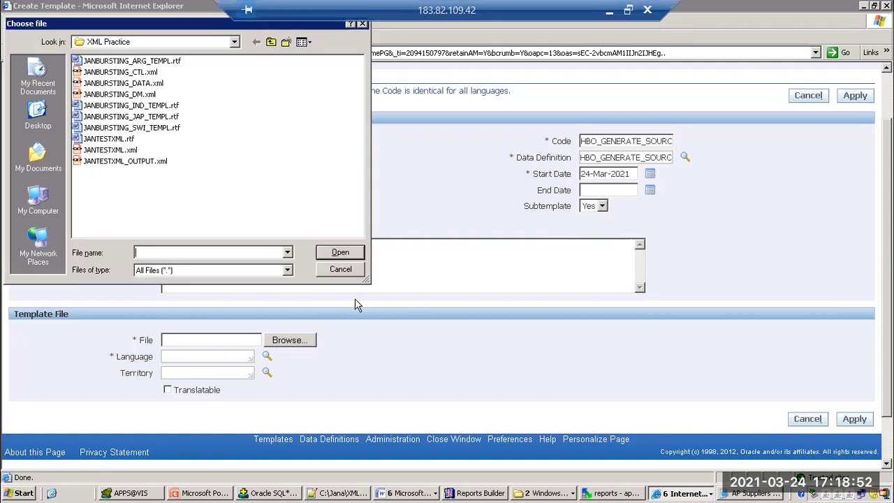
left_click(234, 42)
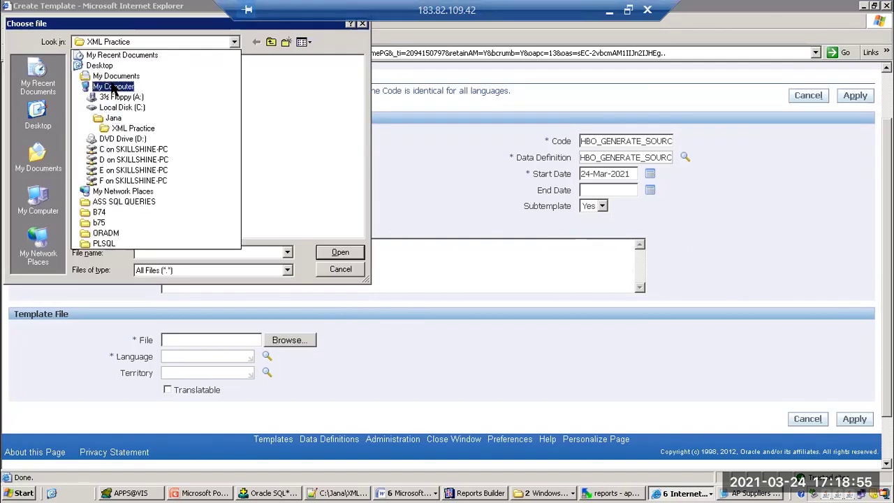
left_click(90, 223)
double_click(99, 95)
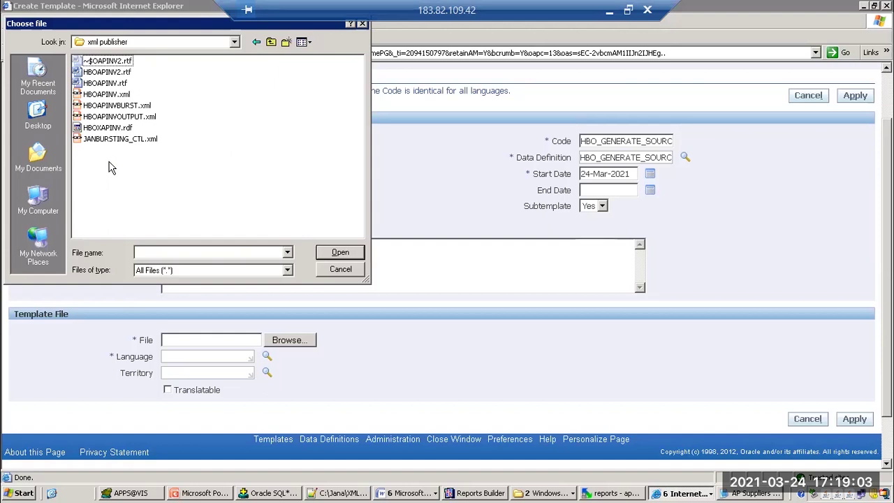
left_click(234, 42)
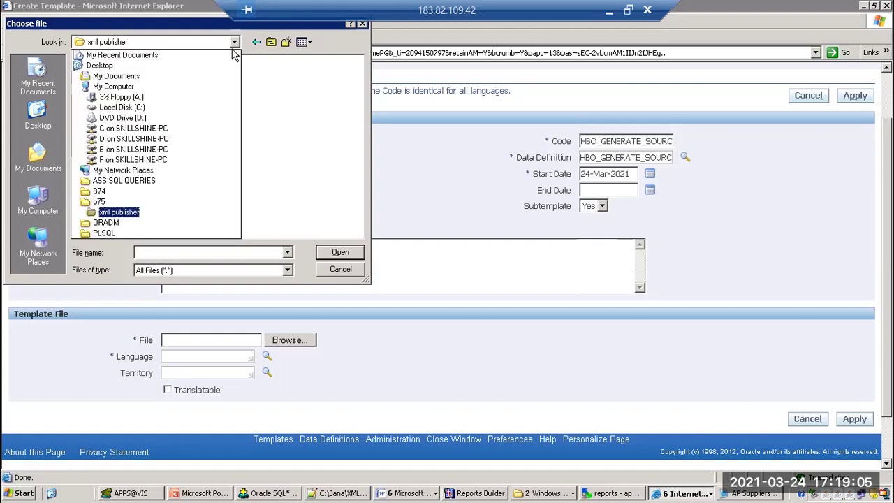
left_click(99, 202)
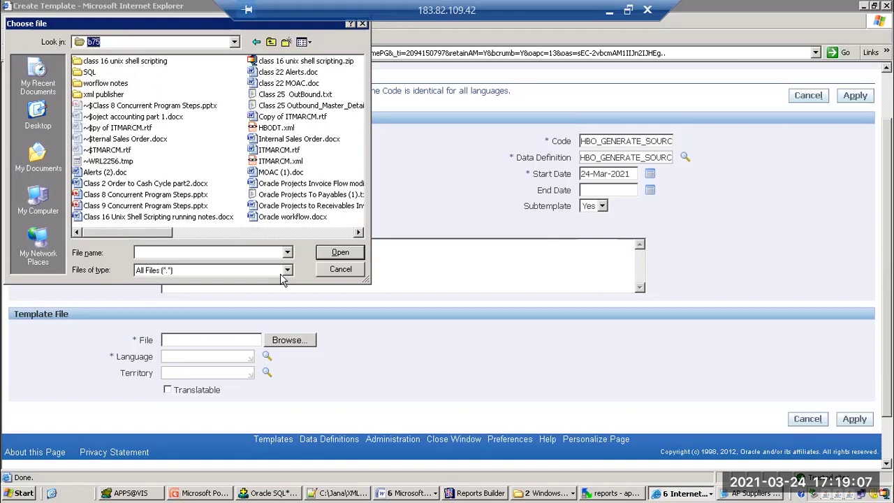
left_click(205, 254)
type("it")
key("Down")
key("Return")
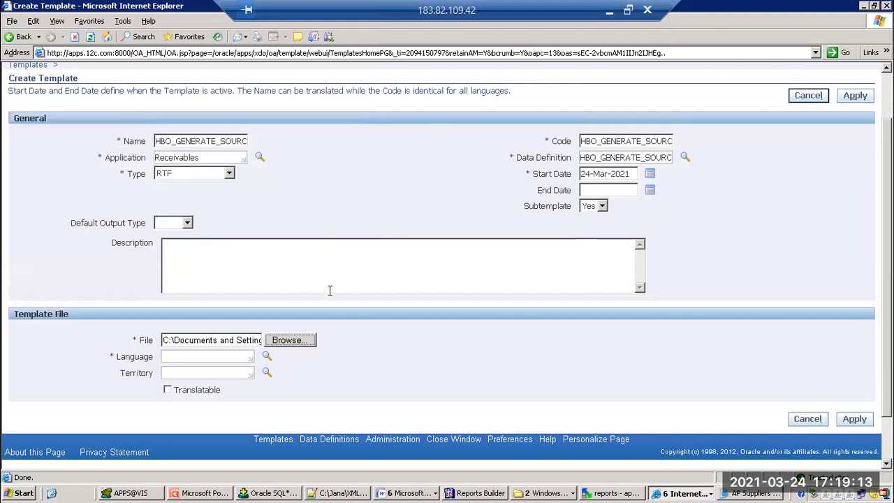
- Set language English and territory United States, then apply the subtemplate definition
scroll(316, 351, "down", 2)
left_click(229, 301)
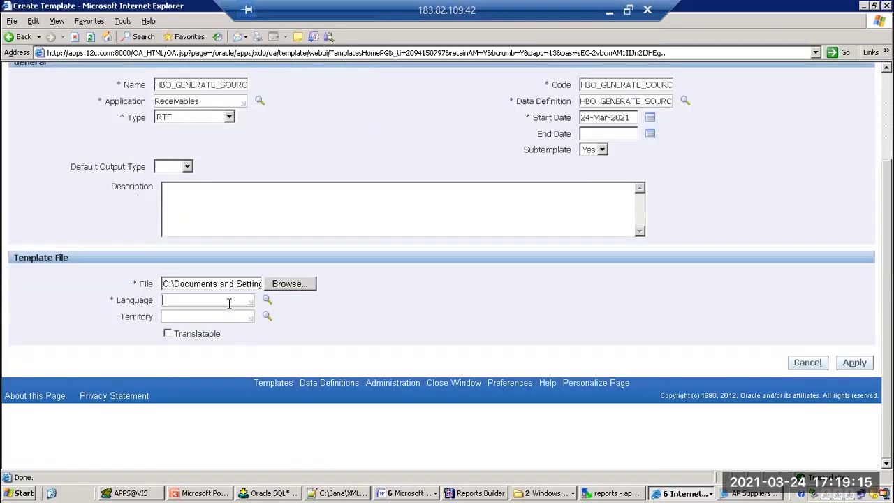
type("English")
key("Tab")
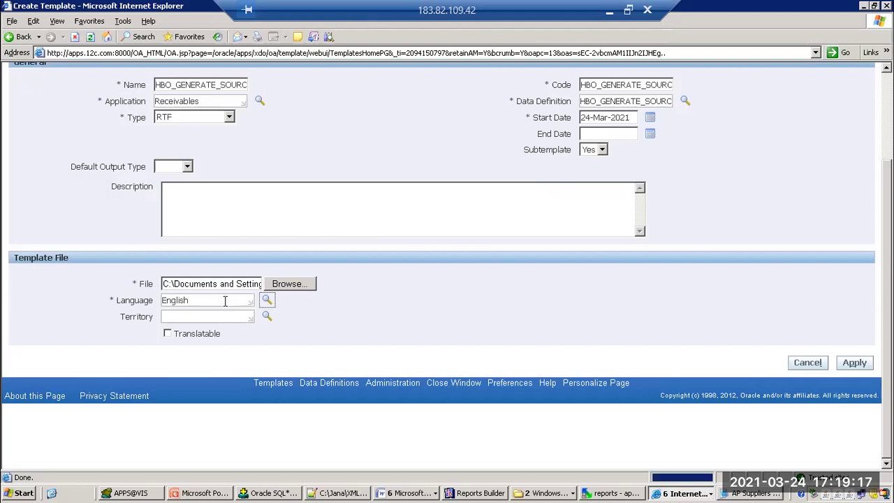
left_click(194, 315)
type("United States")
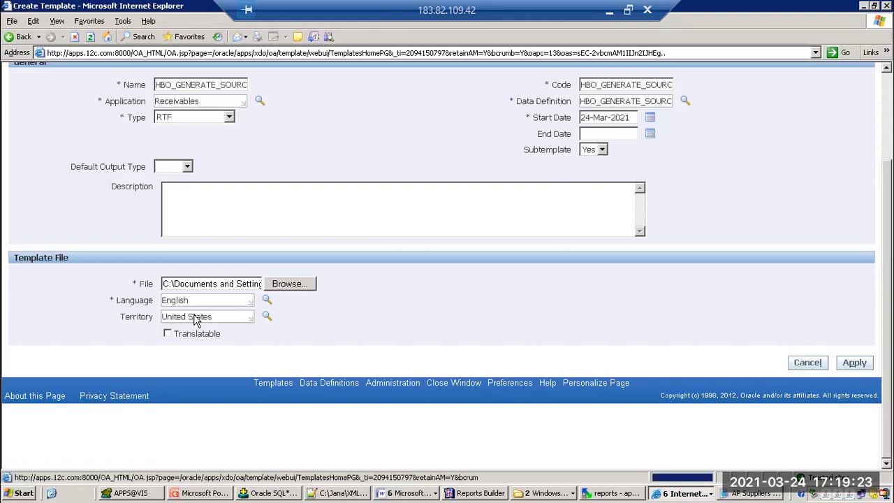
left_click(267, 317)
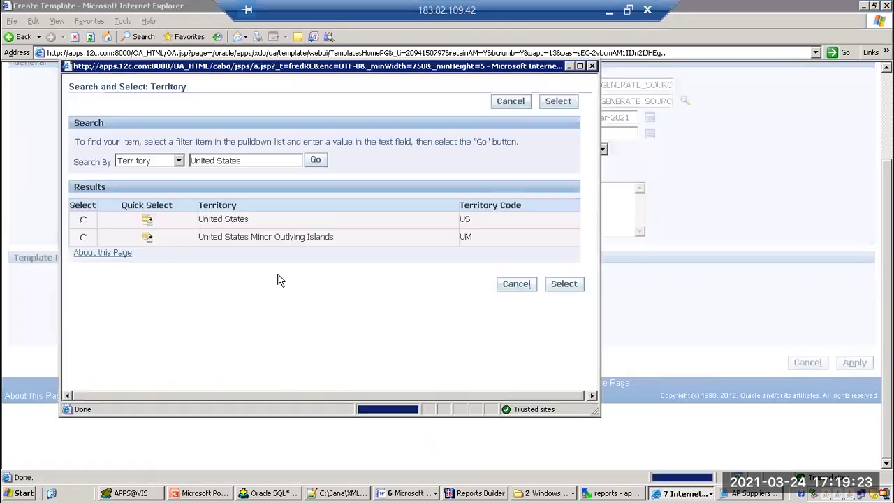
left_click(148, 221)
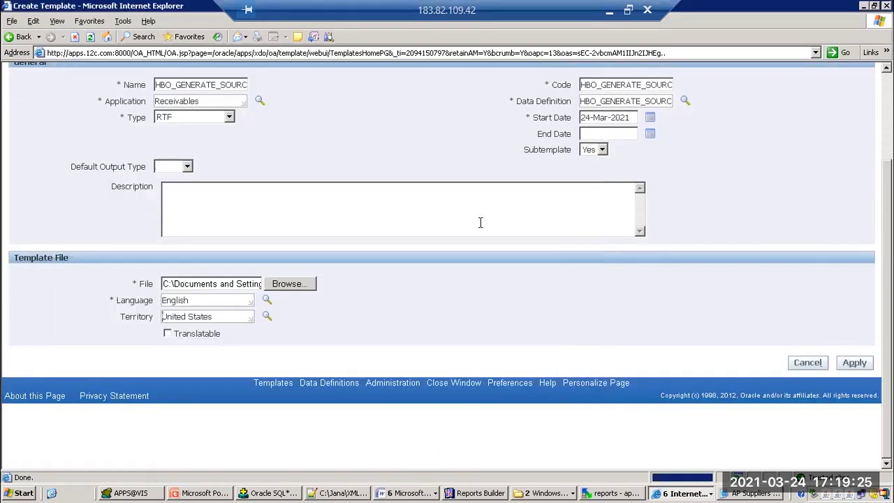
left_click(854, 362)
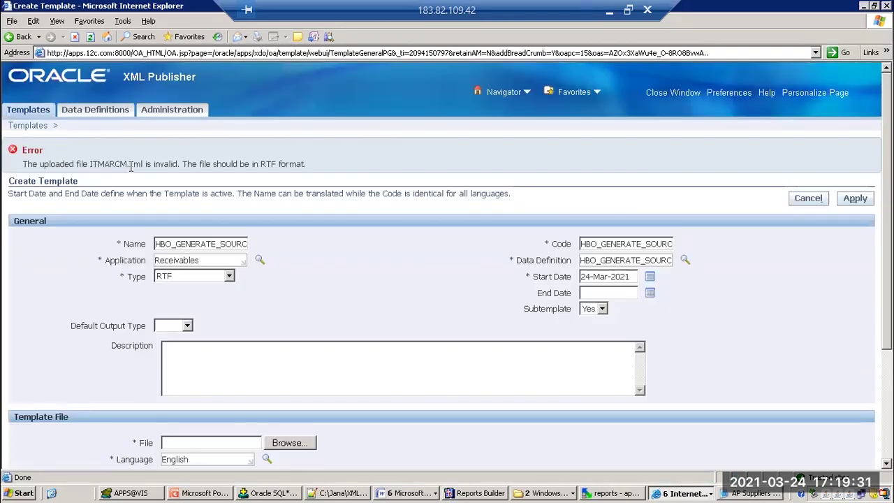
- Attach Copy of ITMARCM.rtf instead of ITMARCM.rtf and apply to create HBO_GENERATE_SOURCE_PKGSUB
scroll(355, 340, "down", 3)
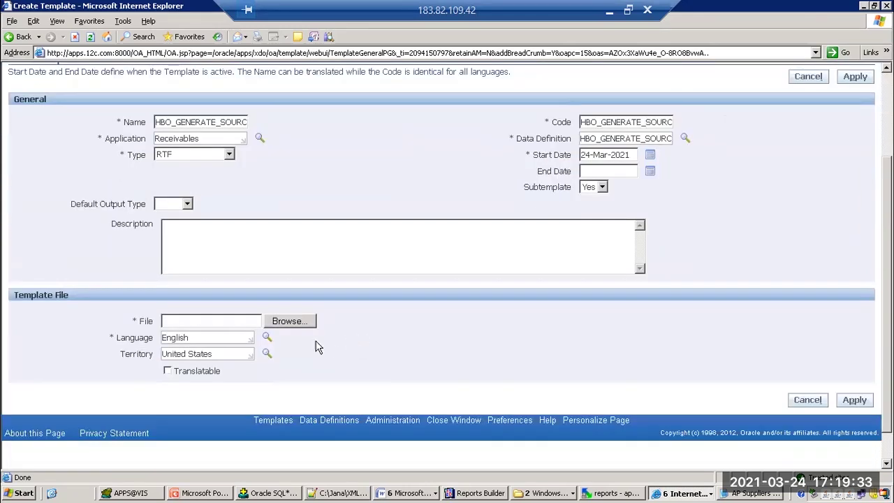
left_click(290, 321)
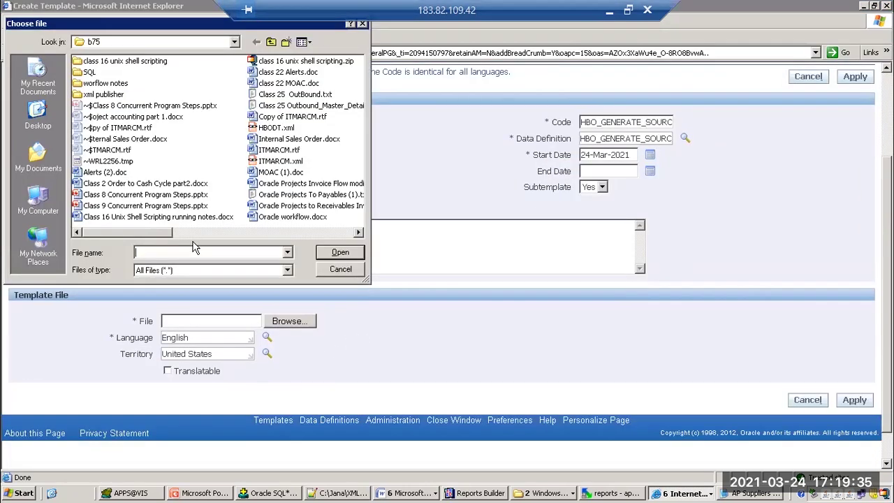
type("it")
key("Down")
key("Return")
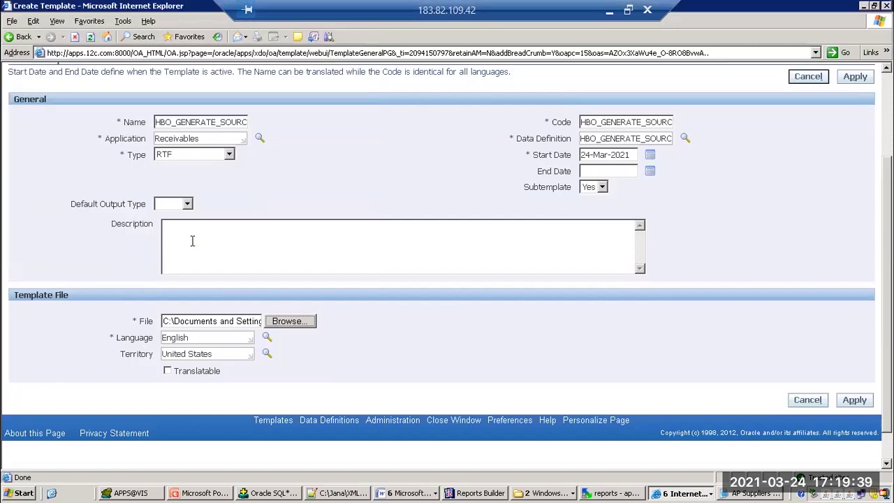
left_click(286, 322)
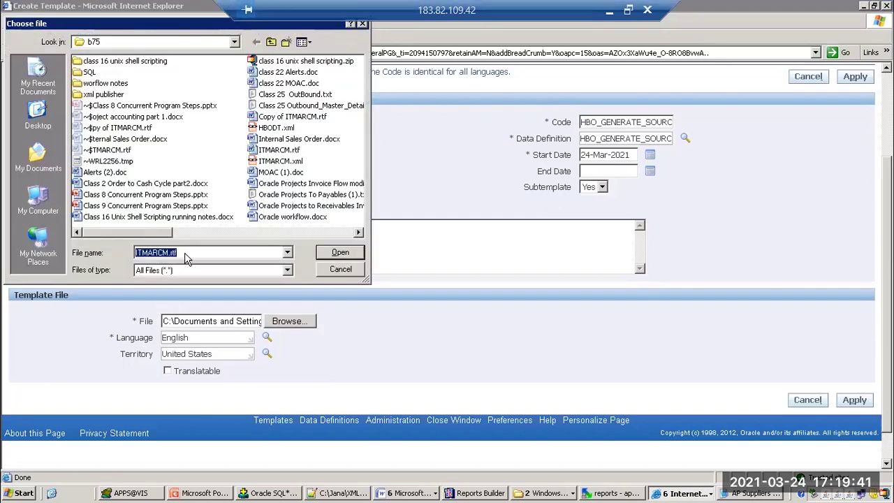
type("copy")
key("Down")
key("Return")
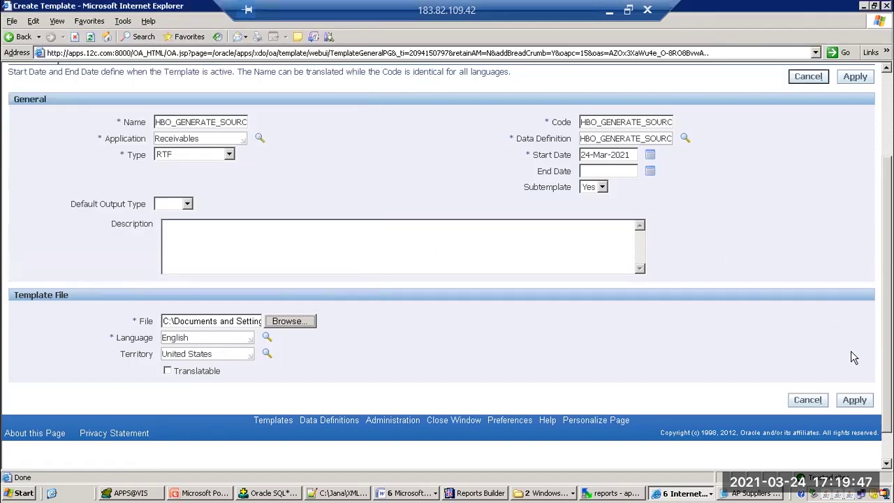
left_click(854, 399)
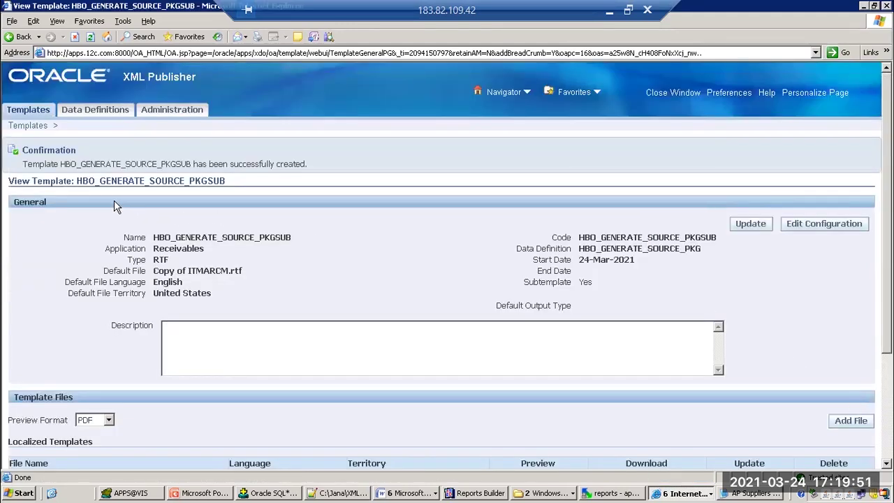
- In the subtemplate notes, select the <?import:xdo://SQLAP.LEO_INVDETSUB.en.us?> line
left_click(393, 493)
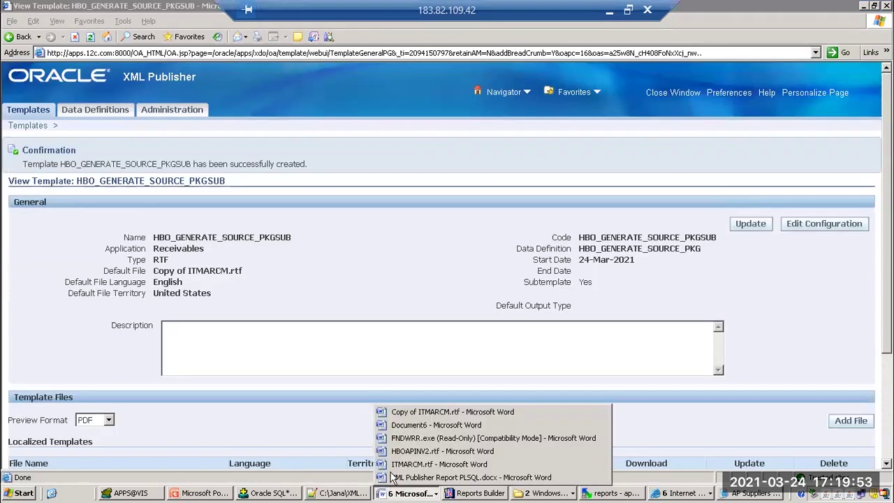
left_click(403, 417)
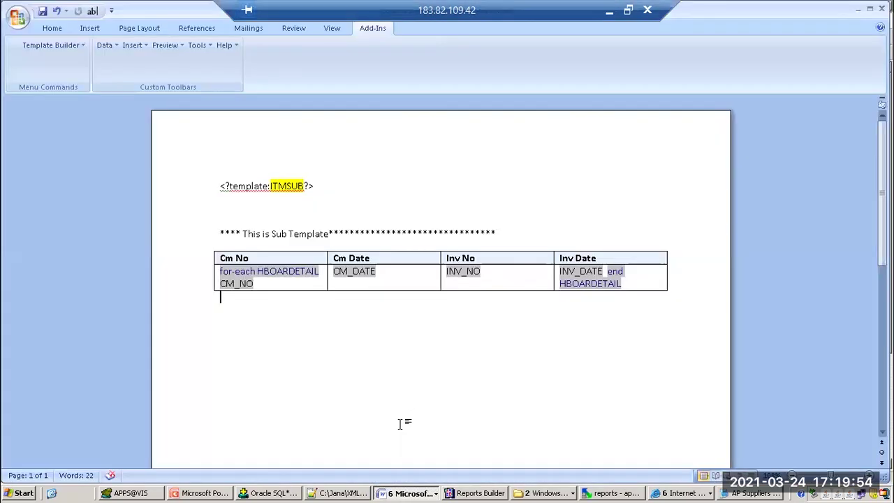
left_click(389, 493)
left_click(412, 425)
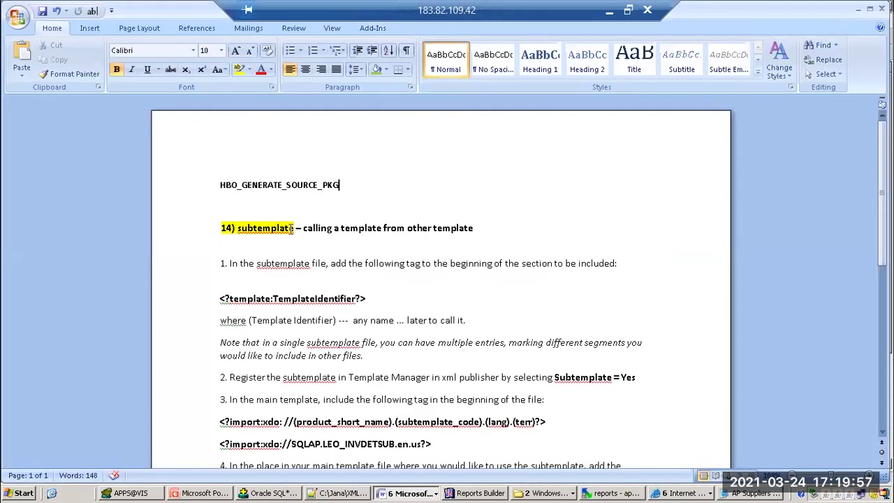
scroll(292, 229, "down", 4)
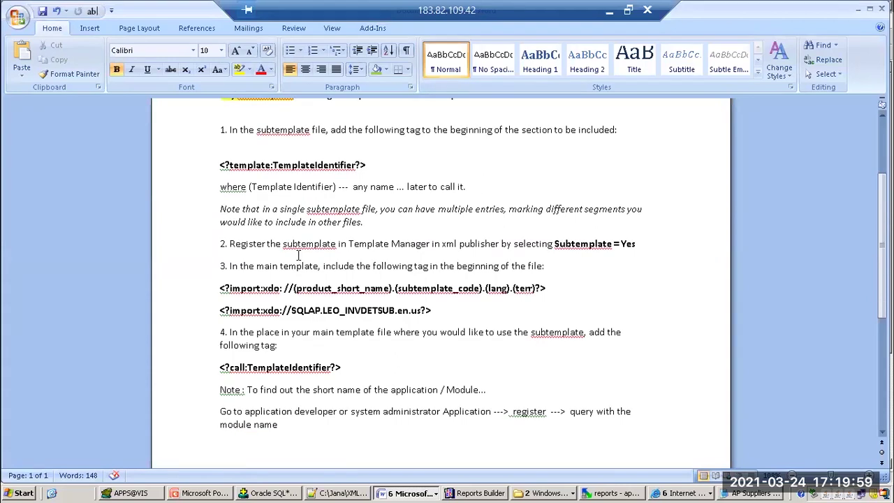
scroll(298, 256, "down", 4)
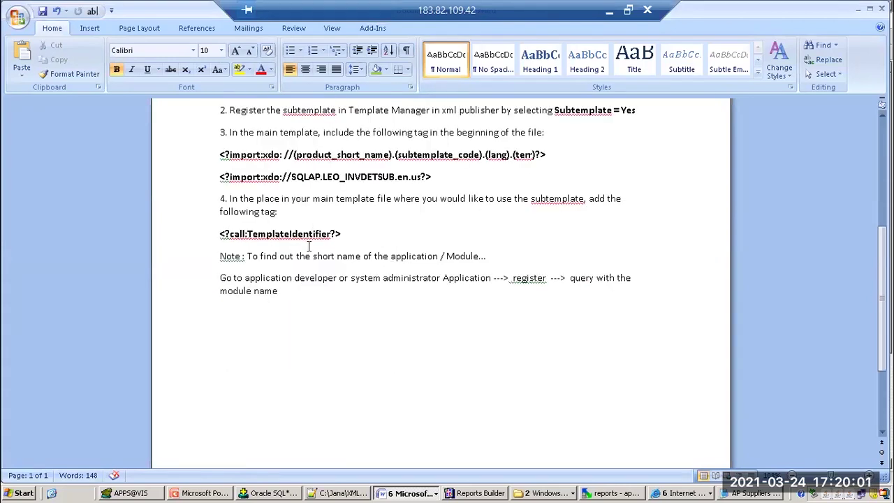
left_click(553, 155)
left_click_drag(460, 179, 199, 177)
key("ctrl+c")
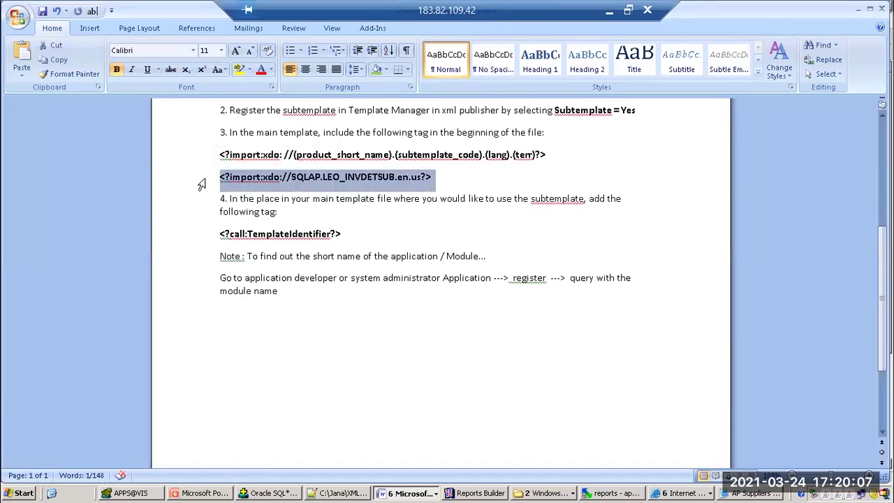
left_click(412, 494)
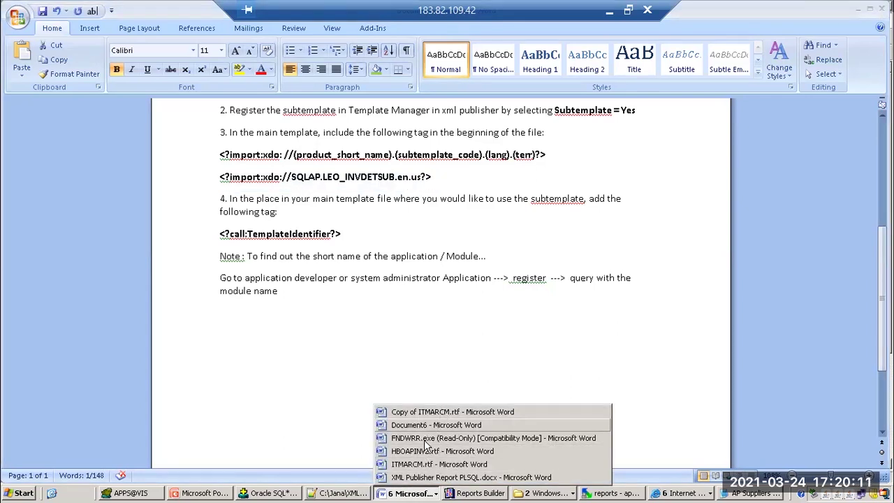
- Paste the import tag on a blank line above the Cm No table and highlight SQLAP
left_click(413, 465)
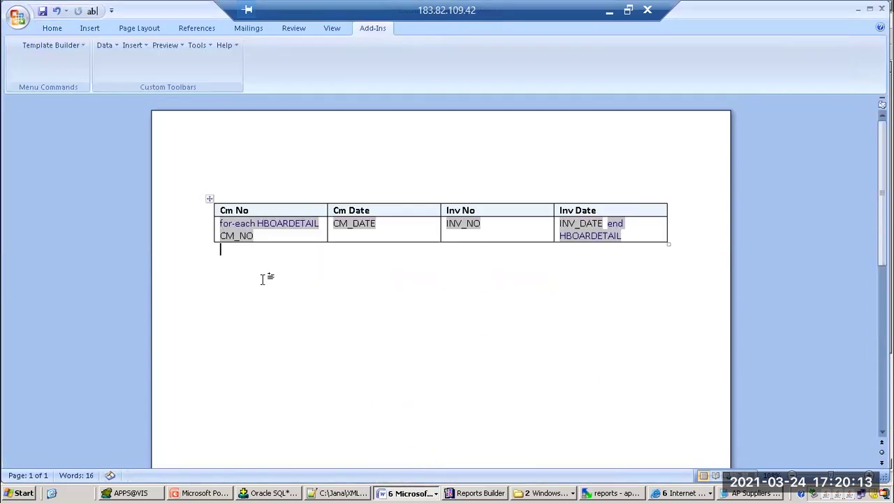
key("Up")
key("Return")
key("Return")
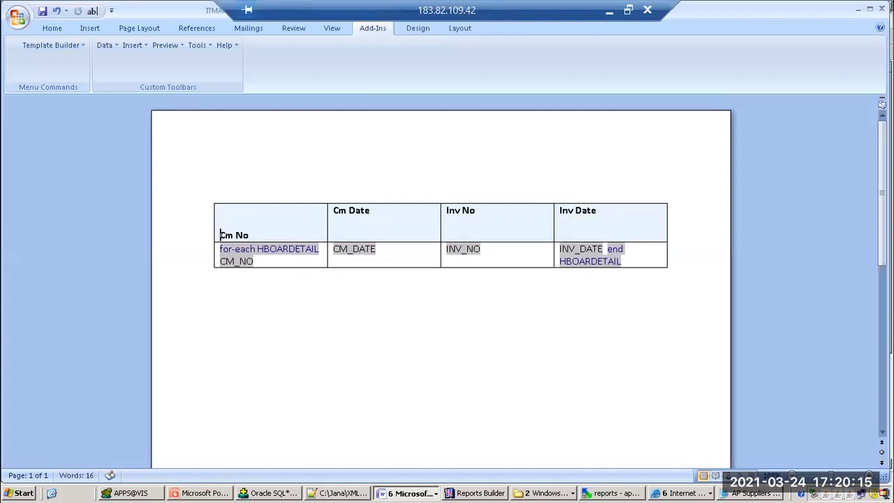
key("ctrl+z")
key("Up")
key("Return")
key("Return")
key("Up")
key("ctrl+v")
left_click(231, 210)
left_click_drag(263, 211, 320, 210)
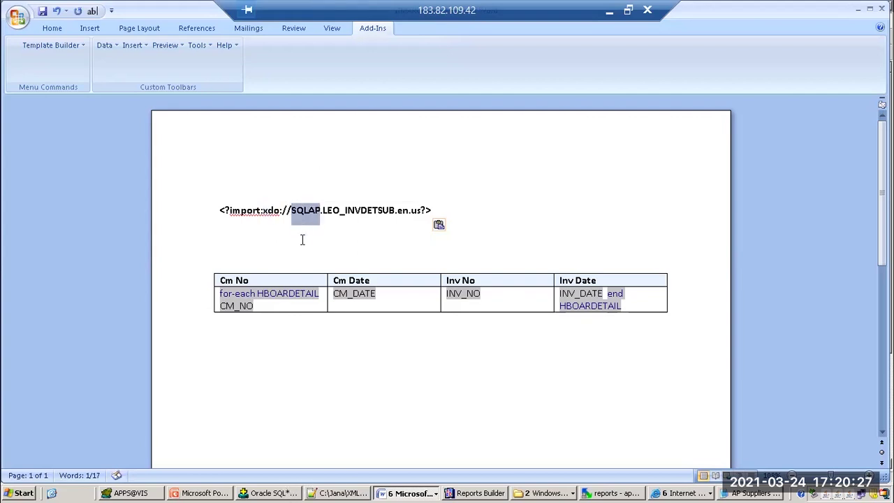
left_click(684, 493)
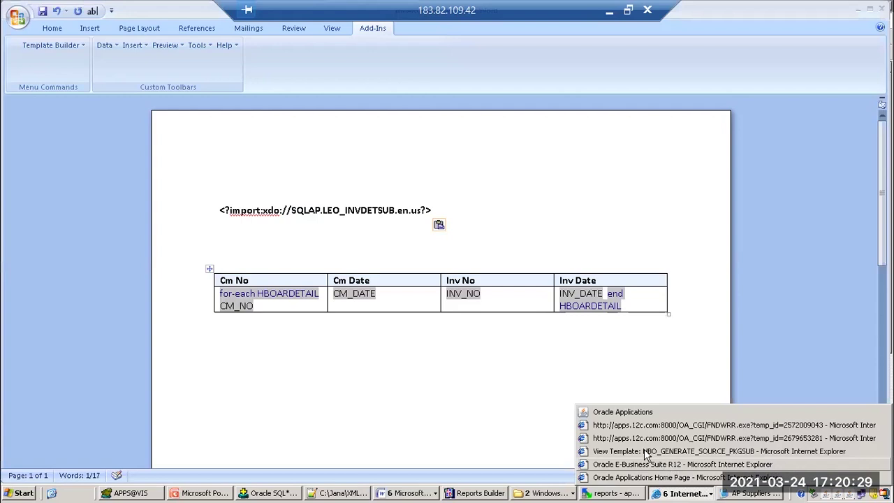
- Close the Requests window and switch to the System Administrator responsibility
left_click(619, 413)
left_click(589, 367)
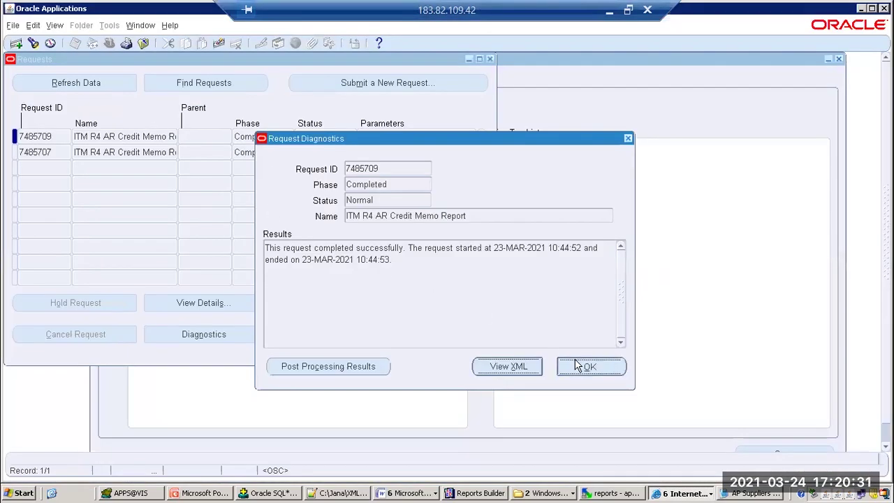
left_click(146, 44)
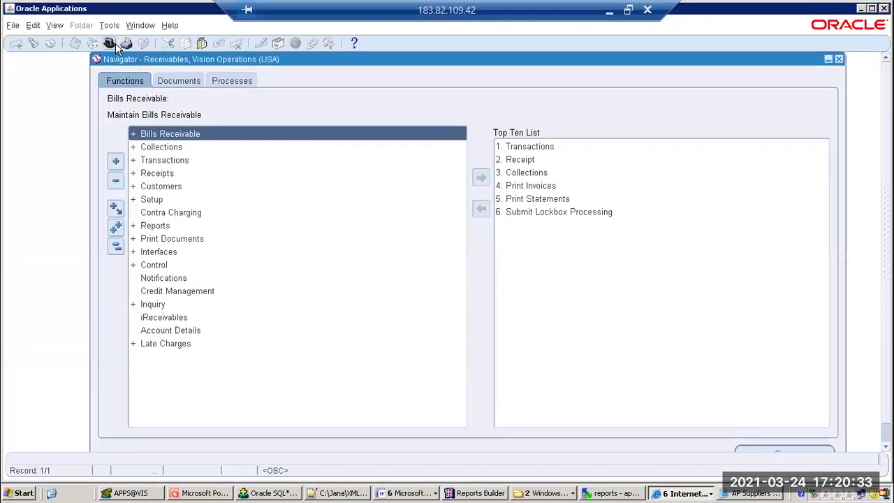
left_click(109, 43)
type("system Administrat%")
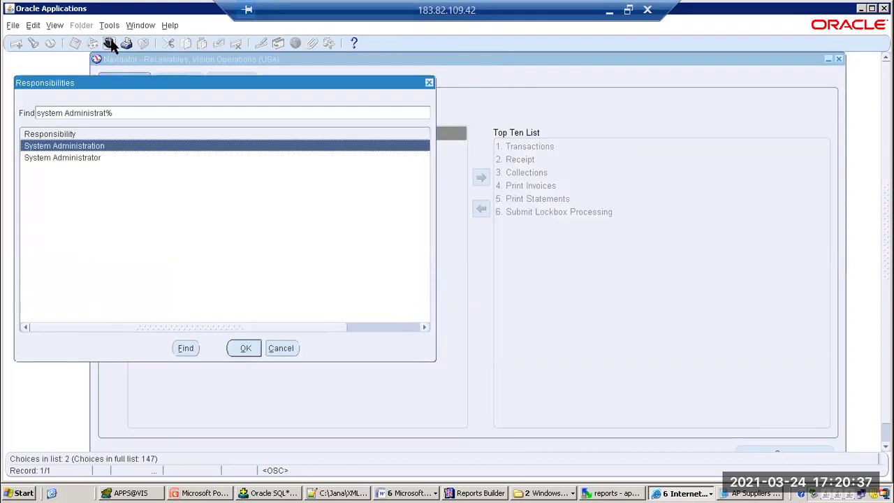
key("Down")
key("Return")
- Navigate to the Application > Register form
key("Down")
key("Down")
key("Down")
key("Return")
key("Down")
key("Down")
key("Down")
key("Down")
key("Down")
key("Down")
key("Down")
key("Down")
key("Down")
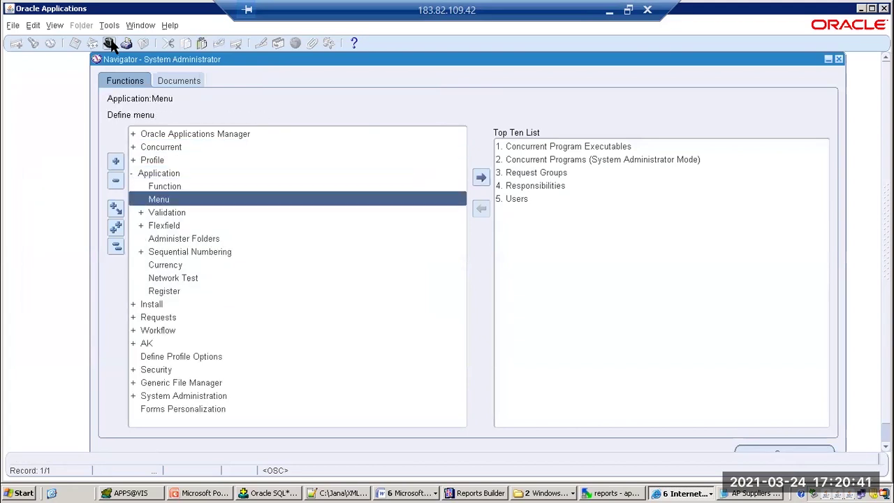
key("Down")
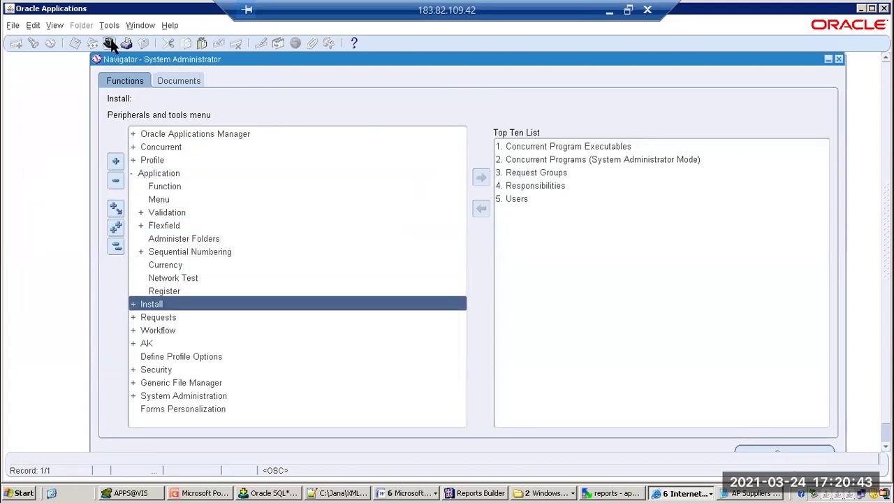
key("Return")
key("Down")
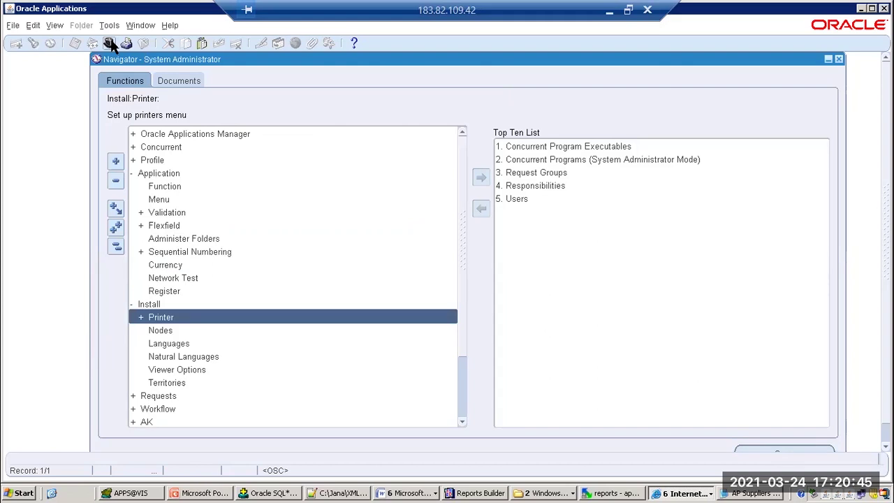
key("Up")
key("Up")
key("Return")
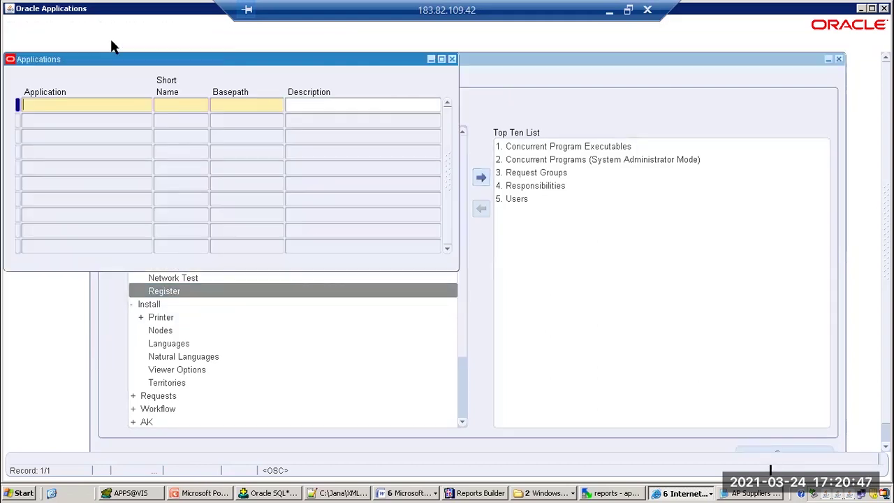
- Query Receivables in the Applications form to see its short name AR
key("F11")
type("Receivables")
key("ctrl+F11")
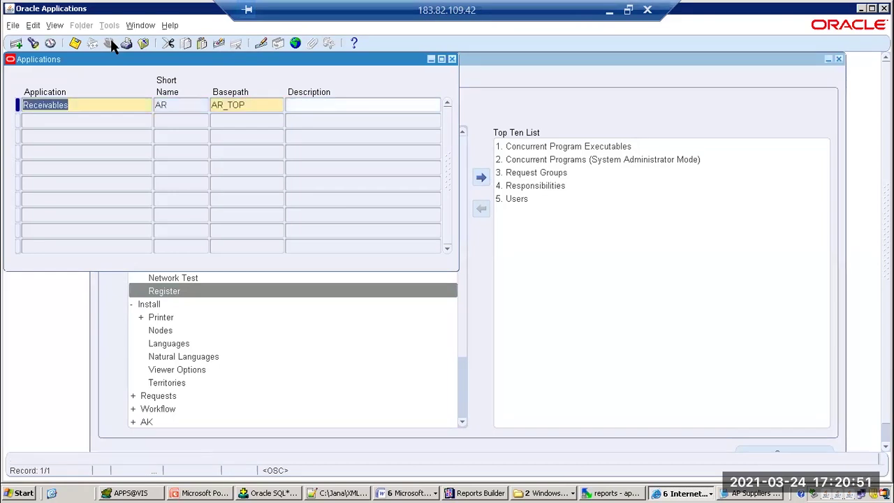
left_click(169, 105)
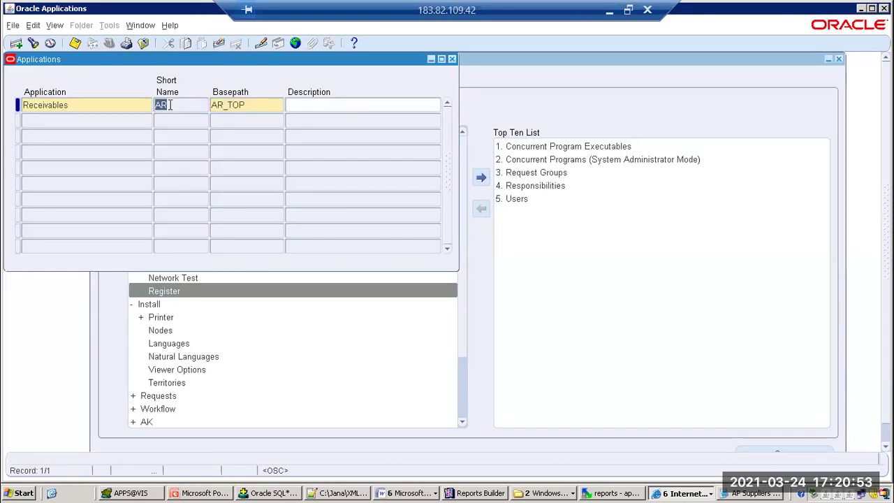
key("alt+Tab")
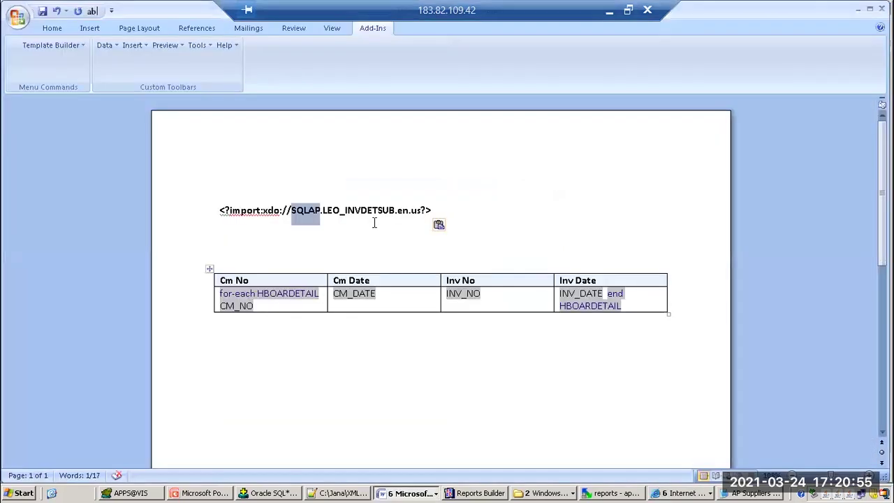
- Query Payables, copy its short name SQLAP, and select SQLAP in the Word import line
key("alt+Tab")
key("F11")
type("Payables")
key("ctrl+F11")
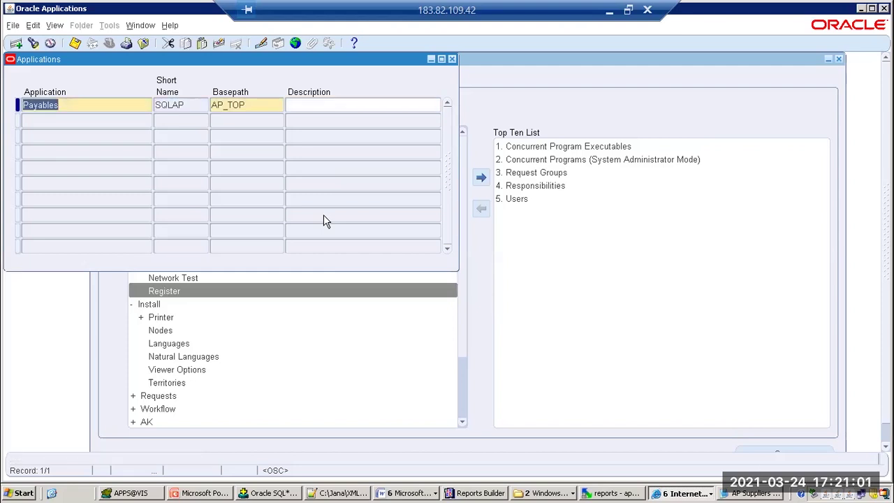
double_click(168, 105)
key("Tab")
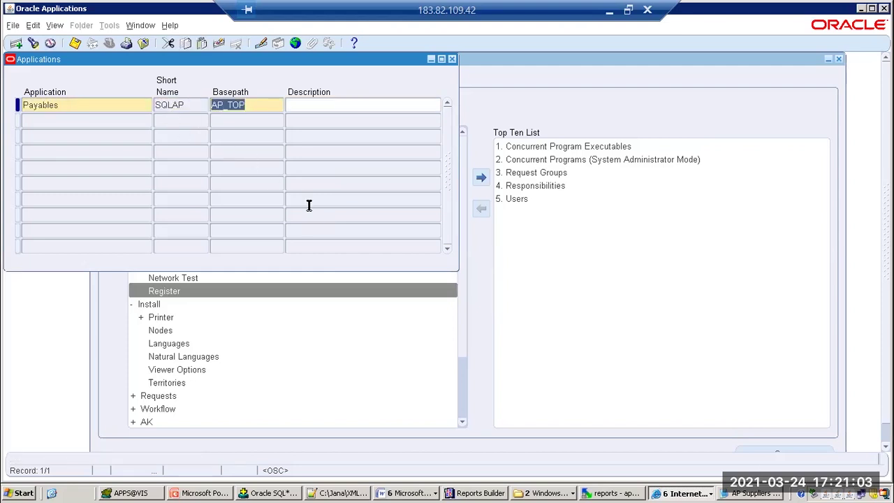
key("alt+Tab")
double_click(307, 210)
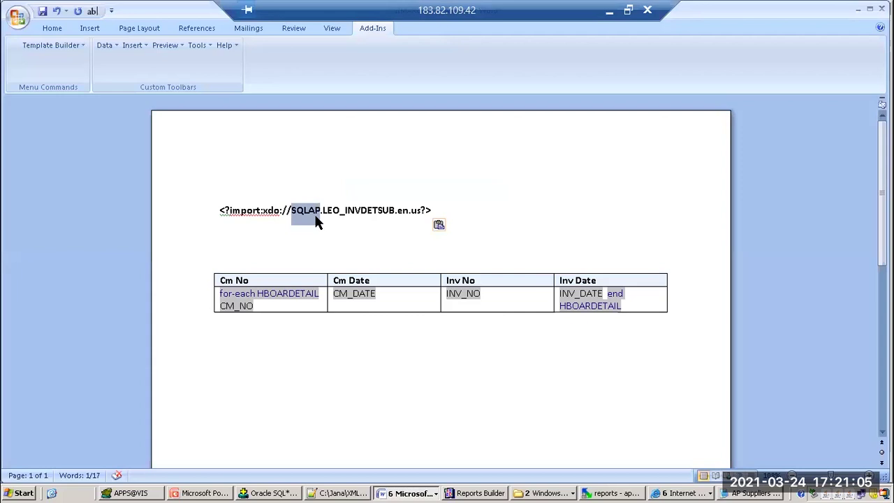
- Replace SQLAP with AR in Word's import tag and delete the old LEO_INVDETSUB code
key("BackSpace")
type("AR")
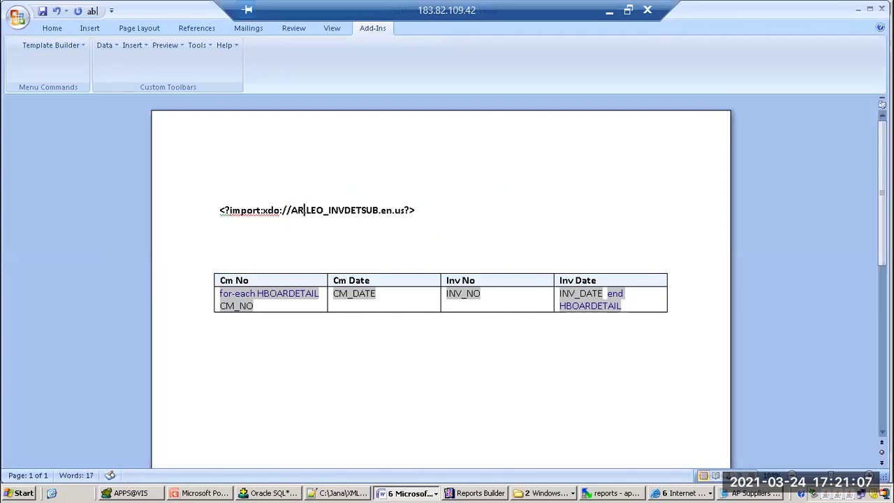
type(".")
key("Delete")
key("Delete")
key("Delete")
key("Delete")
key("Delete")
key("Delete")
key("Delete")
key("Delete")
key("Delete")
key("Delete")
key("Delete")
key("Delete")
key("Delete")
key("Delete")
key("alt+Tab")
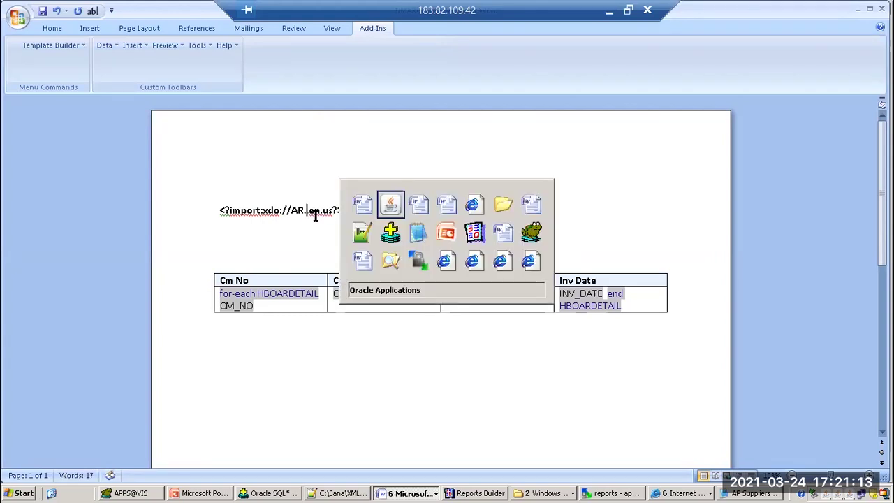
key("alt+Tab")
key("alt+Tab")
key("alt+Tab")
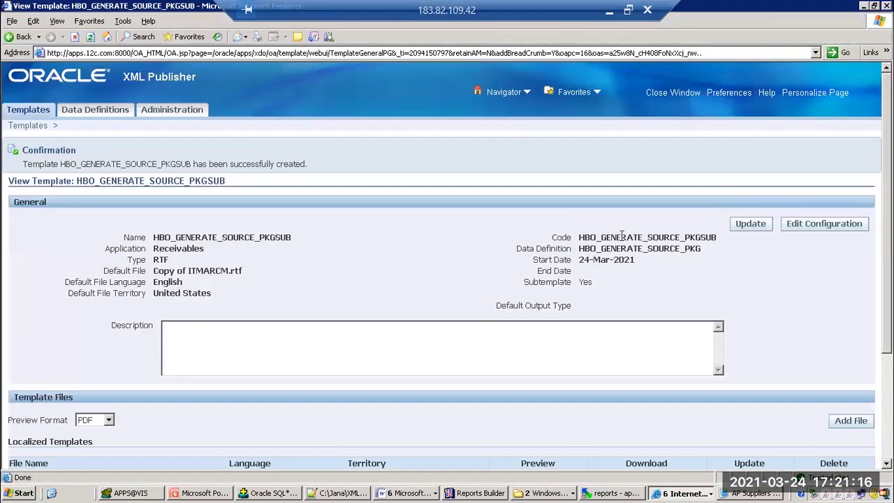
- Copy the code HBO_GENERATE_SOURCE_PKGSUB from the View Template page and paste it after AR. in Word
double_click(622, 237)
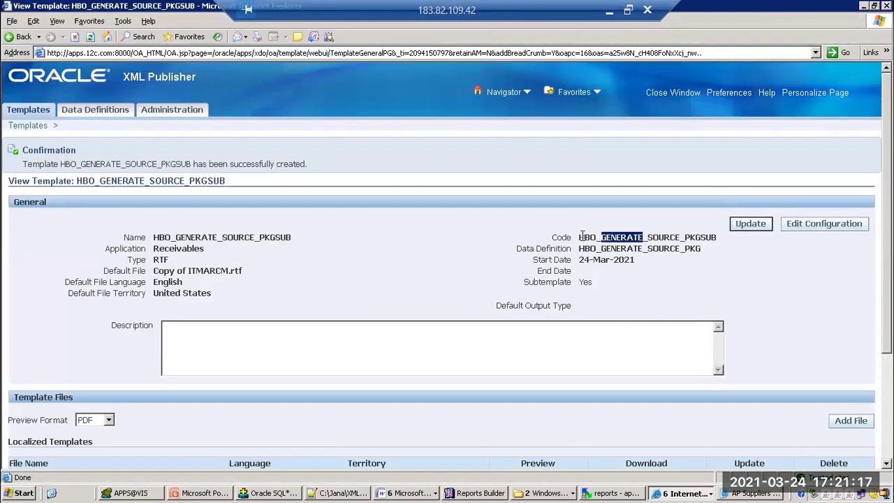
left_click_drag(581, 237, 714, 244)
key("ctrl+c")
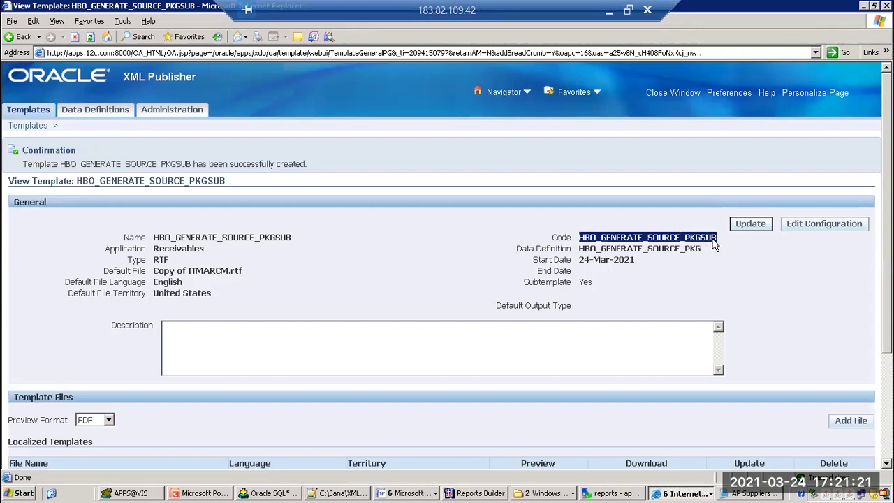
key("alt+Tab")
key("ctrl+v")
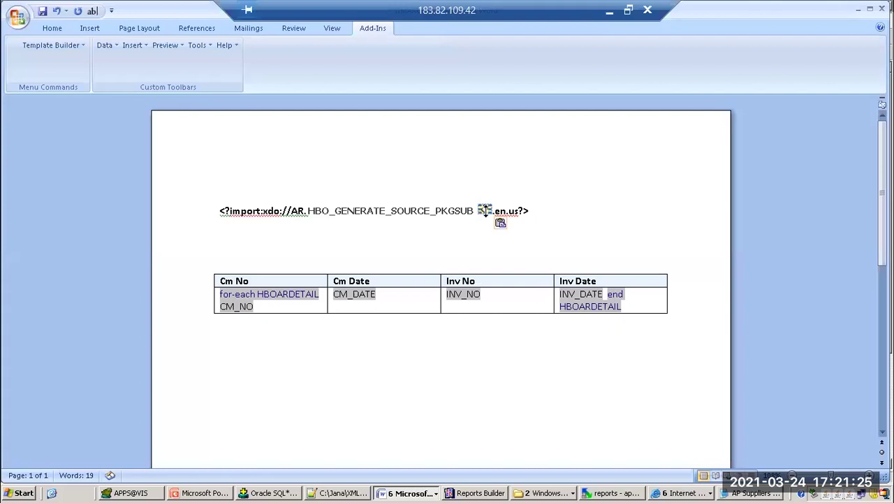
- Remove the extra spaces so the tag reads <?import:xdo://AR.HBO_GENERATE_SOURCE_PKGSUB.en.us?>
key("BackSpace")
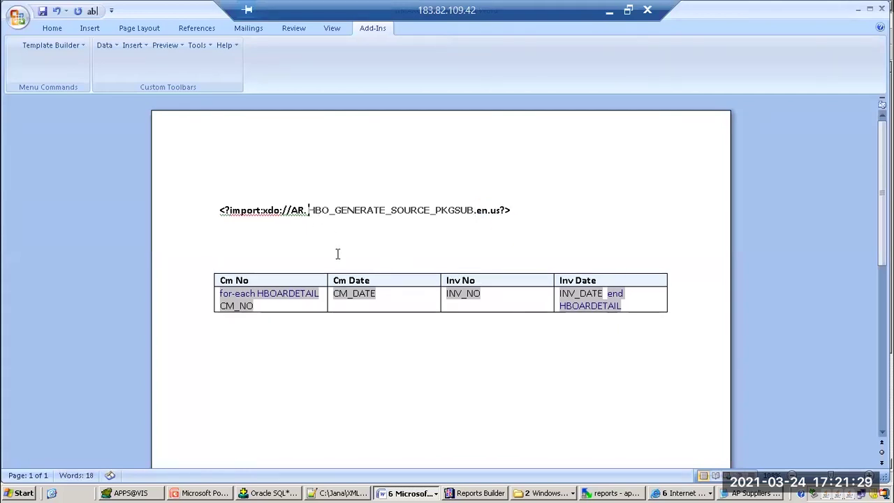
key("BackSpace")
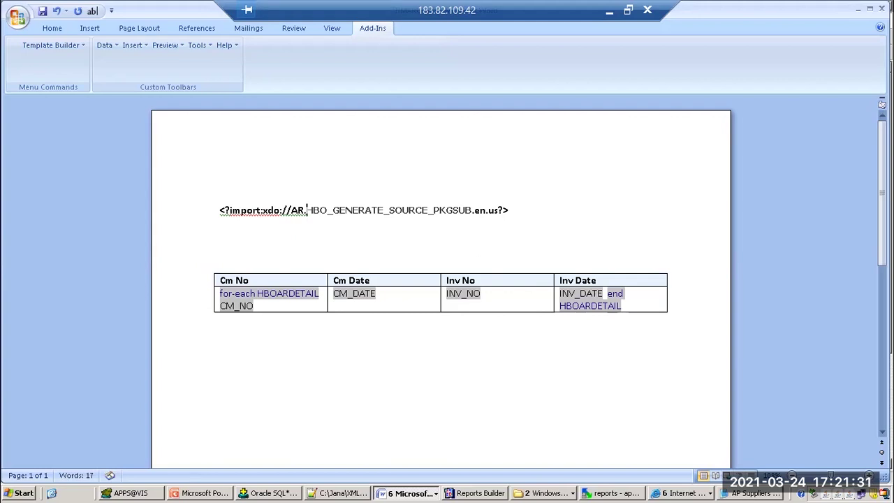
key("Right")
key("Right")
key("Right")
left_click(486, 210, "shift")
- Verify the template's language English and territory United States in XML Publisher, then return to Word
key("alt+Tab")
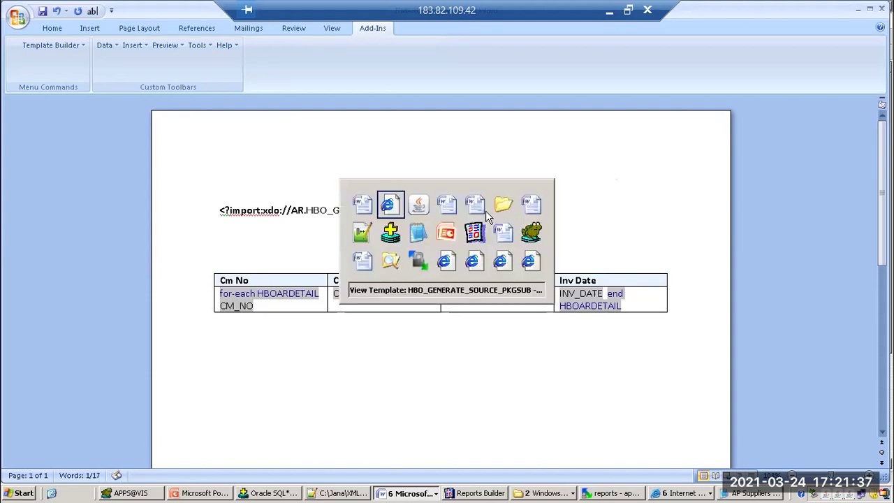
scroll(271, 358, "down", 3)
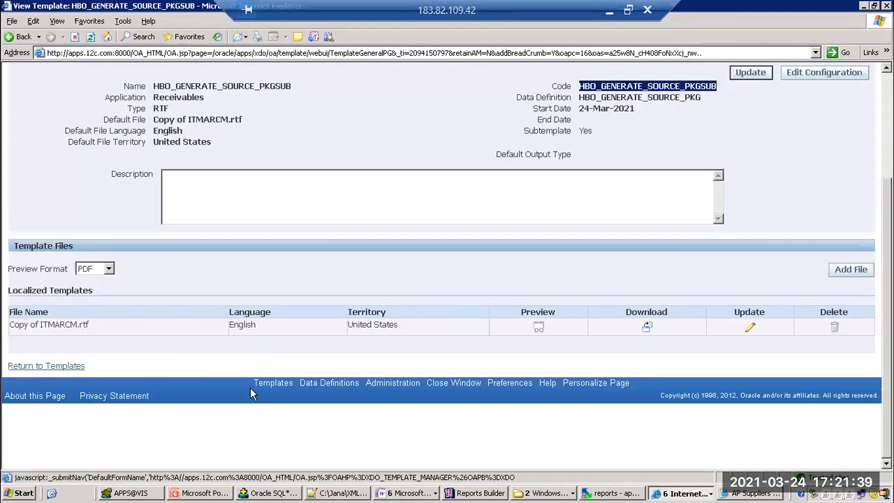
double_click(240, 326)
key("alt+Tab")
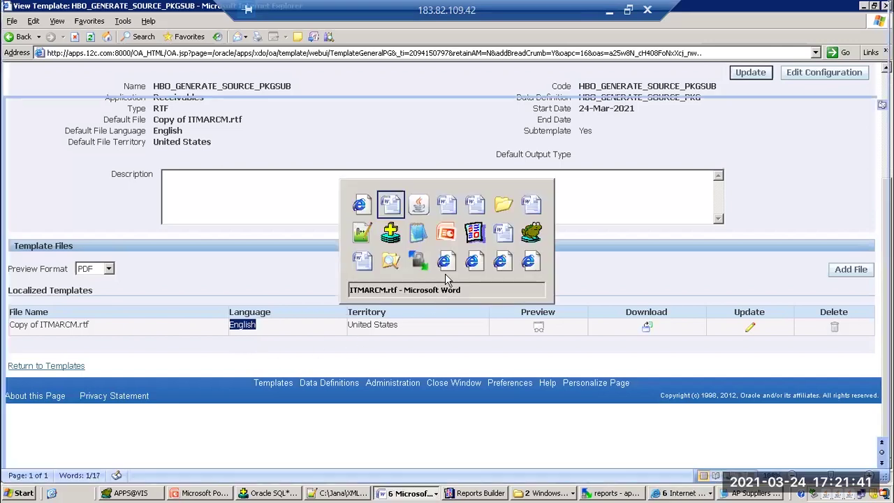
key("alt+Tab")
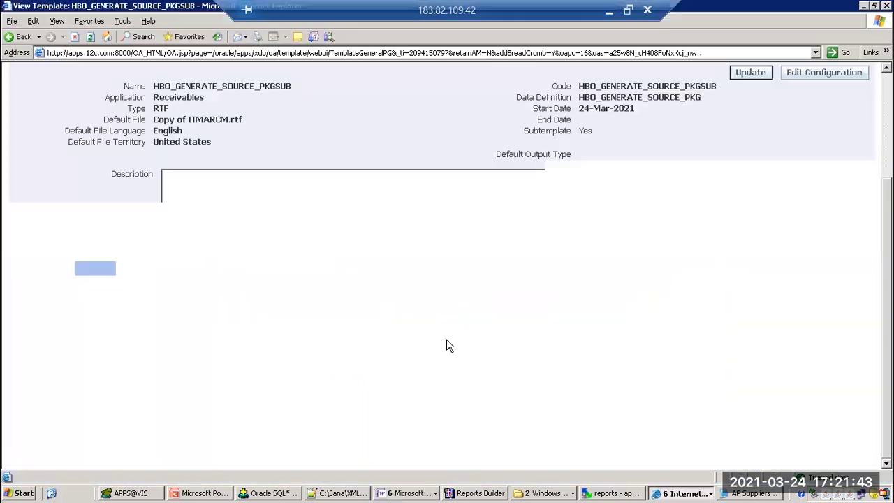
left_click_drag(350, 325, 461, 330)
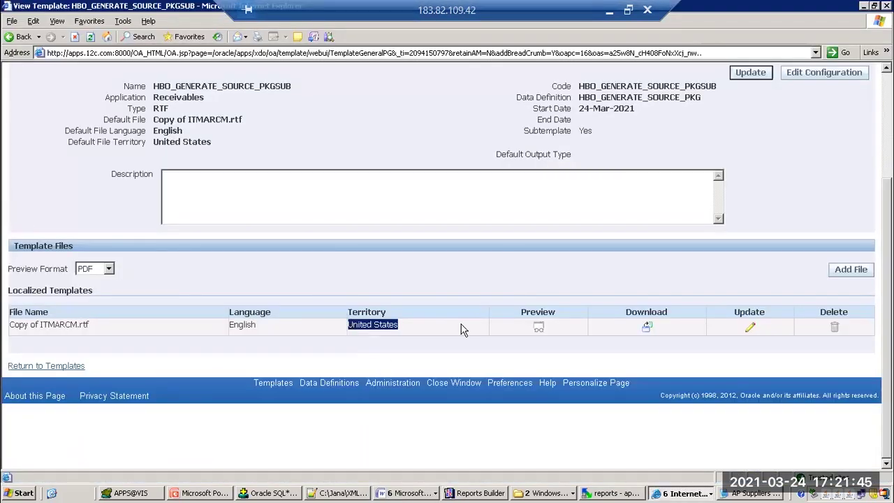
key("alt+Tab")
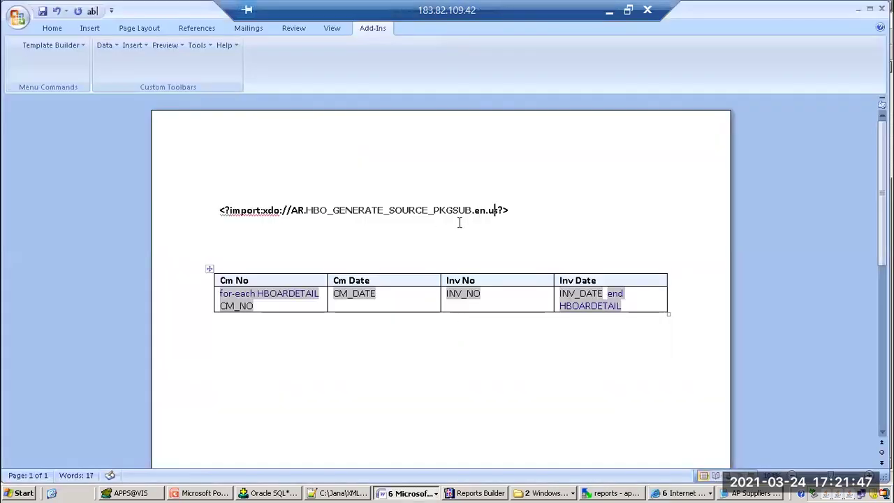
left_click(295, 225)
- Start a <?call:?> tag on a new line below the credit memo table
key("Return")
key("Return")
type("<>")
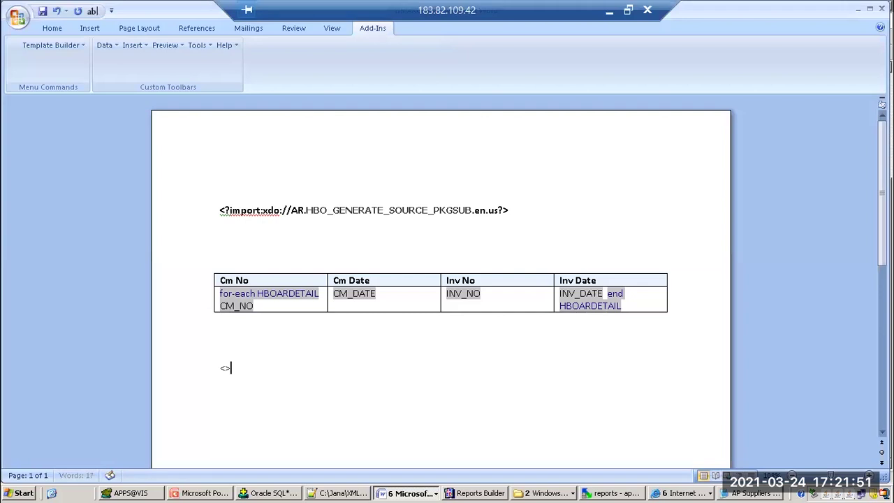
key("Left")
type("?c?")
type("all:")
- Copy ITMSUB from the subtemplate document into the tag so it reads <?call:ITMSUB?>
key("alt+Tab")
key("alt+Tab")
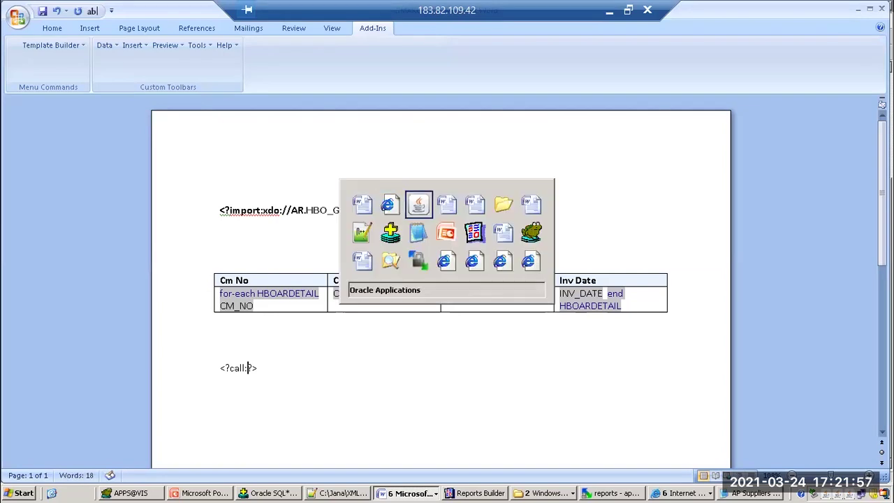
left_click(417, 493)
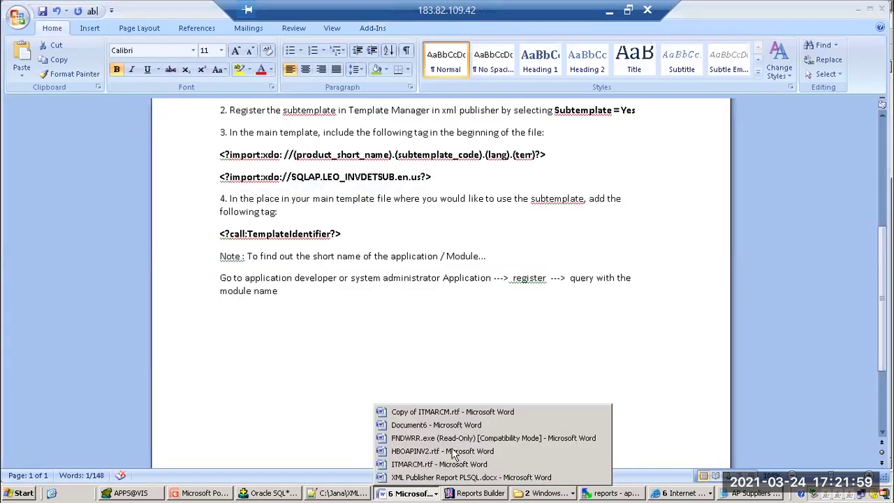
left_click(419, 410)
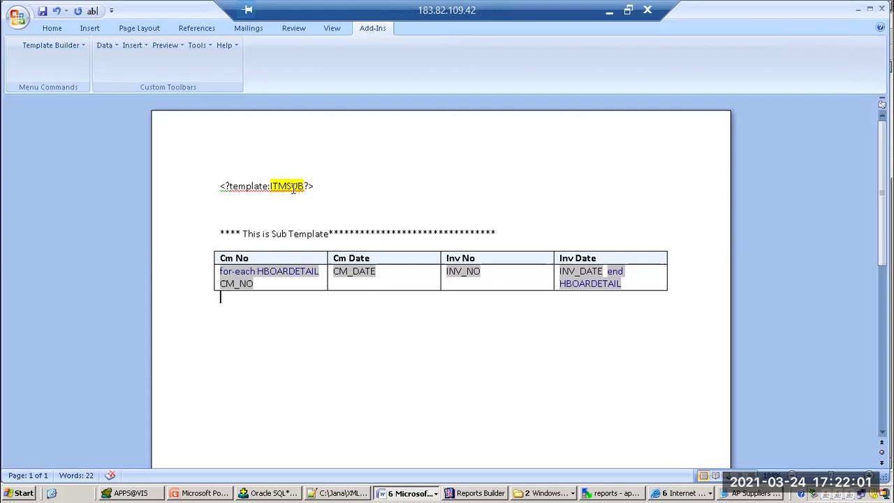
left_click_drag(269, 183, 305, 195)
key("ctrl+c")
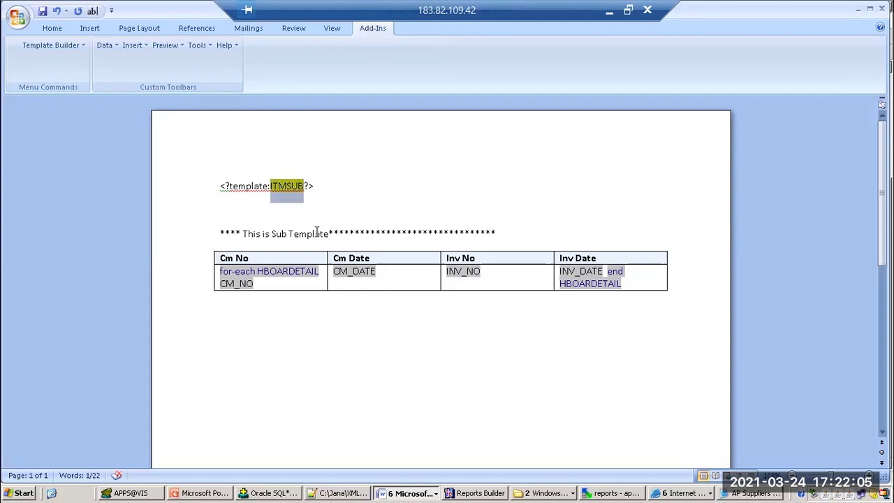
key("alt+Tab")
key("alt+Tab")
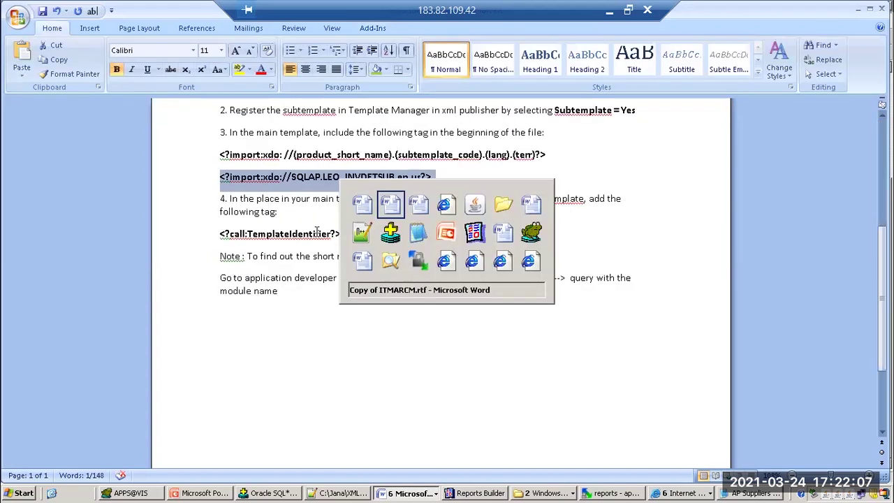
key("ctrl+v")
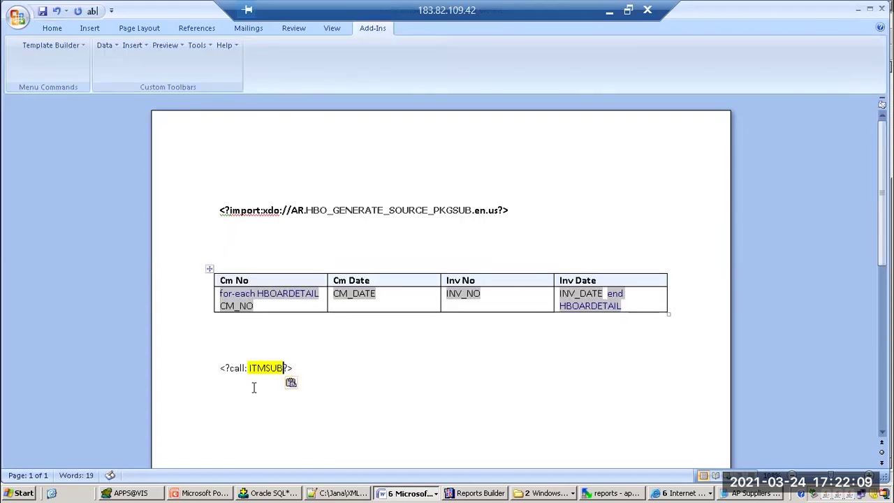
left_click(250, 370)
key("BackSpace")
left_click(280, 368)
key("Right")
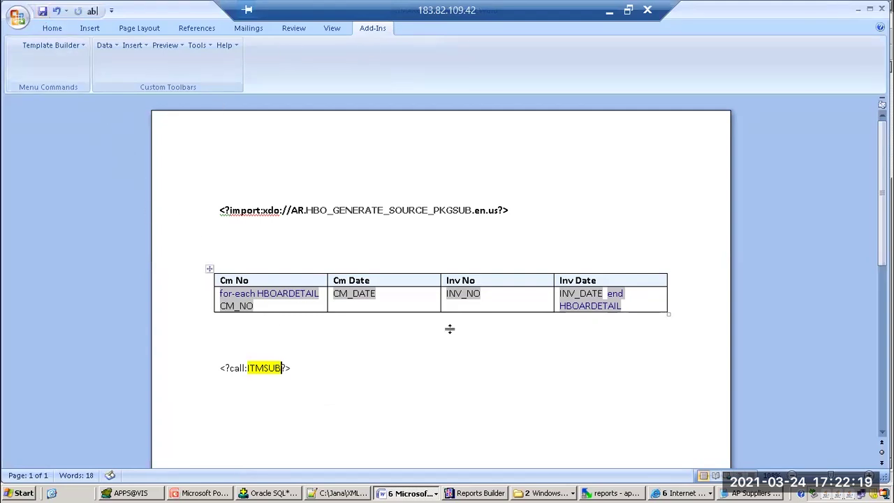
left_click(676, 493)
left_click(616, 448)
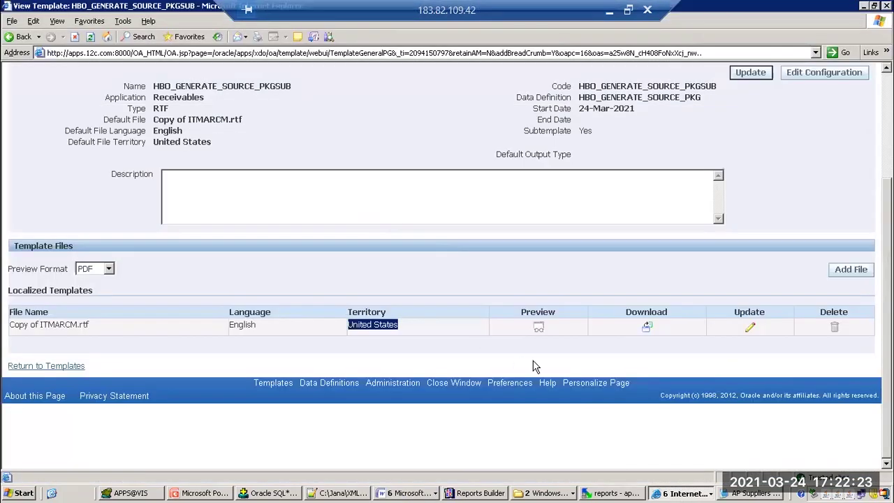
- Search Data Definitions for HBO_GENERATE_SOURCE_PKG and open that data definition
scroll(533, 366, "up", 3)
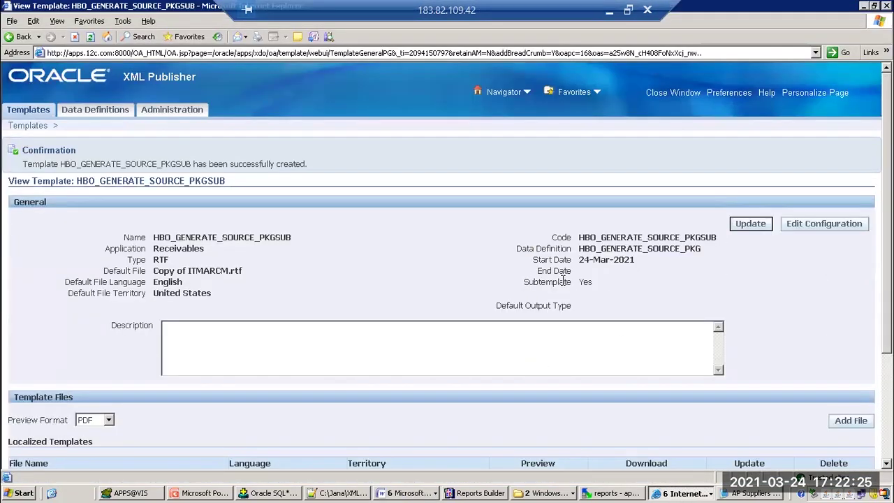
left_click_drag(563, 281, 635, 287)
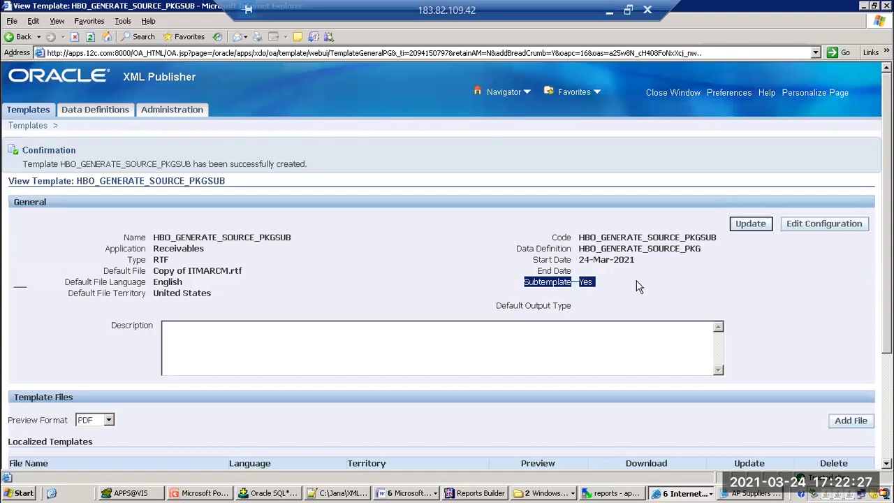
double_click(644, 252)
key("ctrl+c")
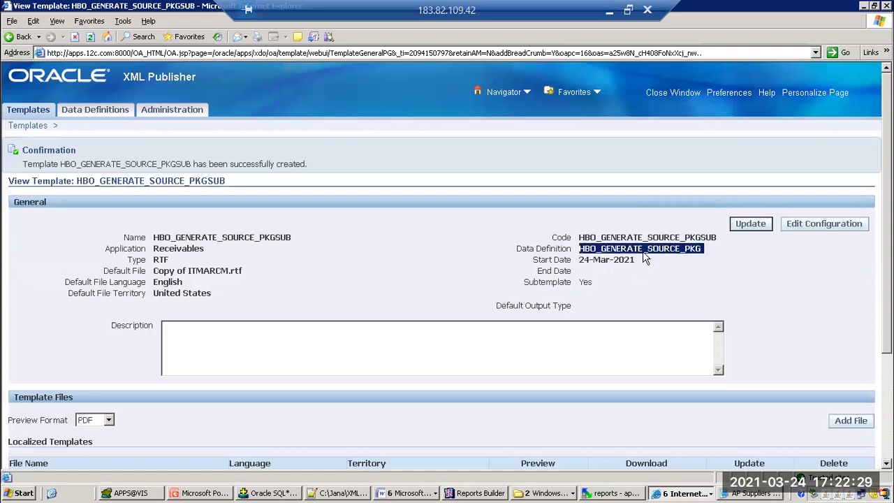
left_click(105, 110)
left_click(635, 169)
key("ctrl+v")
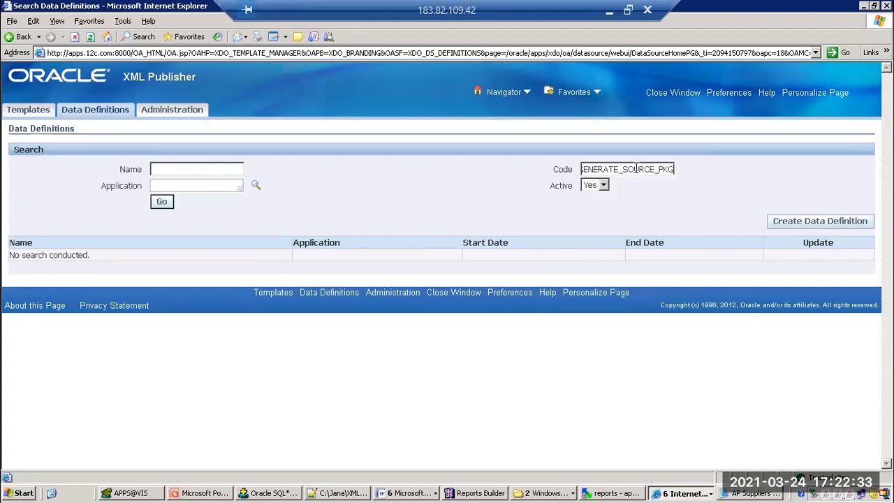
left_click(161, 202)
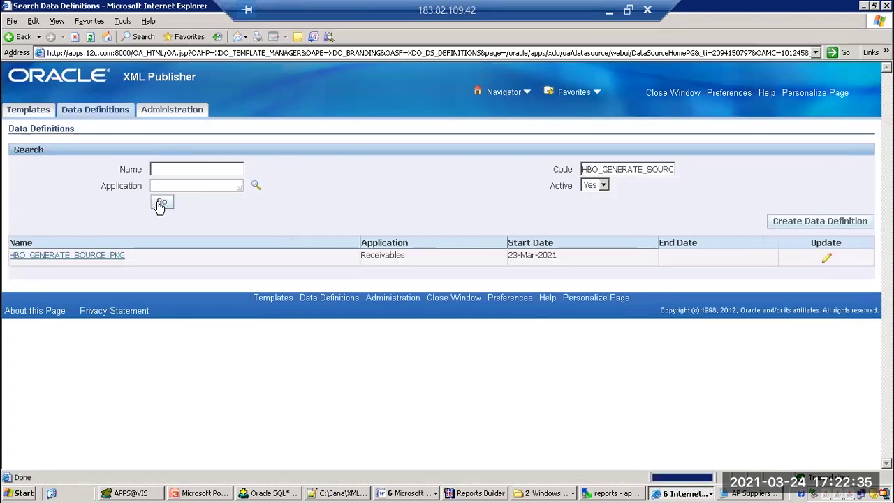
left_click(108, 256)
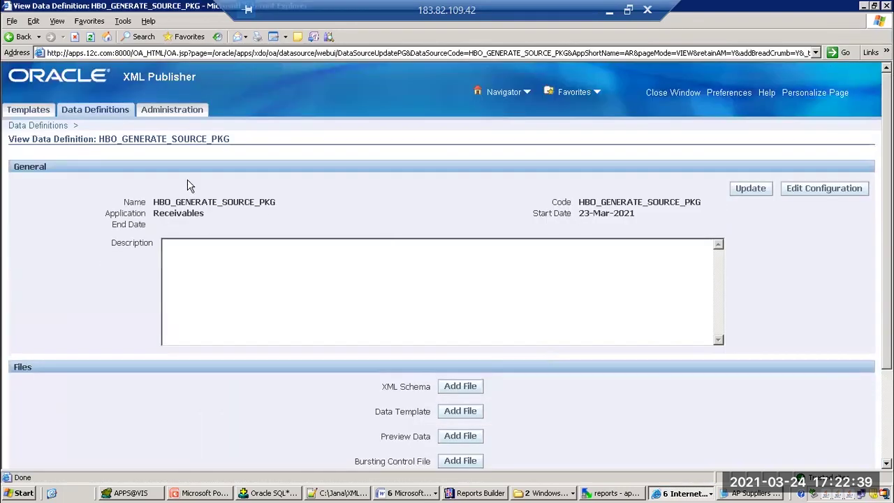
- List templates for HBO_GENERATE_SOURCE_PKG and open the main template with its ITMARCM.rtf file
left_click(32, 110)
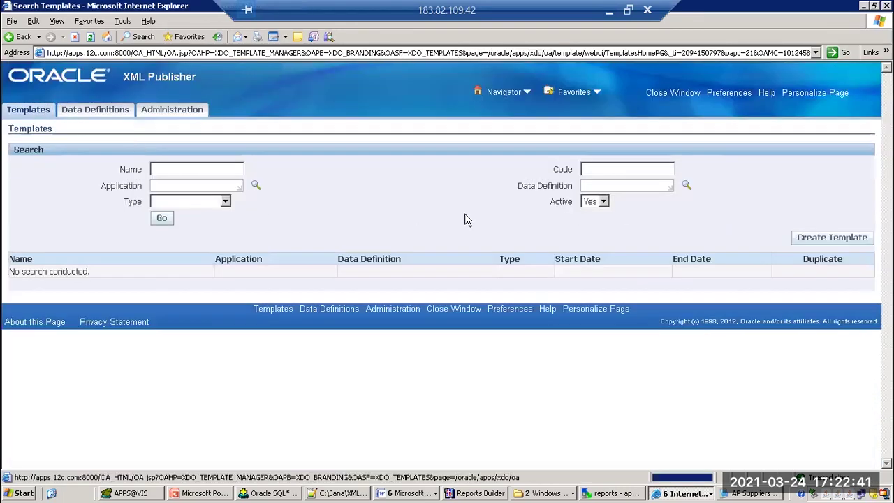
left_click(612, 187)
left_click(161, 222)
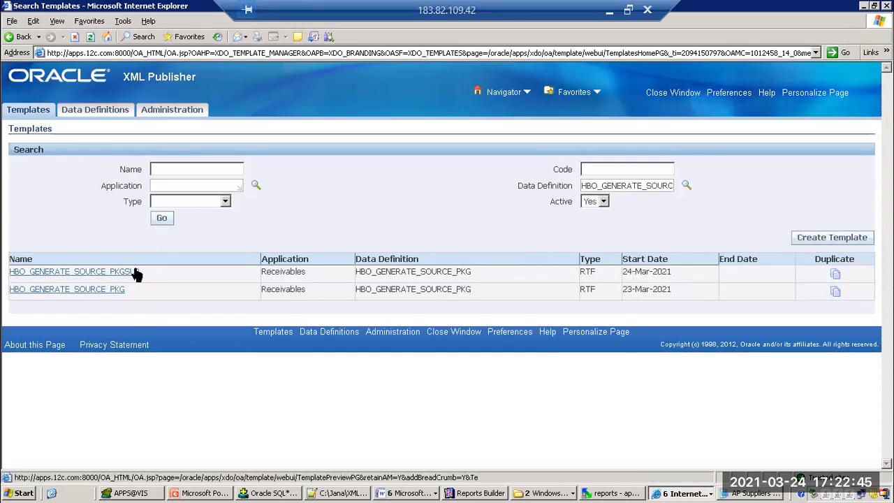
left_click(117, 292)
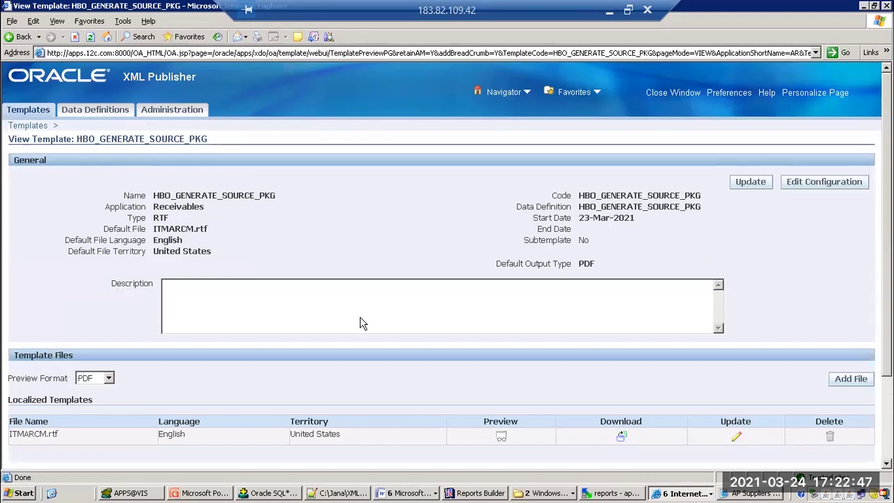
scroll(359, 323, "down", 3)
- Upload the revised ITMARCM.rtf as the HBO_GENERATE_SOURCE_PKG template file and apply the update
left_click(735, 333)
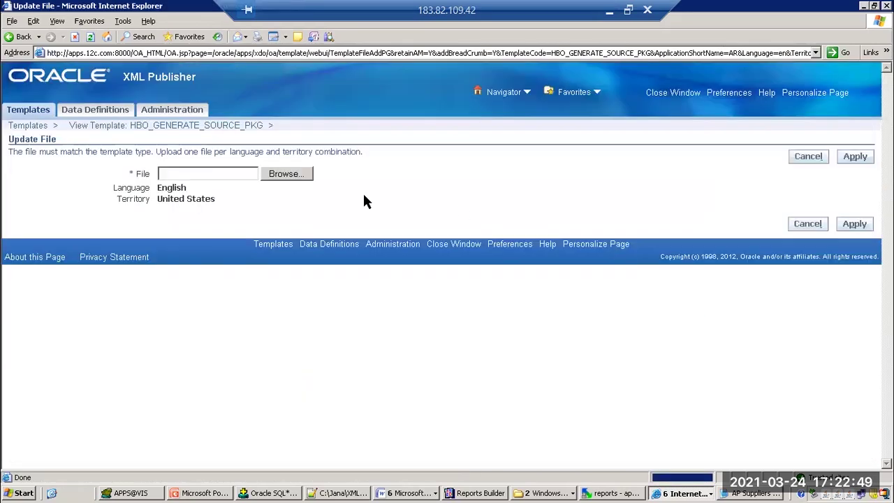
left_click(285, 176)
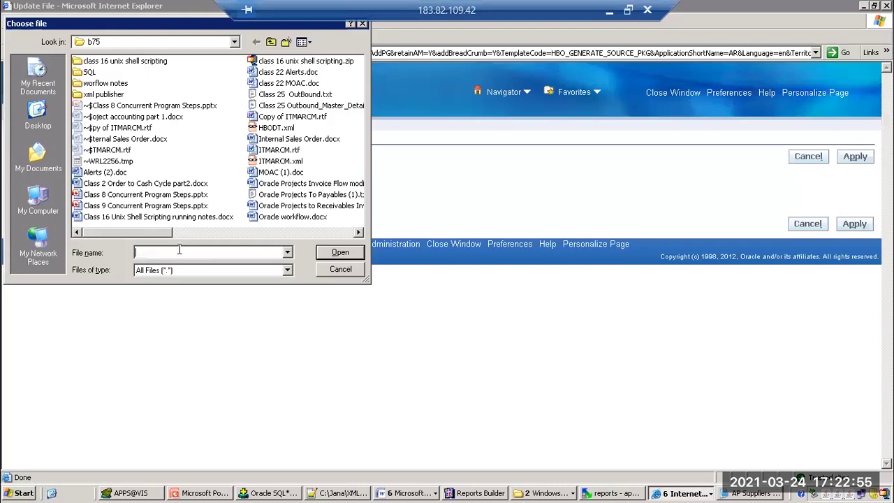
type("it")
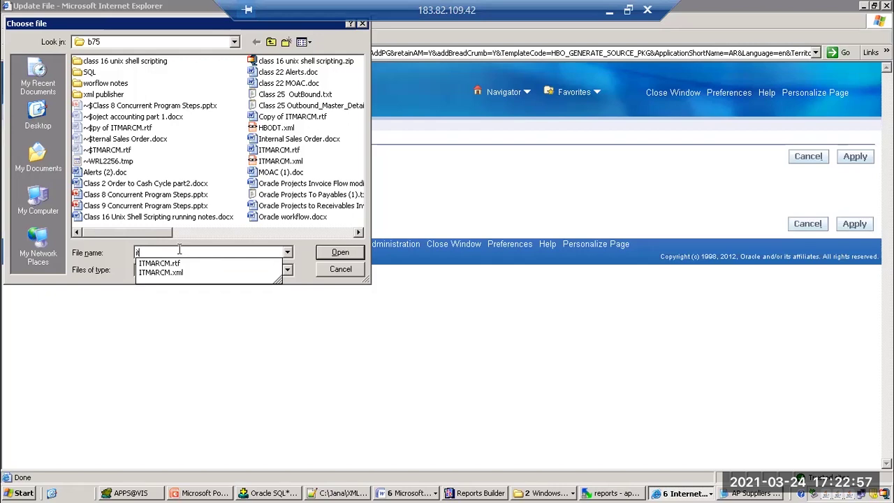
key("Down")
key("Return")
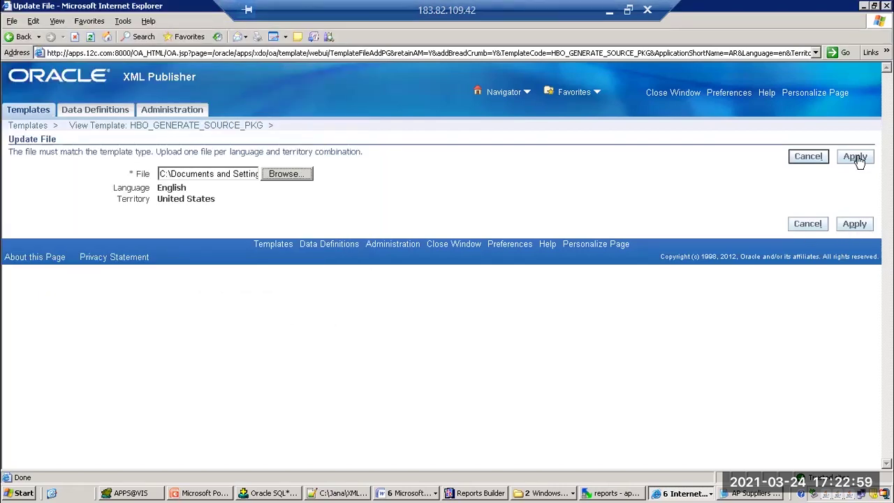
left_click(857, 158)
scroll(593, 299, "down", 2)
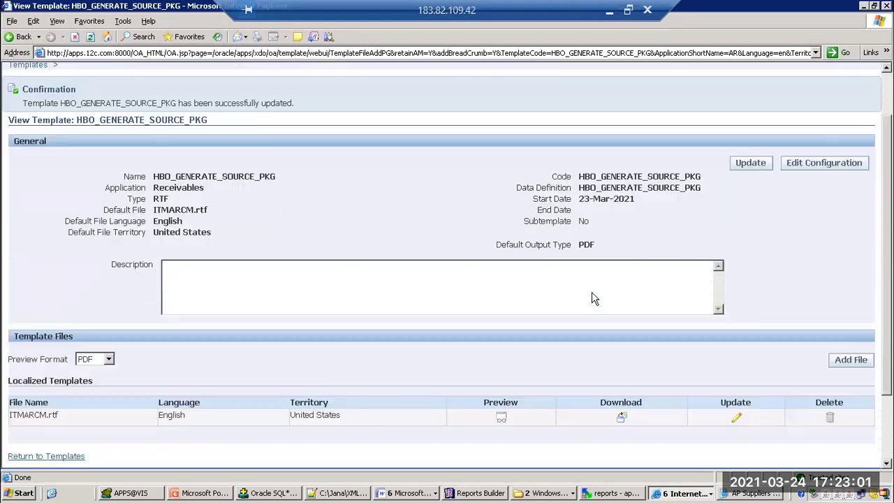
scroll(593, 298, "down", 2)
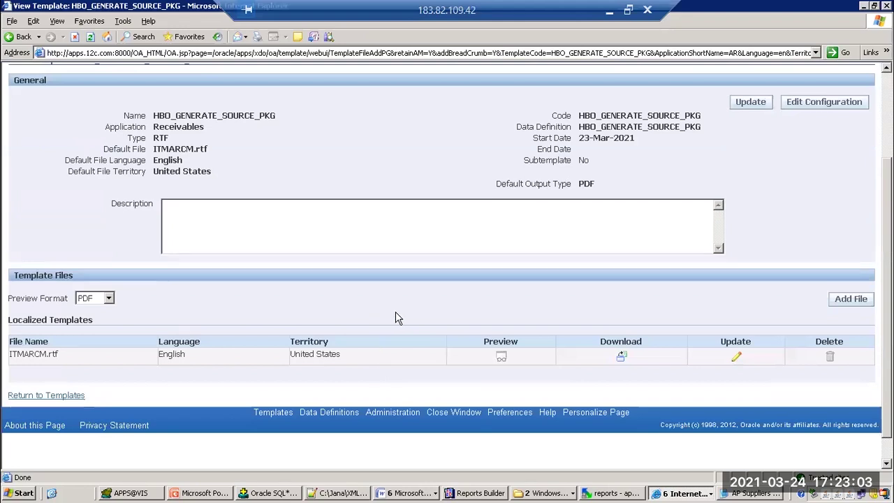
scroll(403, 320, "up", 4)
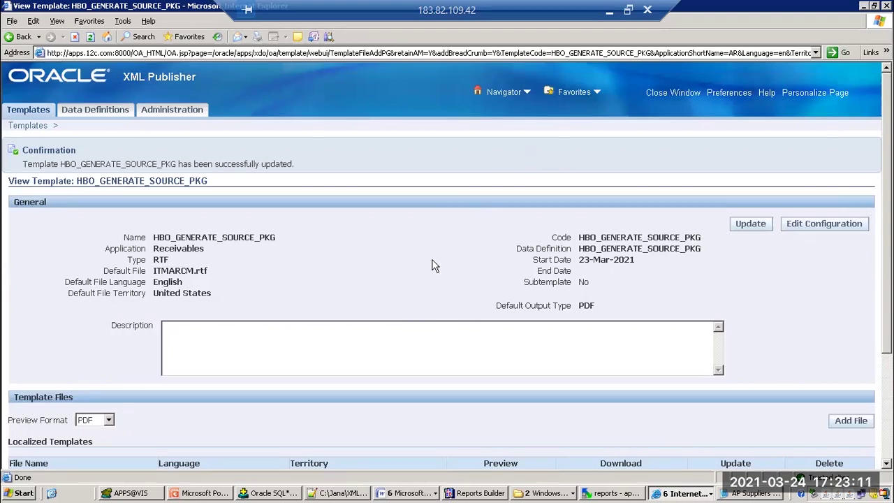
- Bring up Copy of ITMARCM.rtf in Word and highlight its <?template:ITMSUB?> declaration
left_click(417, 494)
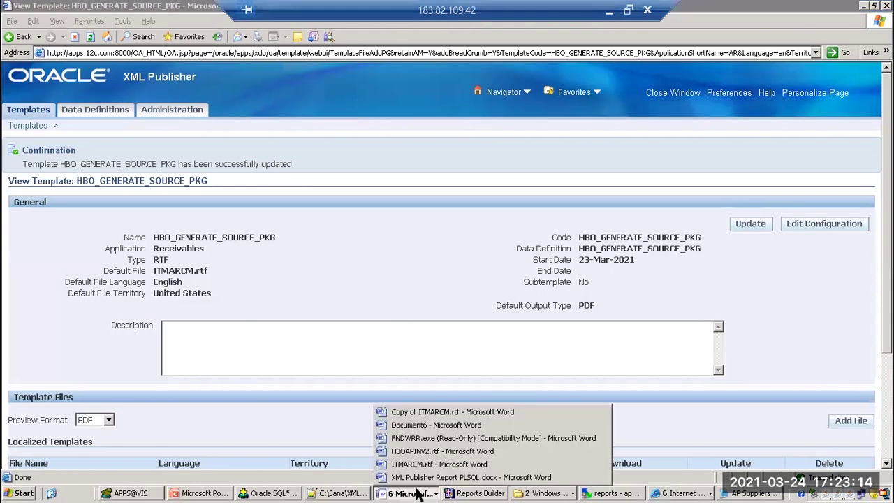
left_click(419, 412)
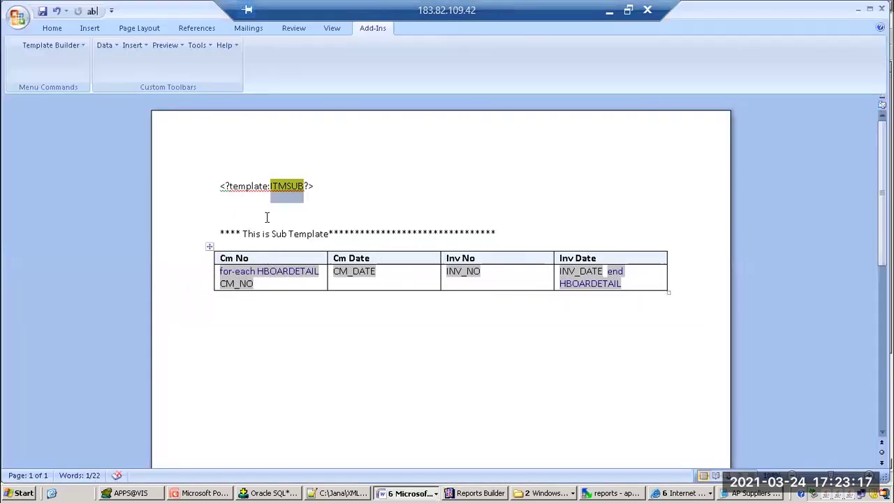
left_click(225, 198)
left_click_drag(220, 185, 321, 187)
left_click(248, 203)
left_click_drag(233, 186, 326, 186)
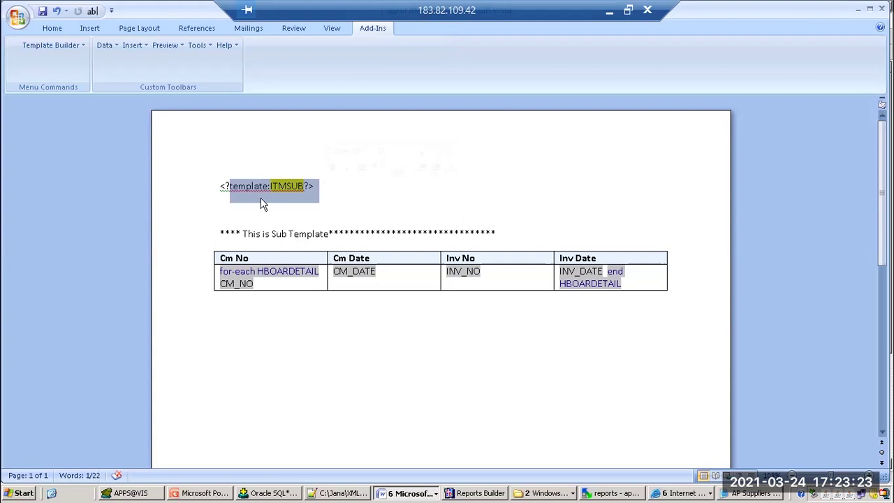
left_click(413, 493)
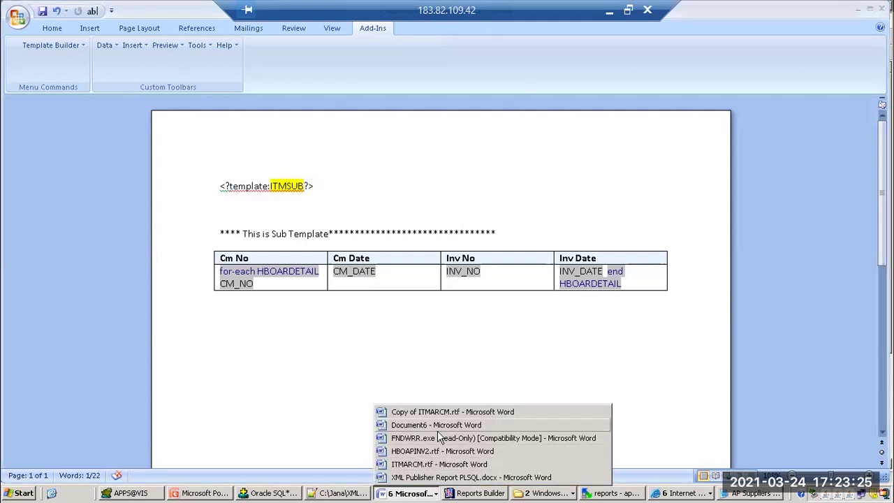
left_click(694, 494)
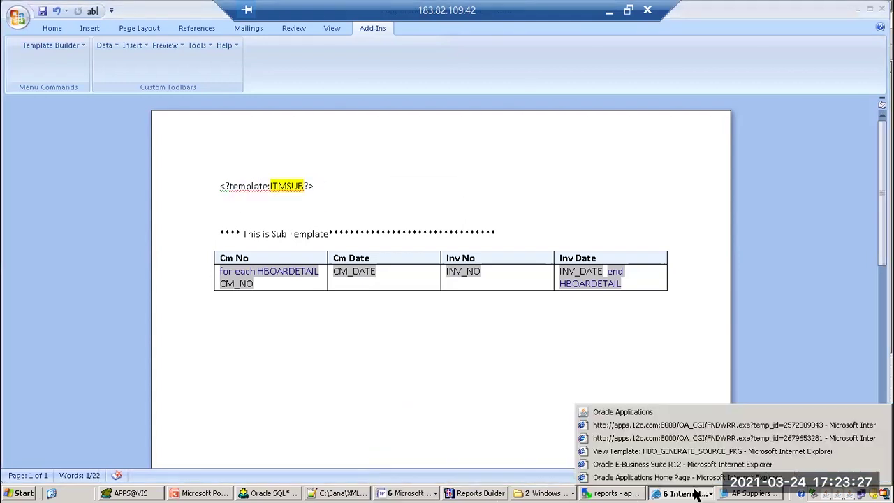
- Open the HBO_GENERATE_SOURCE_PKGSUB template and confirm it is marked Subtemplate Yes
left_click(620, 451)
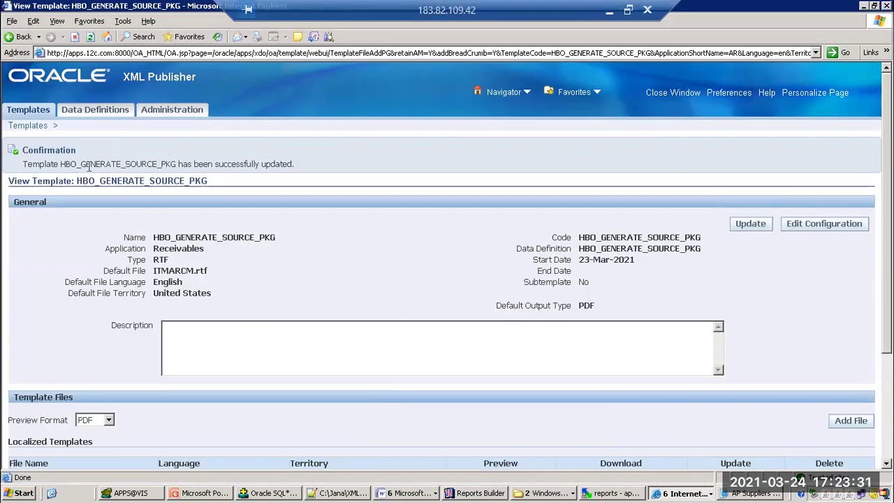
left_click(34, 126)
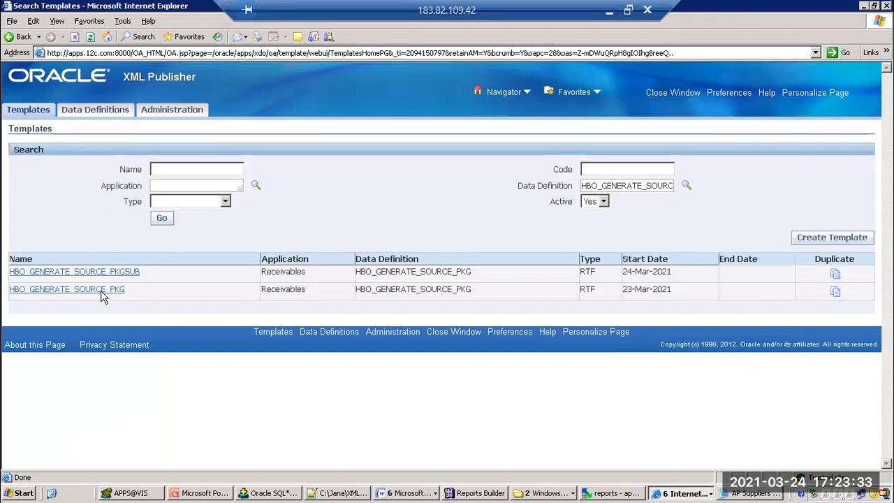
left_click(118, 272)
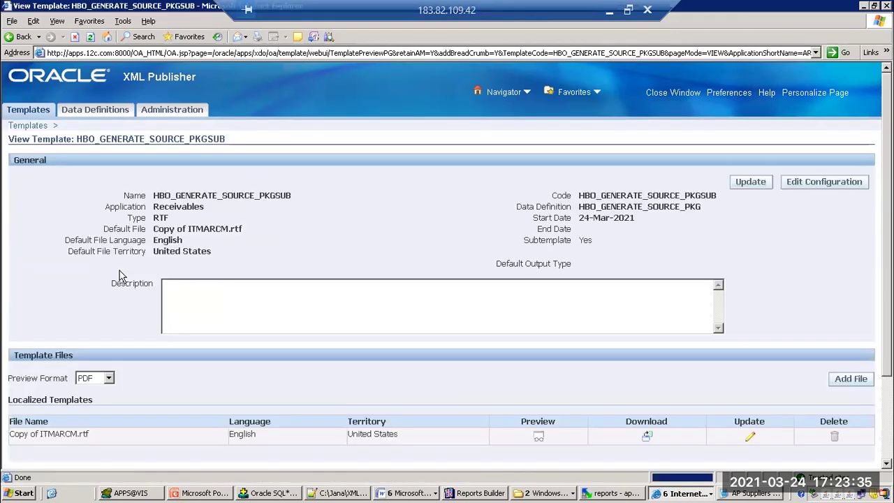
left_click_drag(523, 239, 596, 240)
scroll(578, 325, "down", 3)
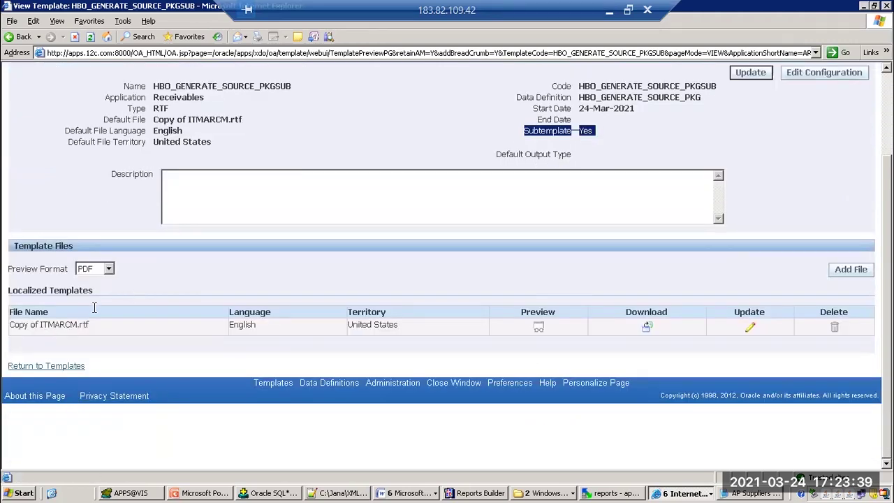
scroll(428, 297, "up", 3)
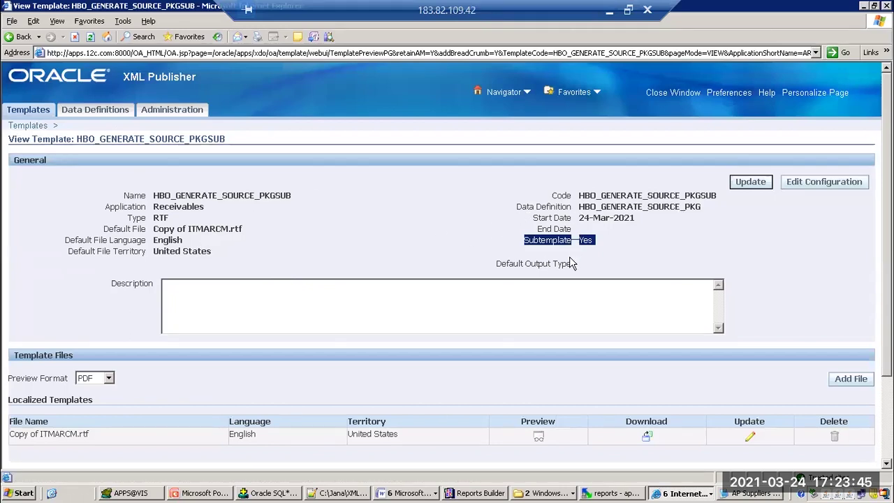
- Review the import instruction and ITMSUB call tag in the main ITMARCM.rtf document
left_click(410, 493)
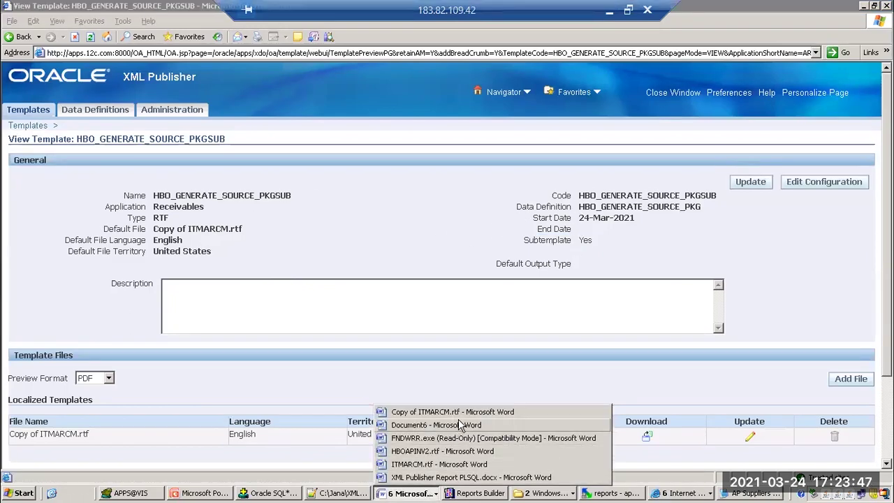
left_click(412, 465)
left_click_drag(228, 211, 514, 207)
left_click_drag(236, 360, 315, 379)
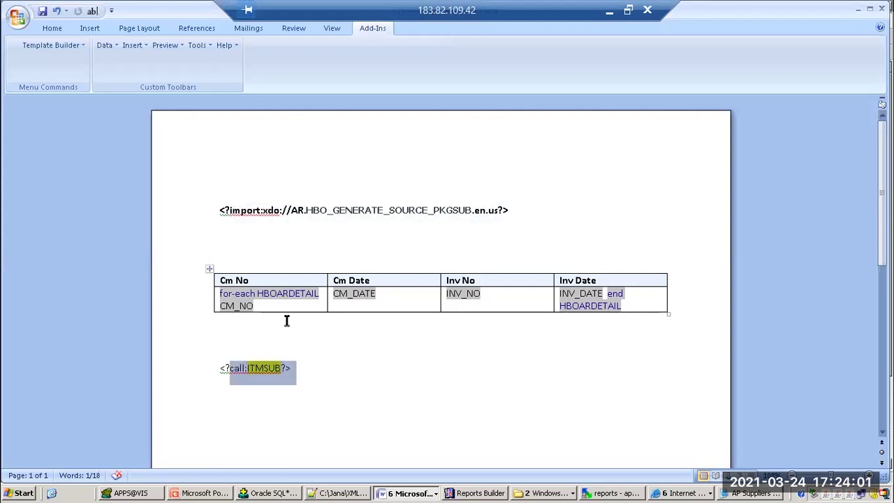
- Reopen the main HBO_GENERATE_SOURCE_PKG template, then return to the Oracle Applications forms window
left_click(675, 493)
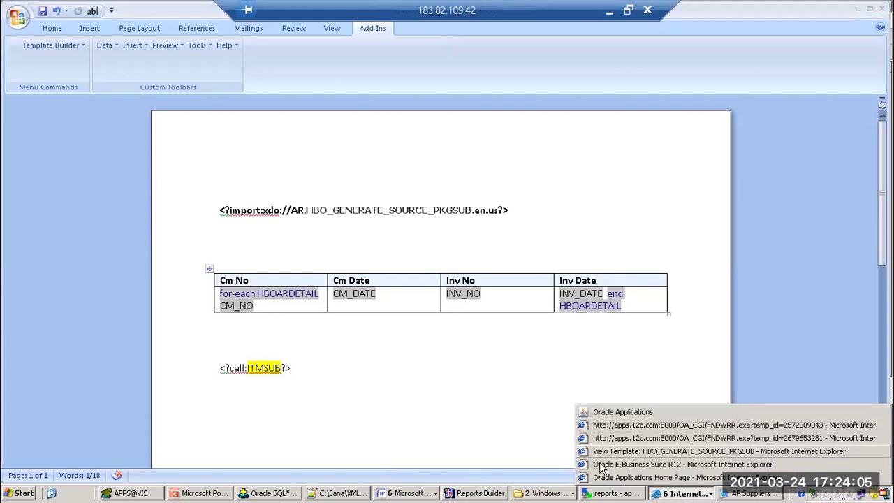
left_click(629, 451)
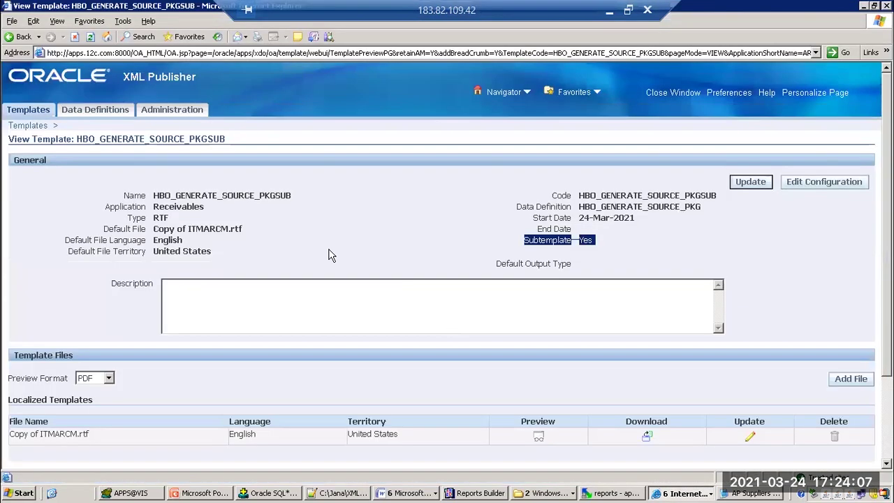
left_click(19, 37)
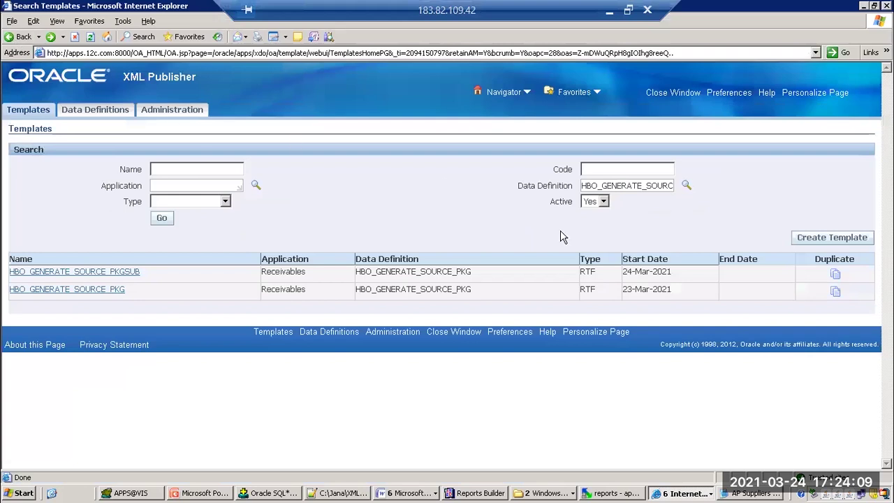
left_click(119, 293)
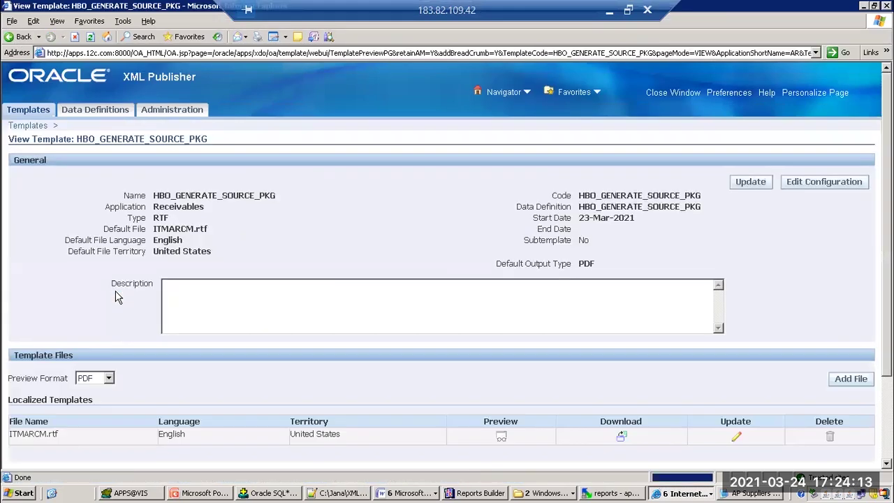
scroll(523, 319, "down", 3)
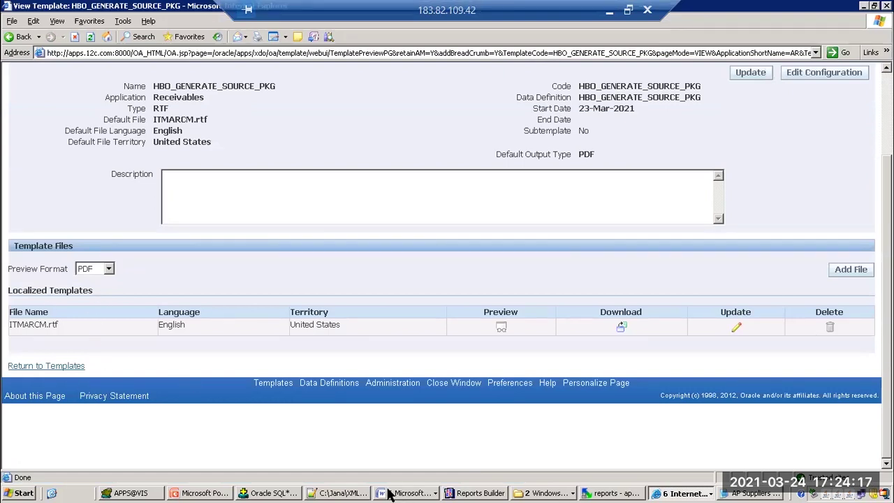
left_click(702, 493)
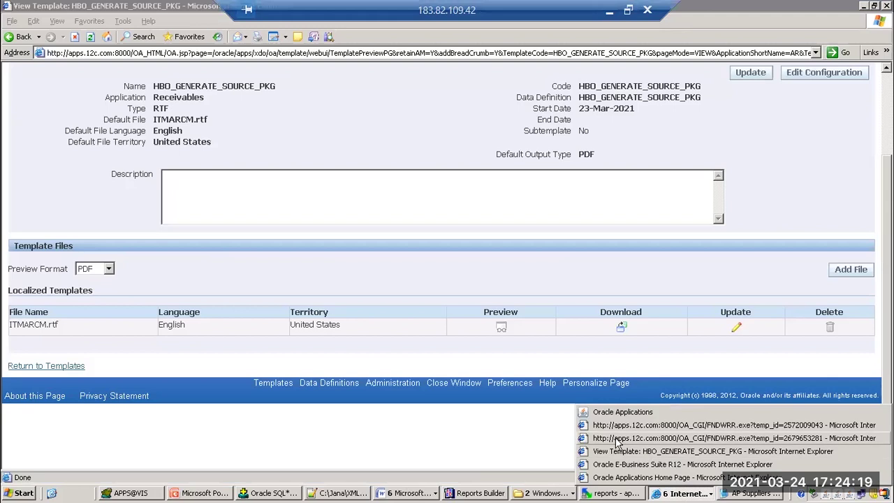
left_click(624, 413)
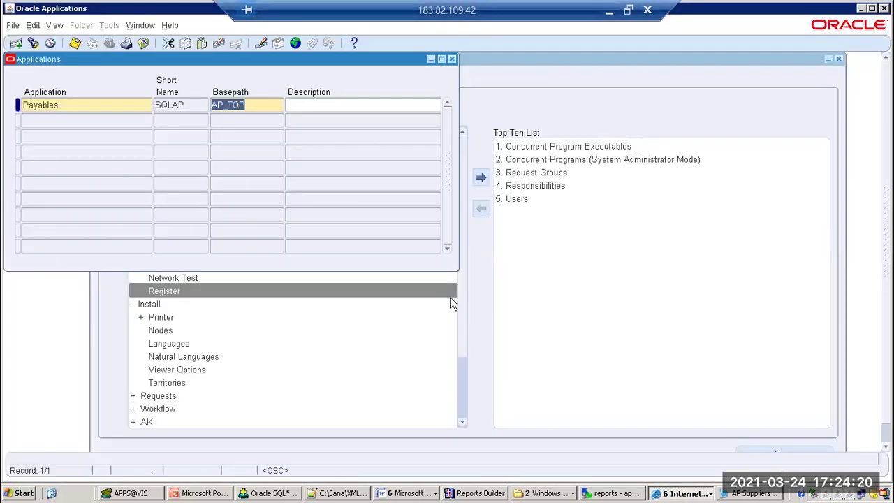
- Switch to the Receivables, Vision Operations (USA) responsibility
left_click(143, 43)
left_click(109, 43)
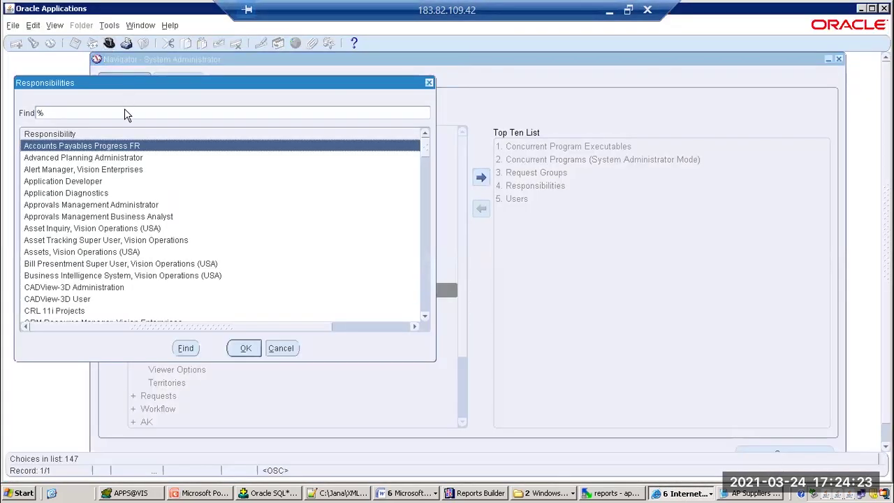
type("re")
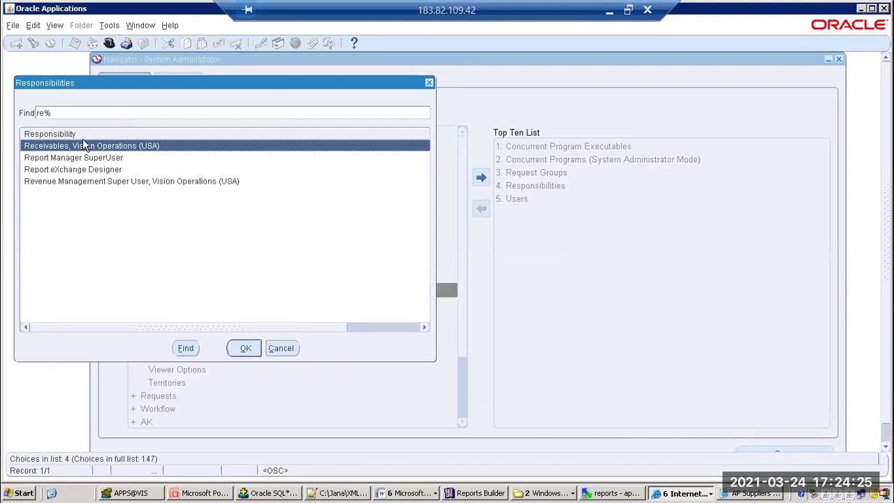
double_click(83, 141)
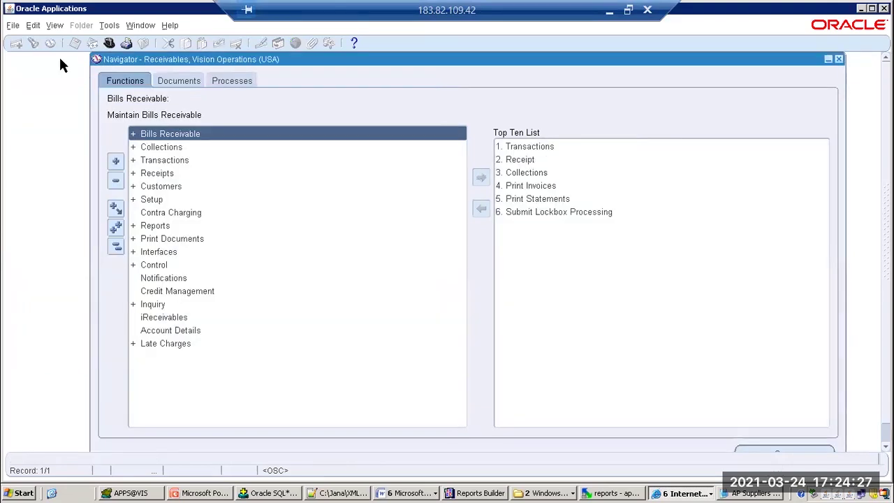
- Start a single request copied from the prior ITM R4 AR Credit Memo Report run, filtered by itm%
left_click(56, 26)
left_click(63, 192)
left_click(167, 342)
left_click(232, 278)
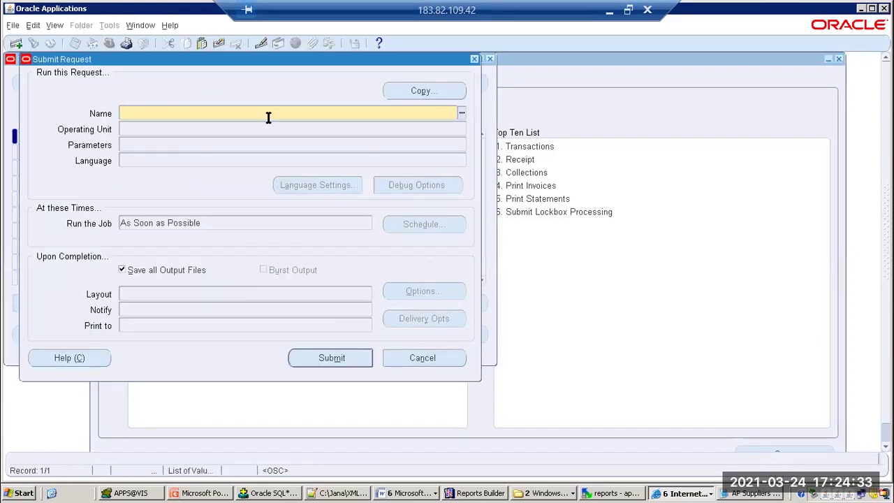
left_click(422, 99)
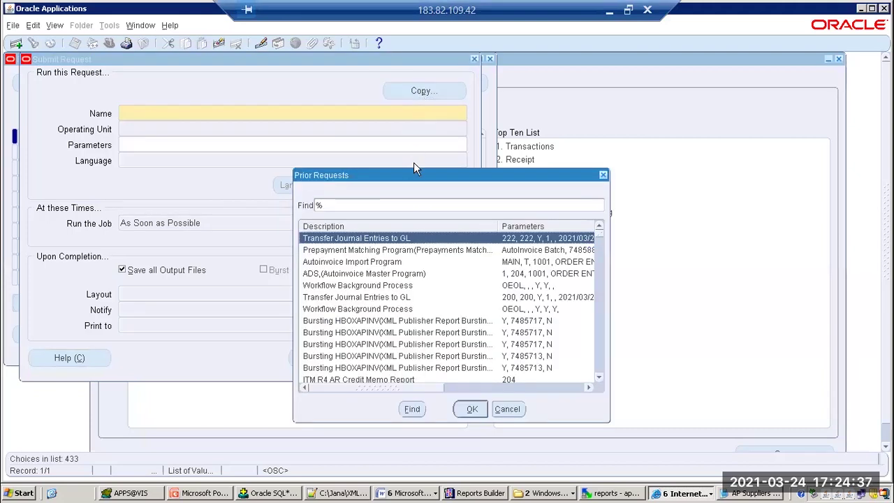
type("itm%")
key("Return")
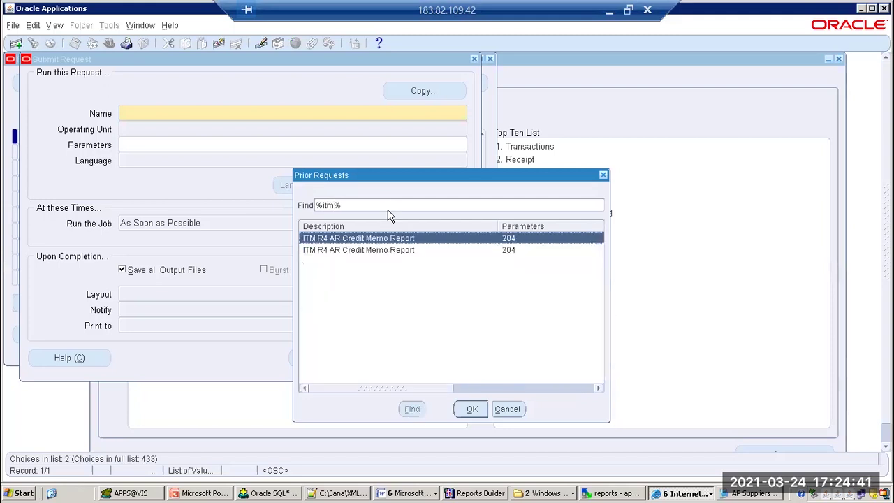
double_click(383, 239)
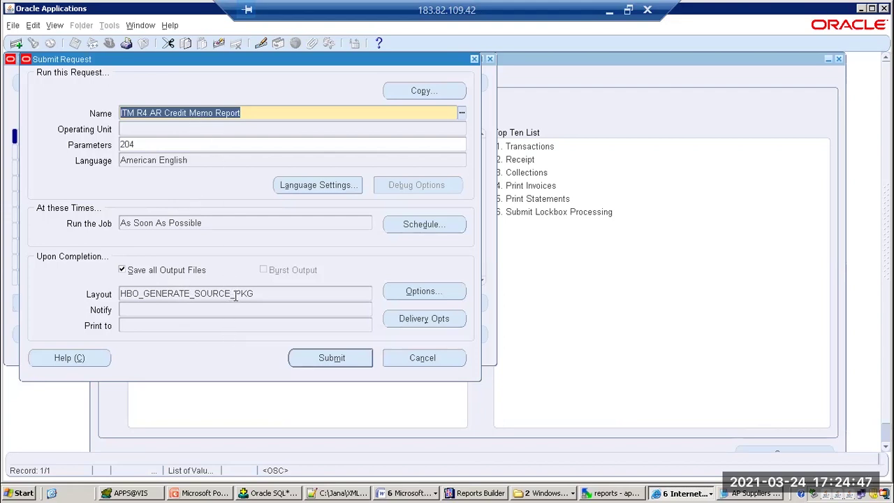
- Inspect the copied request's layout, dismiss the FRM-40815 error, and abandon the copied form
left_click(435, 294)
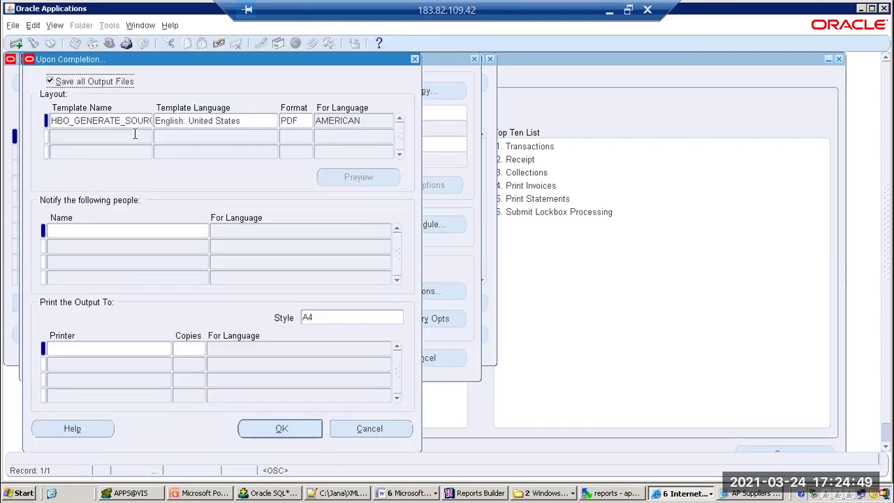
left_click(133, 121)
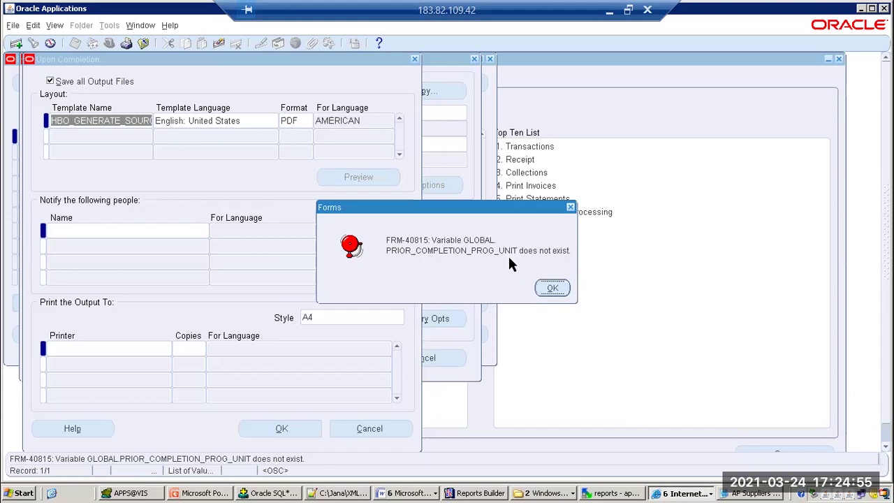
left_click(551, 288)
left_click(552, 289)
left_click(552, 288)
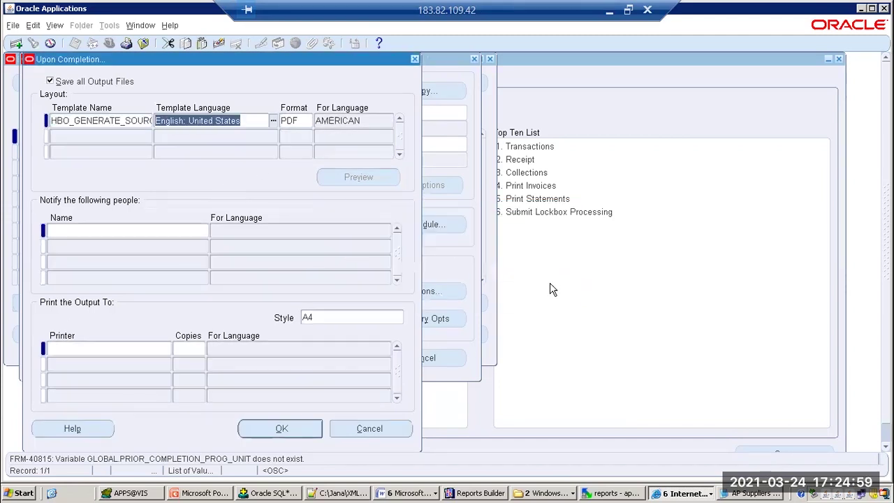
left_click(378, 428)
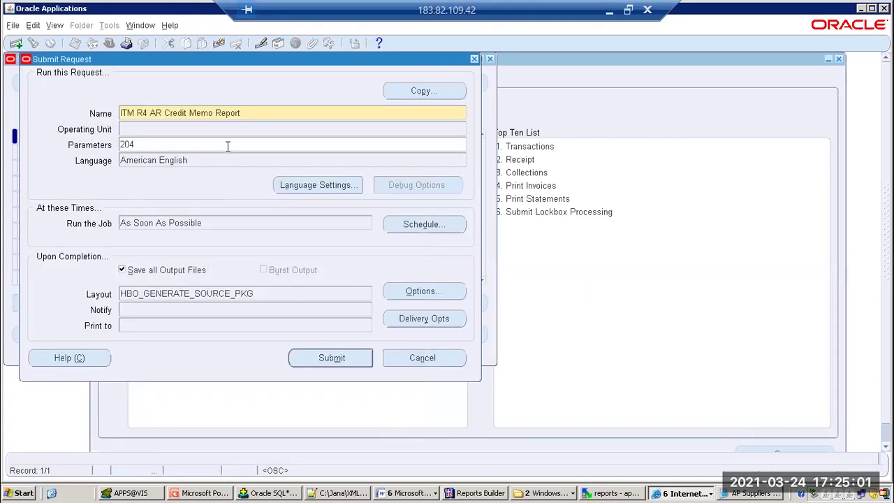
triple_click(243, 114)
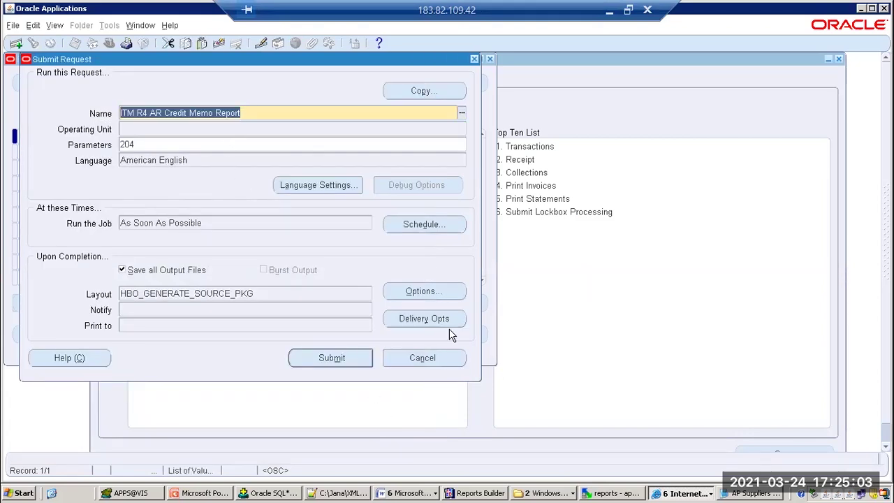
left_click(438, 361)
left_click(312, 285)
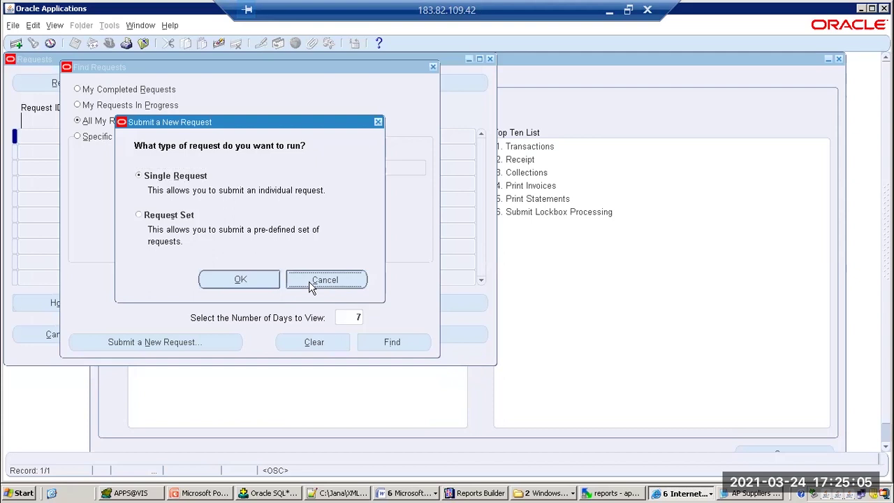
- Begin a fresh single request for ITM R4 AR Credit Memo Report with ORG Id 204
left_click(180, 347)
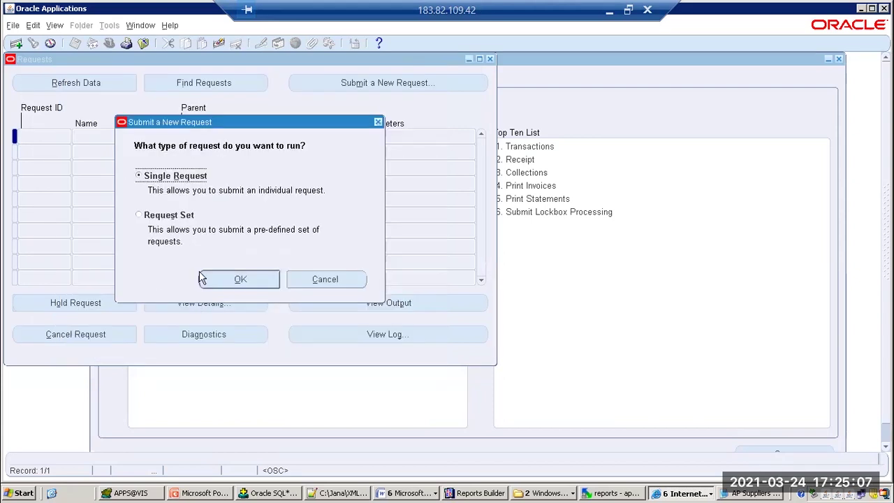
left_click(227, 281)
key("ctrl+v")
key("Tab")
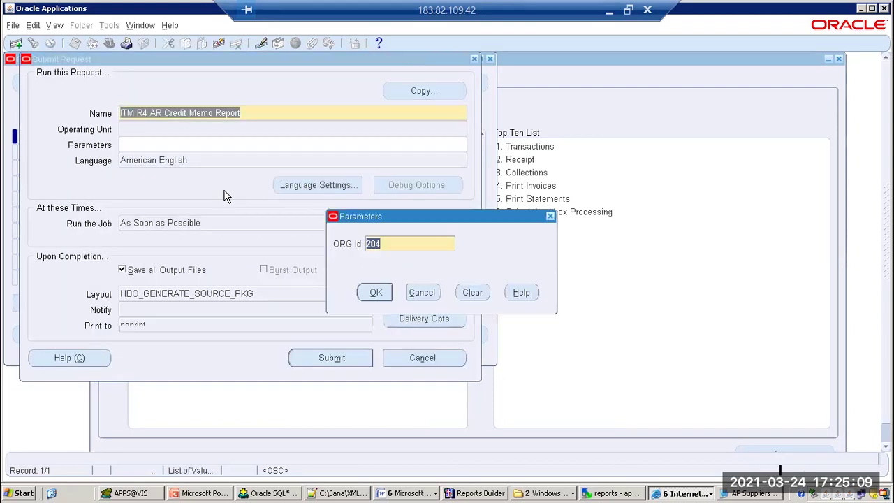
left_click(376, 295)
- Confirm the HBO_GENERATE_SOURCE_PKG layout options and submit the report as request 7486145
left_click(423, 296)
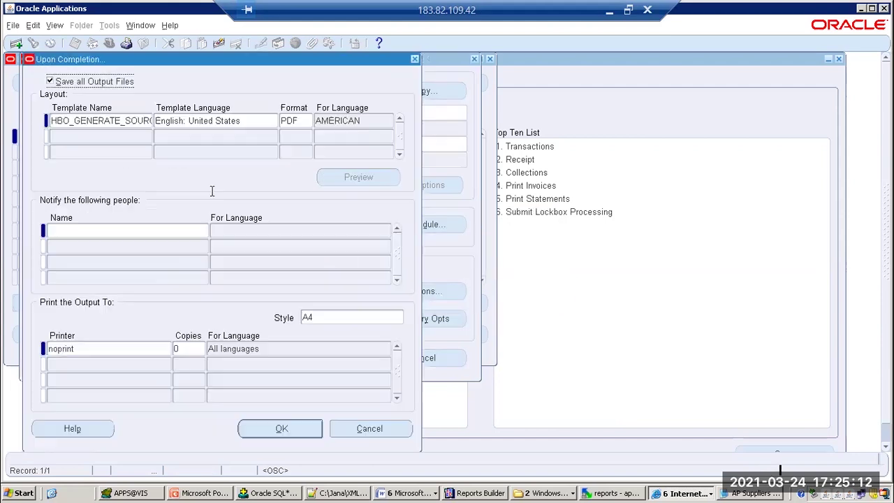
left_click(132, 121)
left_click(156, 122)
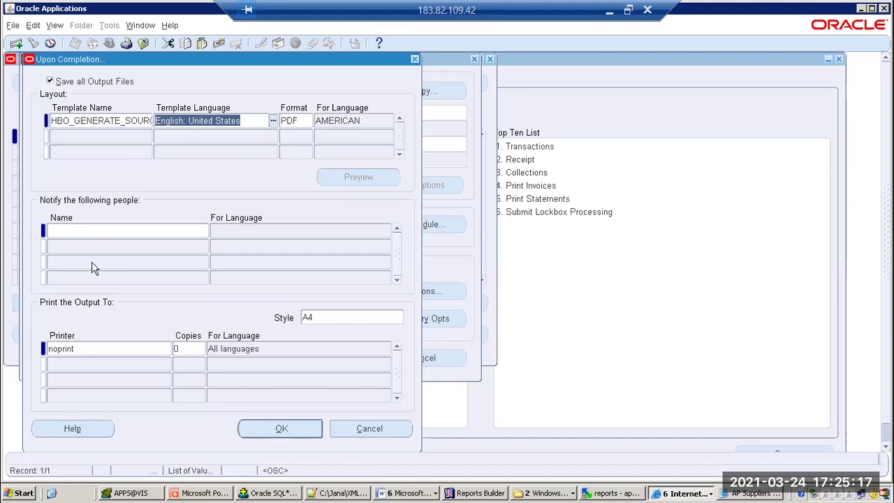
left_click(314, 432)
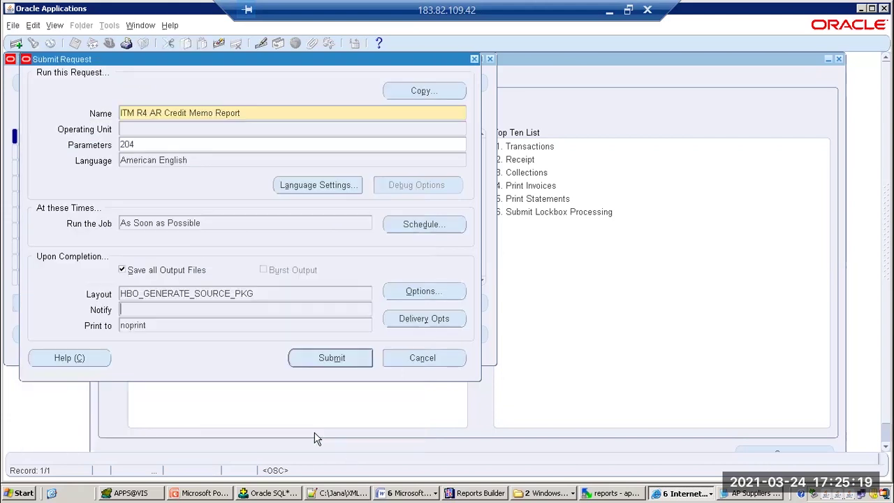
left_click(334, 357)
left_click(479, 300)
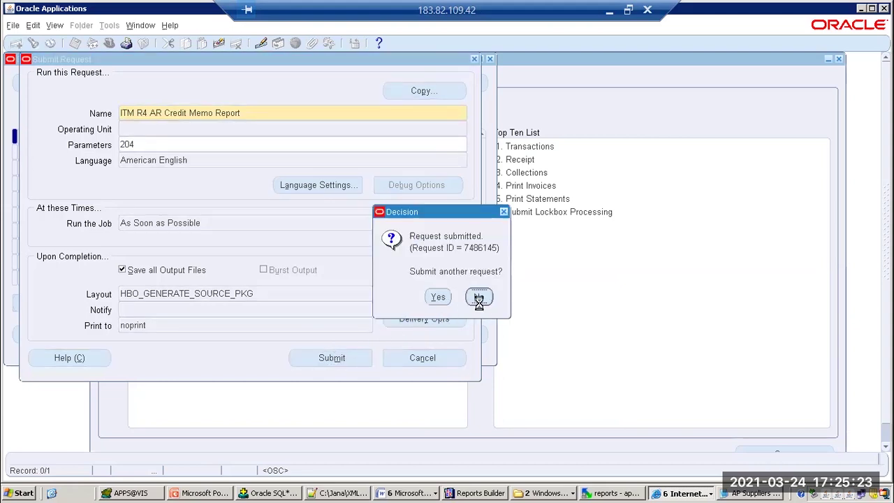
- List the submitted requests and refresh until request 7486145 shows Completed with Normal status
left_click(411, 343)
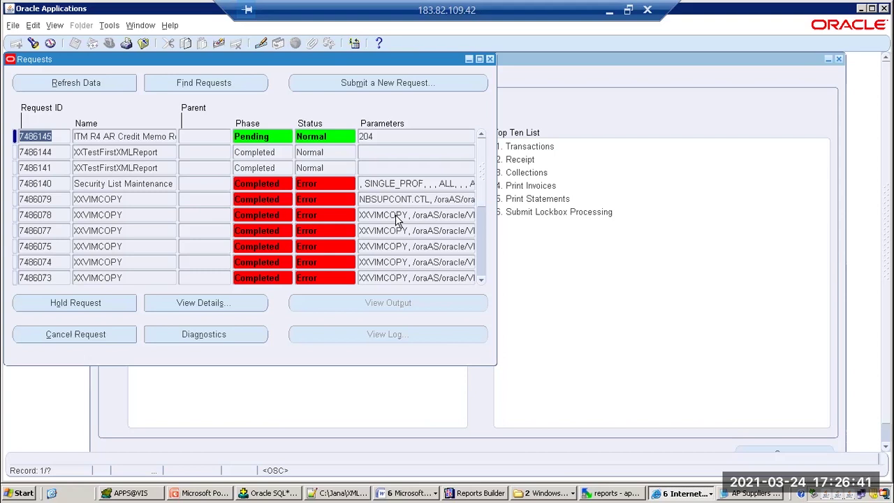
left_click(99, 79)
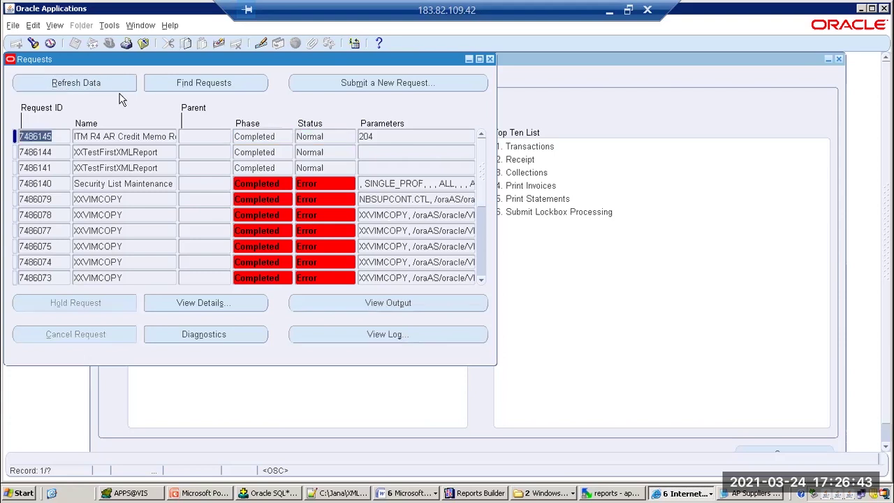
- Open request 7486145's PDF output in Internet Explorer and scroll down through it
left_click(383, 301)
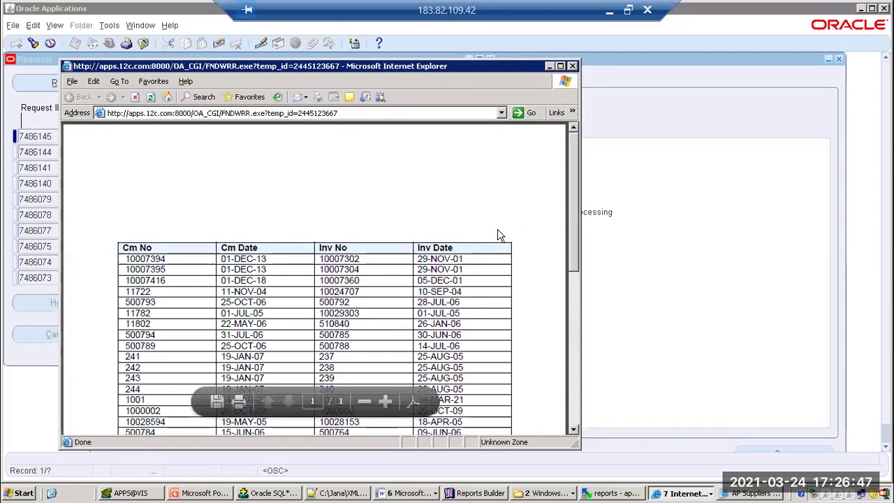
scroll(474, 241, "down", 5)
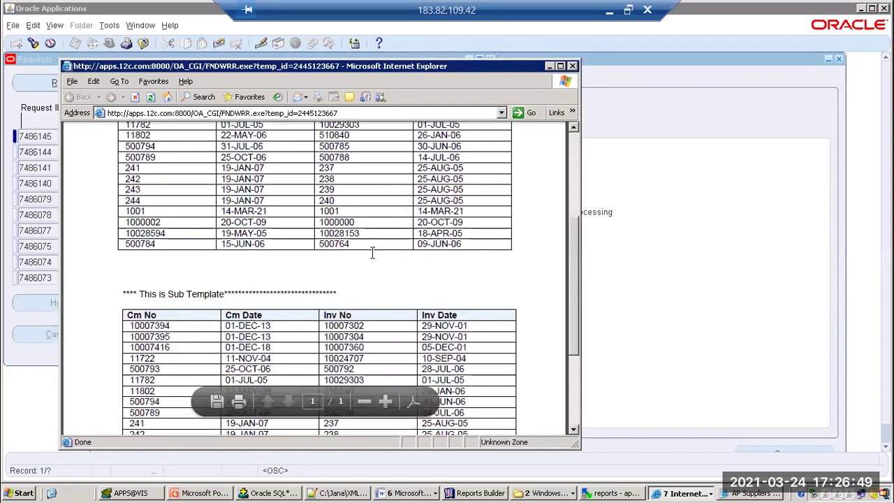
scroll(372, 253, "down", 1)
- Highlight the credit memo table and the '**** This is Sub Template' section to verify both tables
left_click_drag(124, 263, 383, 427)
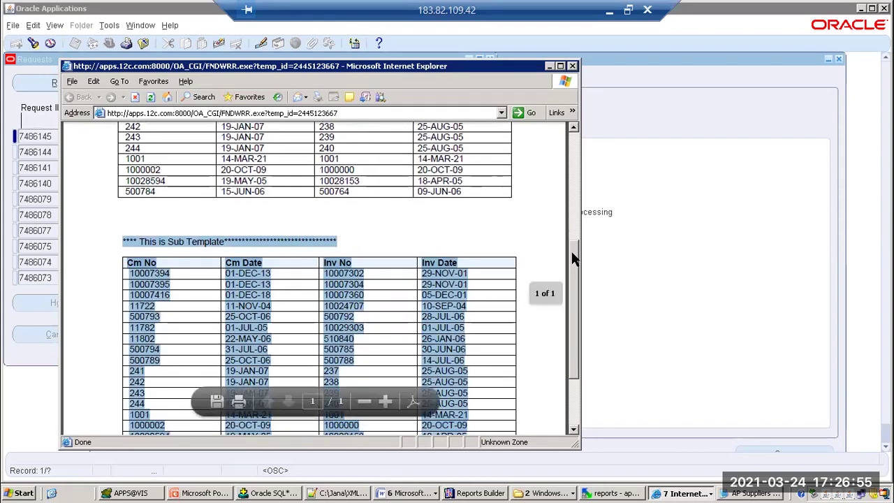
left_click_drag(573, 258, 573, 148)
left_click_drag(124, 254, 462, 411)
scroll(257, 224, "down", 4)
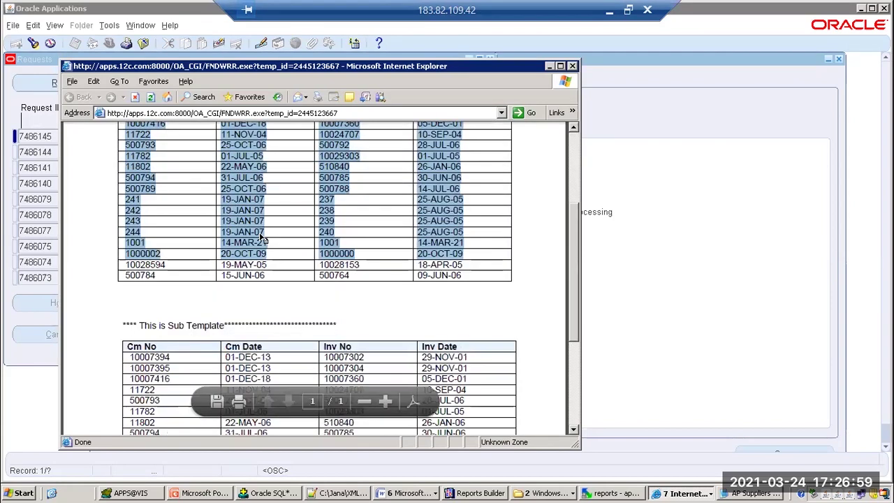
left_click(152, 175)
left_click_drag(130, 139, 459, 283)
scroll(149, 206, "down", 3)
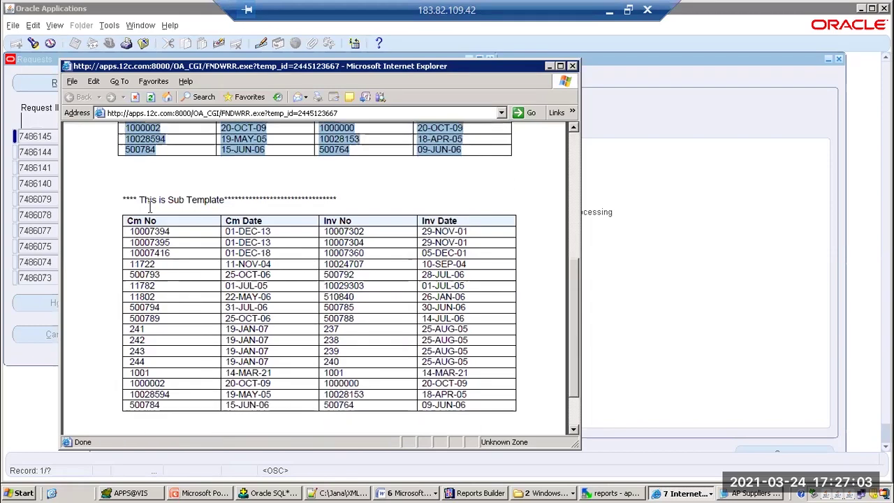